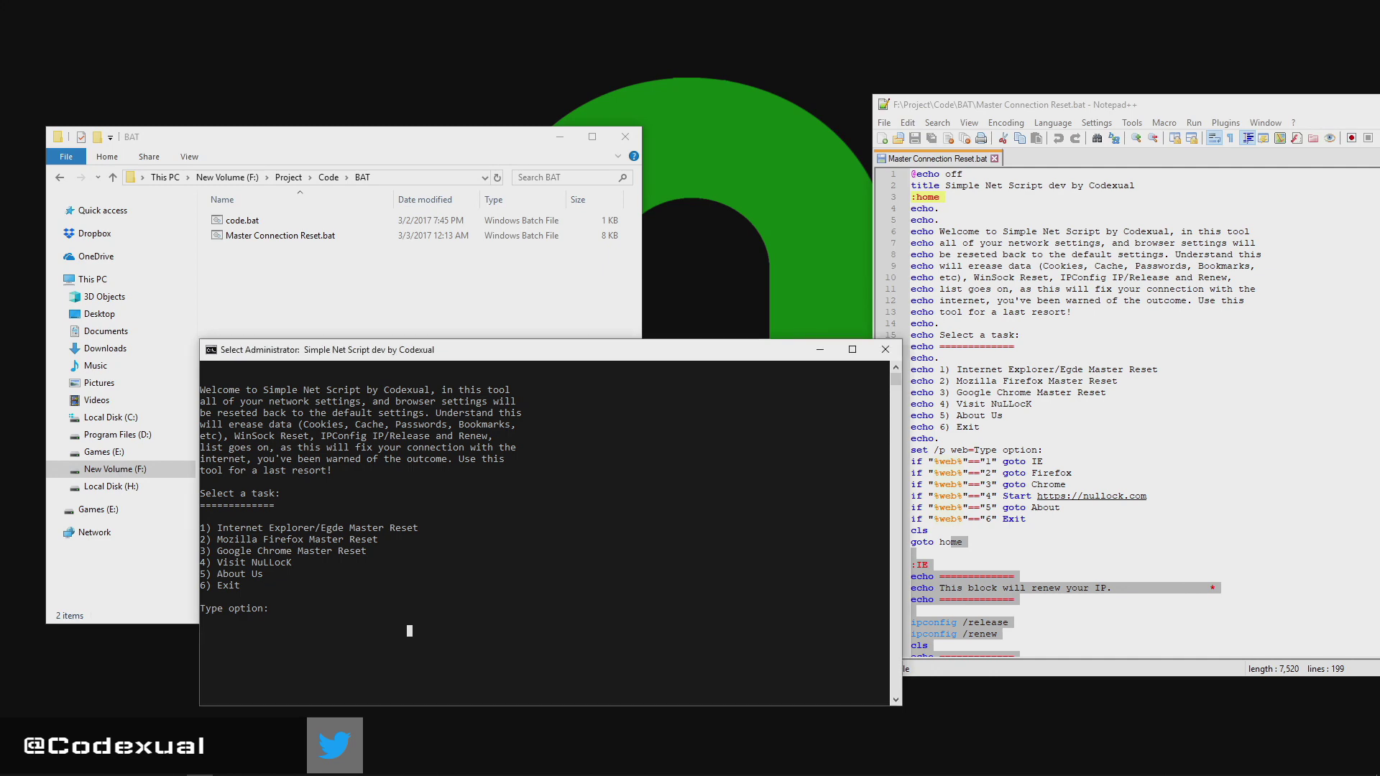
Reposition the running script's console window beside Notepad++
left_click_drag(547, 358, 465, 363)
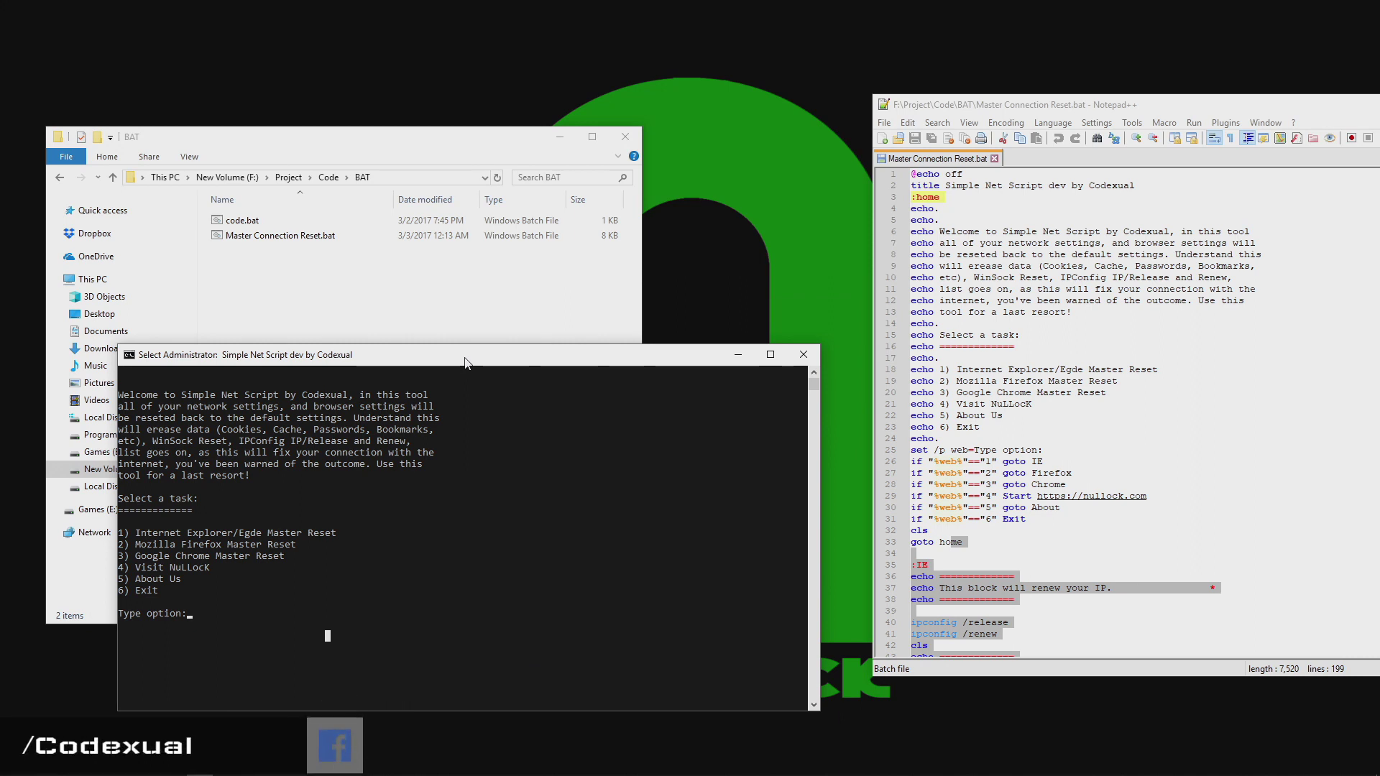
left_click_drag(465, 363, 462, 366)
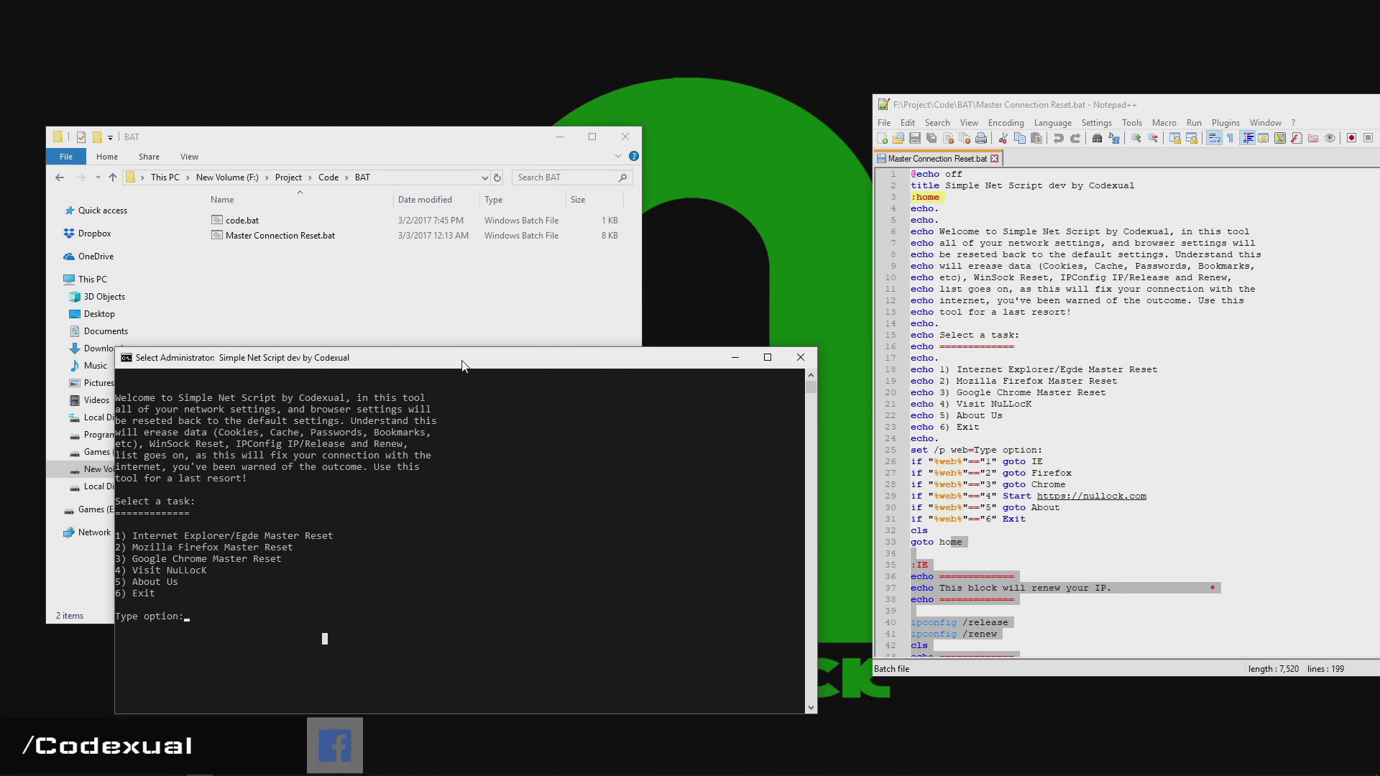
left_click_drag(462, 366, 437, 346)
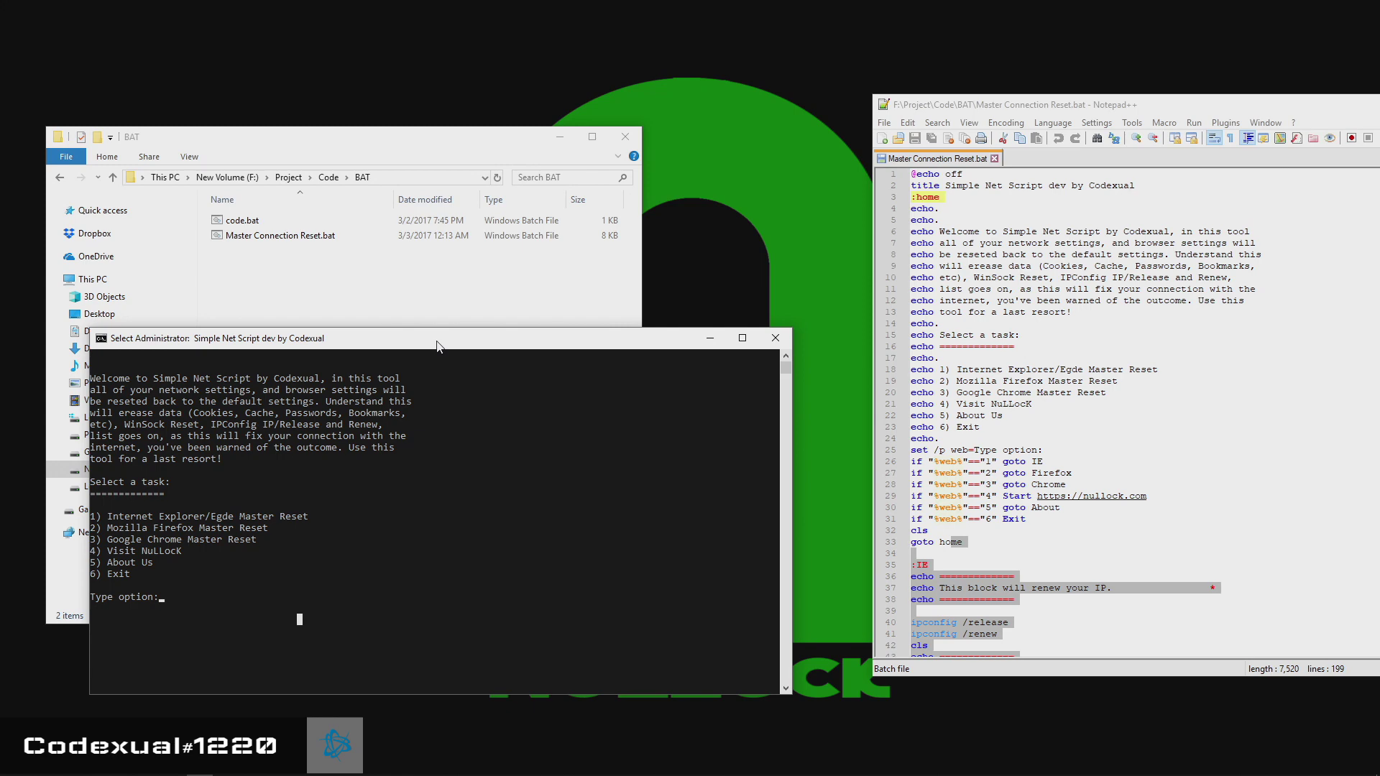
left_click_drag(436, 346, 470, 349)
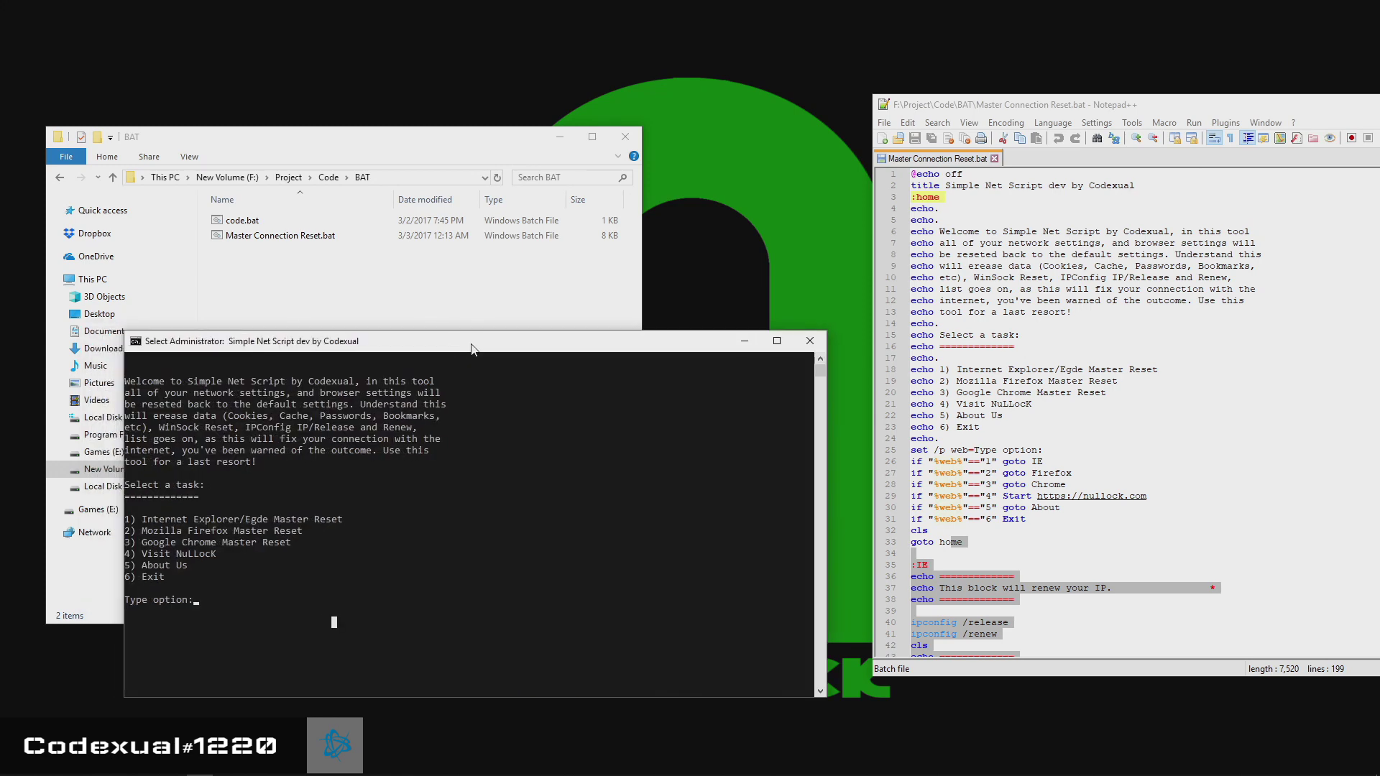
Highlight lines 8–31, the script's welcome text and task menu
left_click(287, 236)
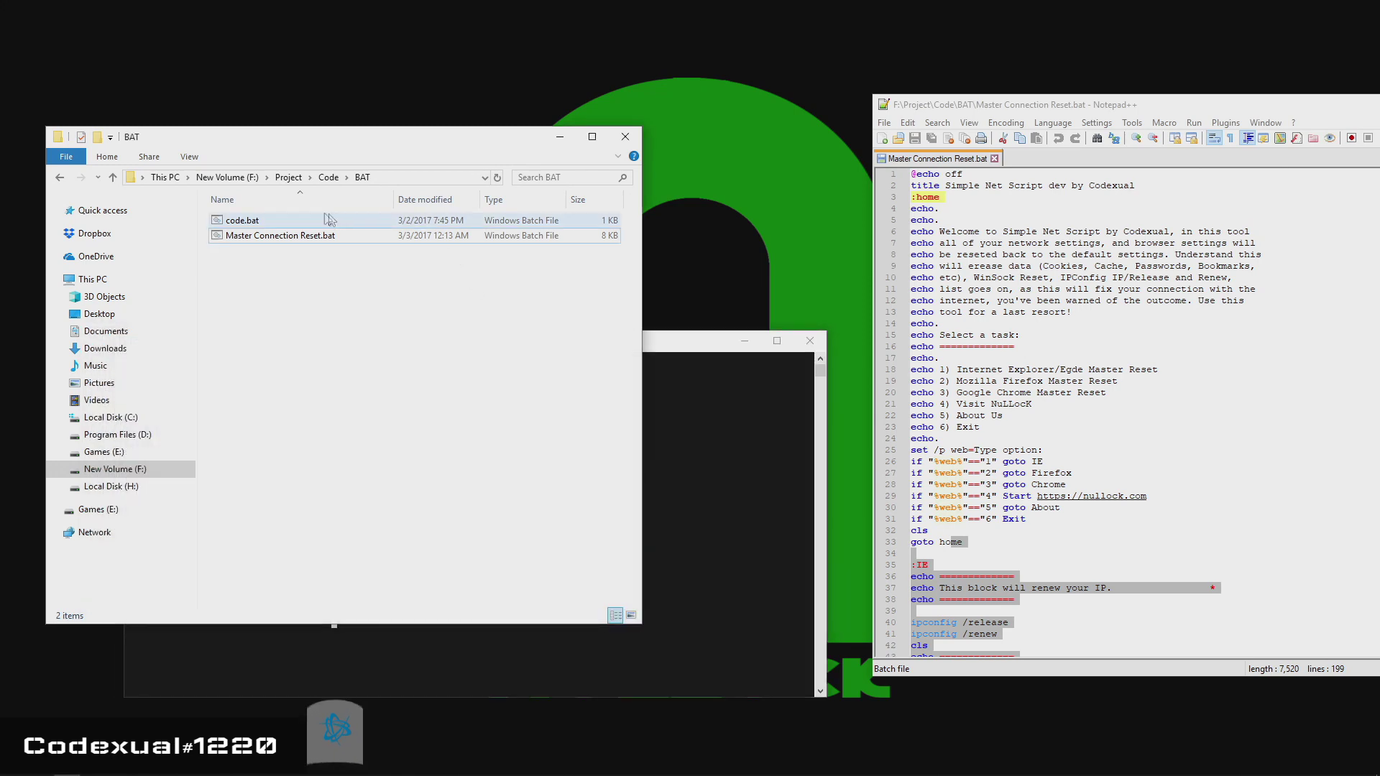
left_click_drag(978, 254, 1090, 520)
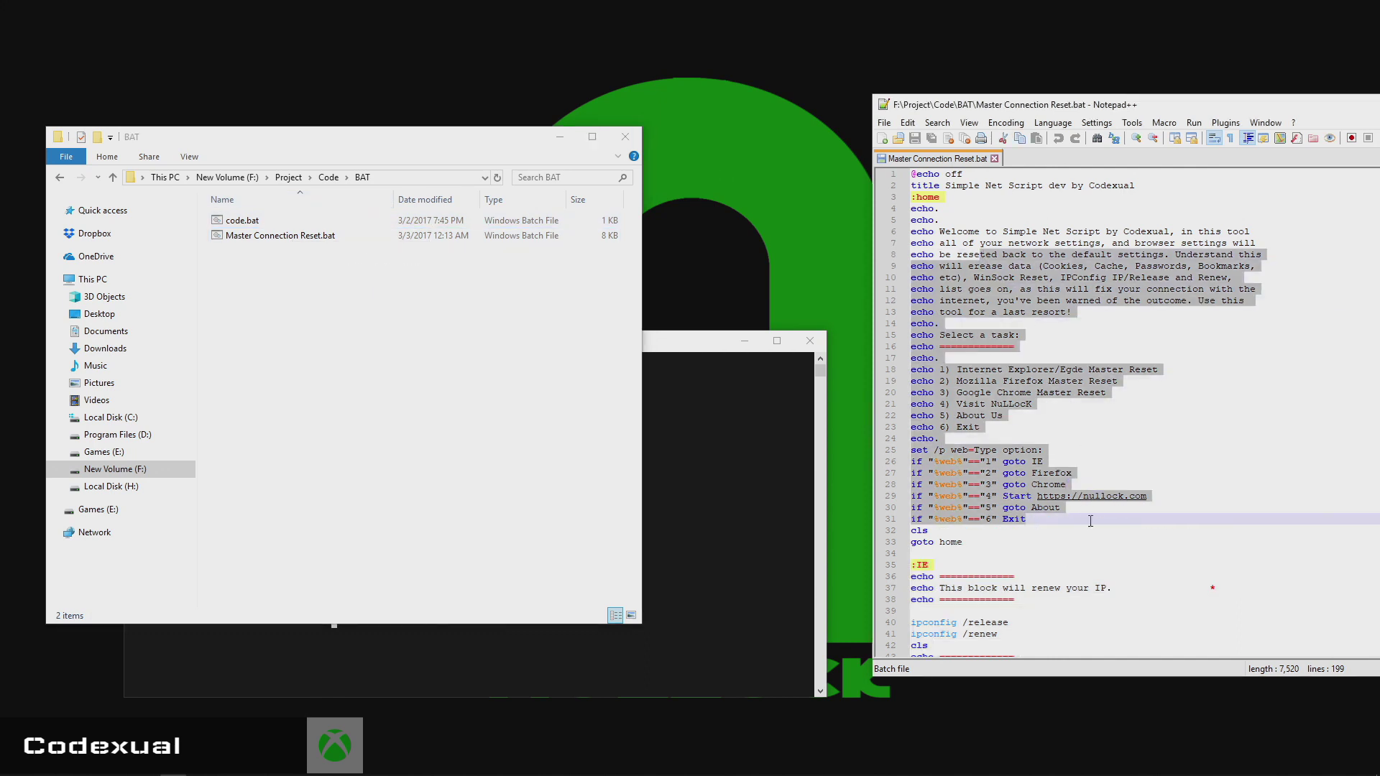
left_click(658, 356)
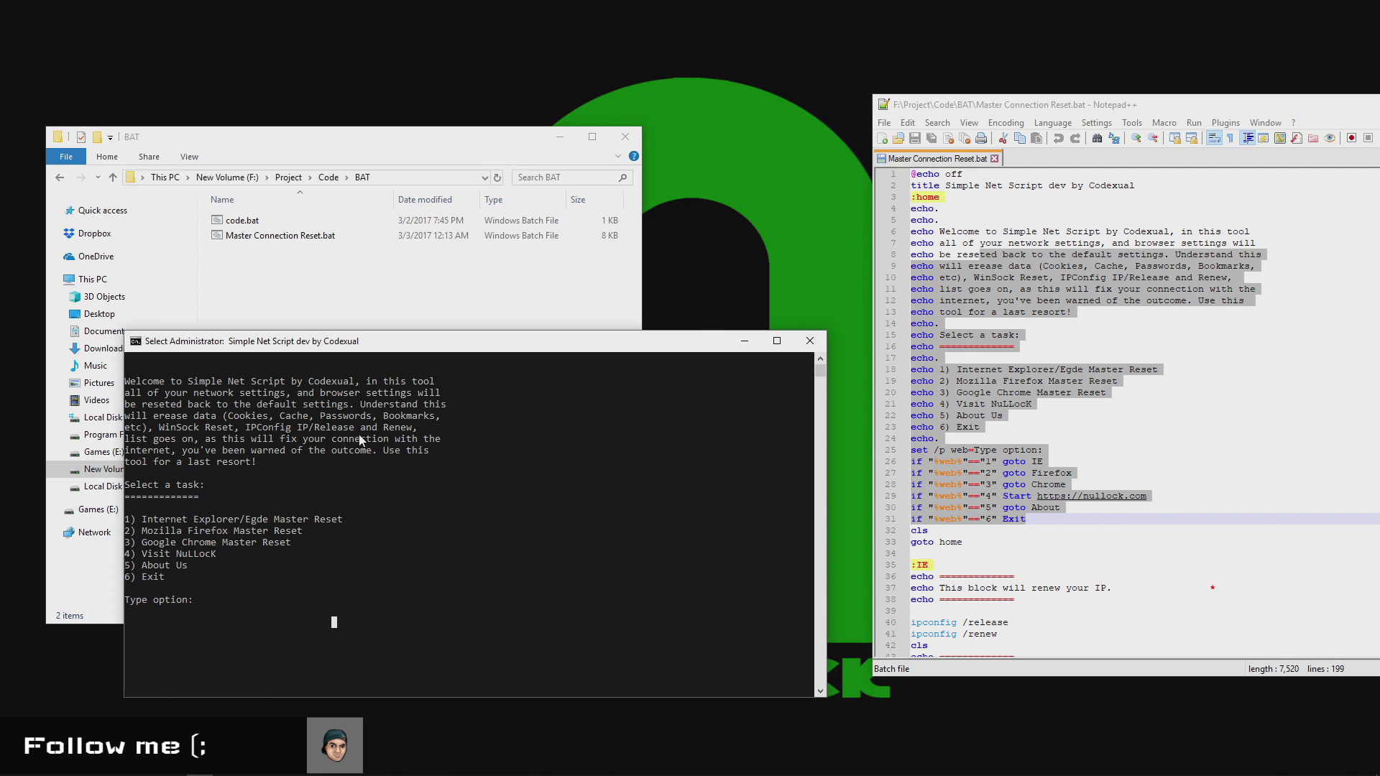
Scroll to the :IE block and highlight its ipconfig /release and /renew lines
left_click(1037, 473)
scroll(1036, 473, "down", 4)
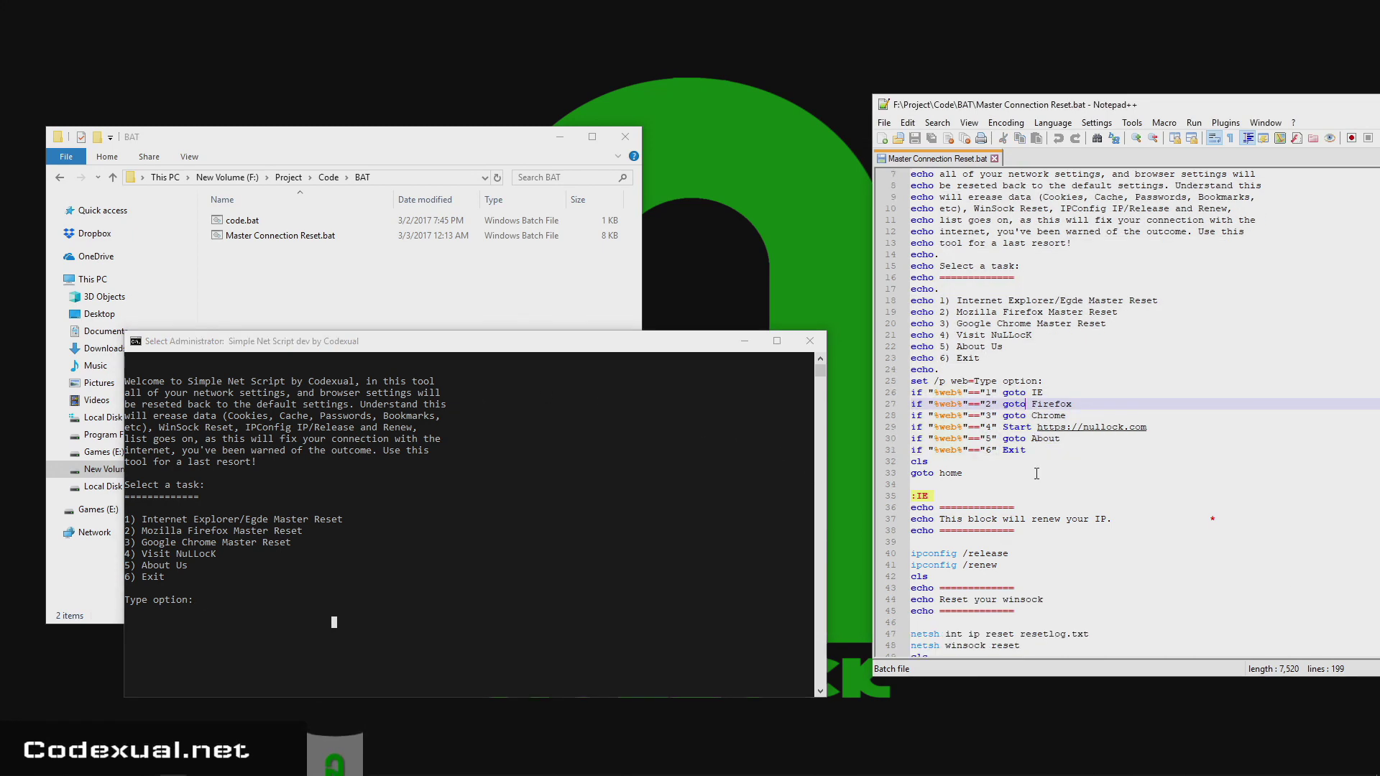
left_click_drag(997, 496, 872, 487)
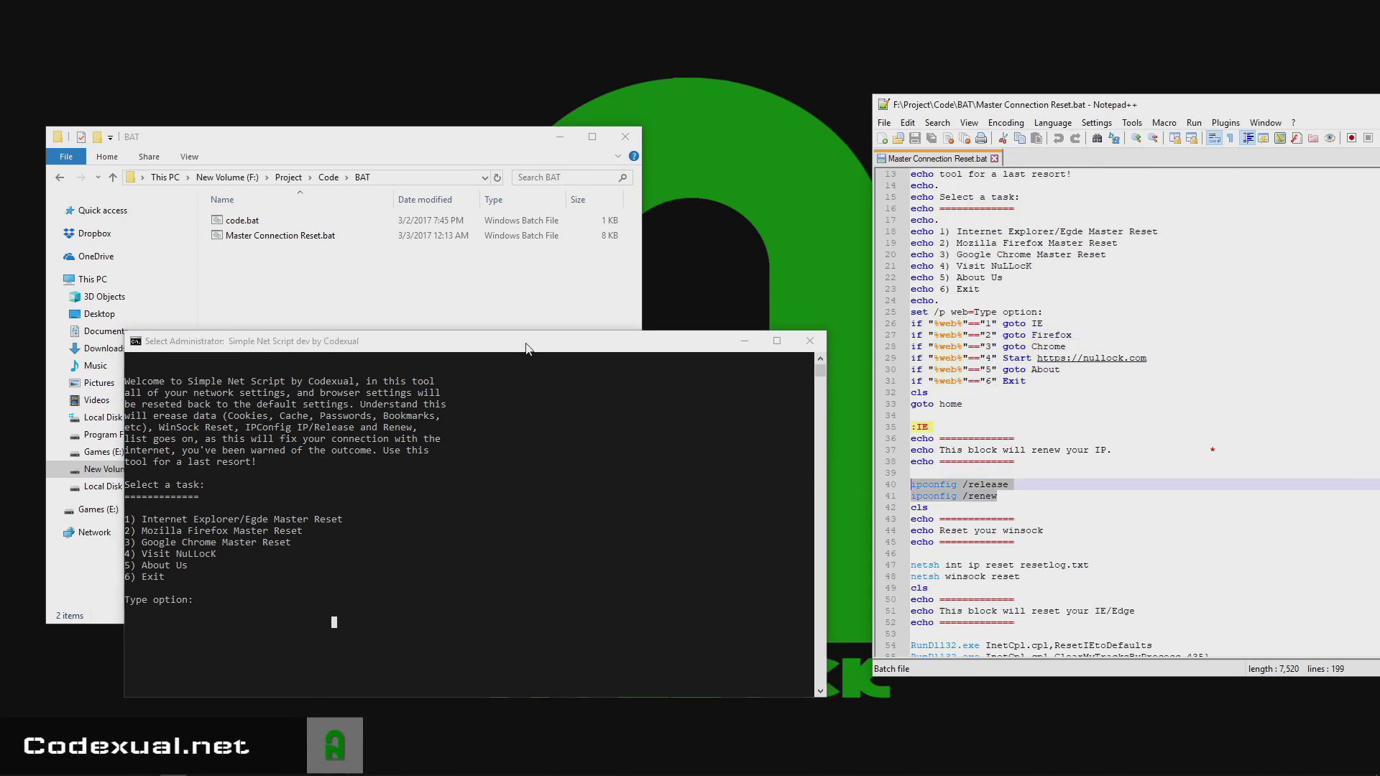
left_click_drag(526, 343, 537, 382)
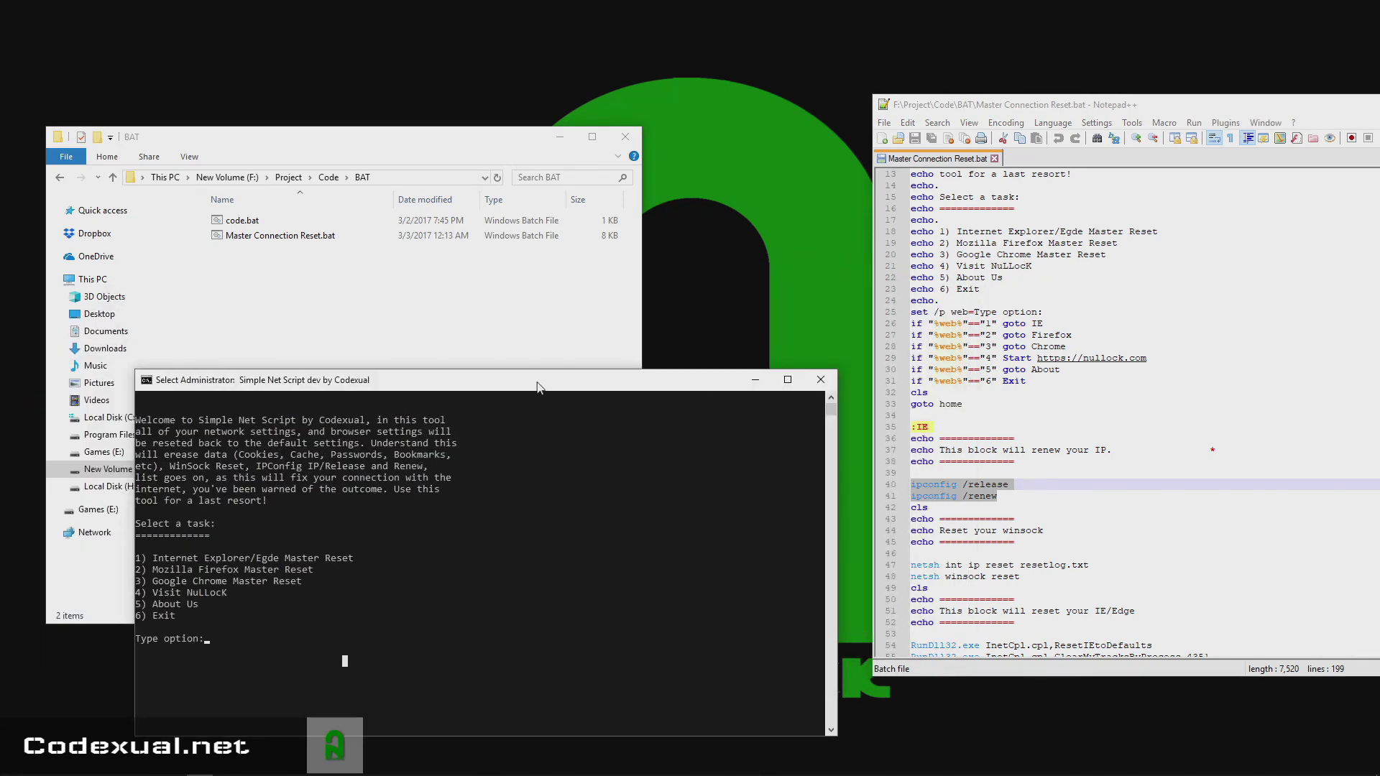
mouse_move(540, 388)
left_mouse_down()
mouse_move(577, 379)
mouse_move(557, 385)
left_mouse_up()
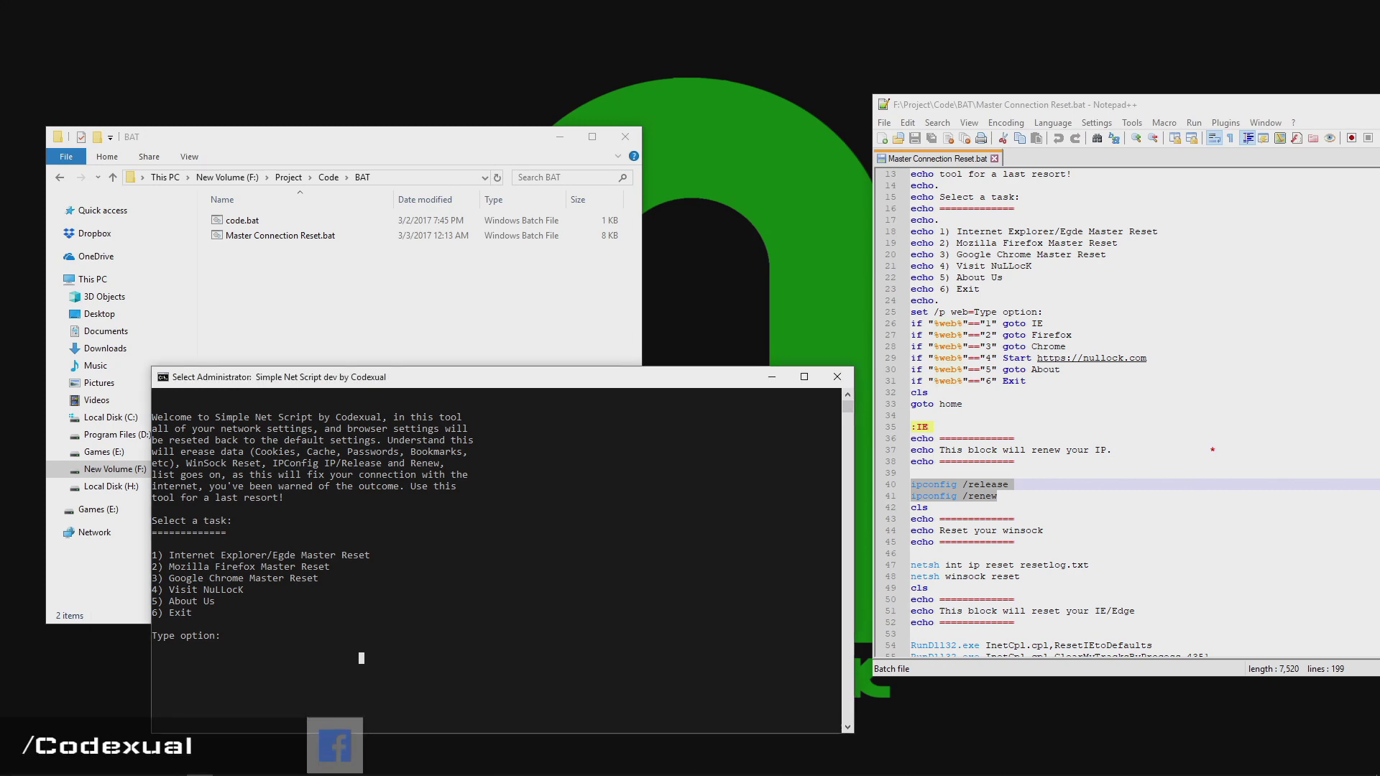
left_click_drag(475, 378, 523, 298)
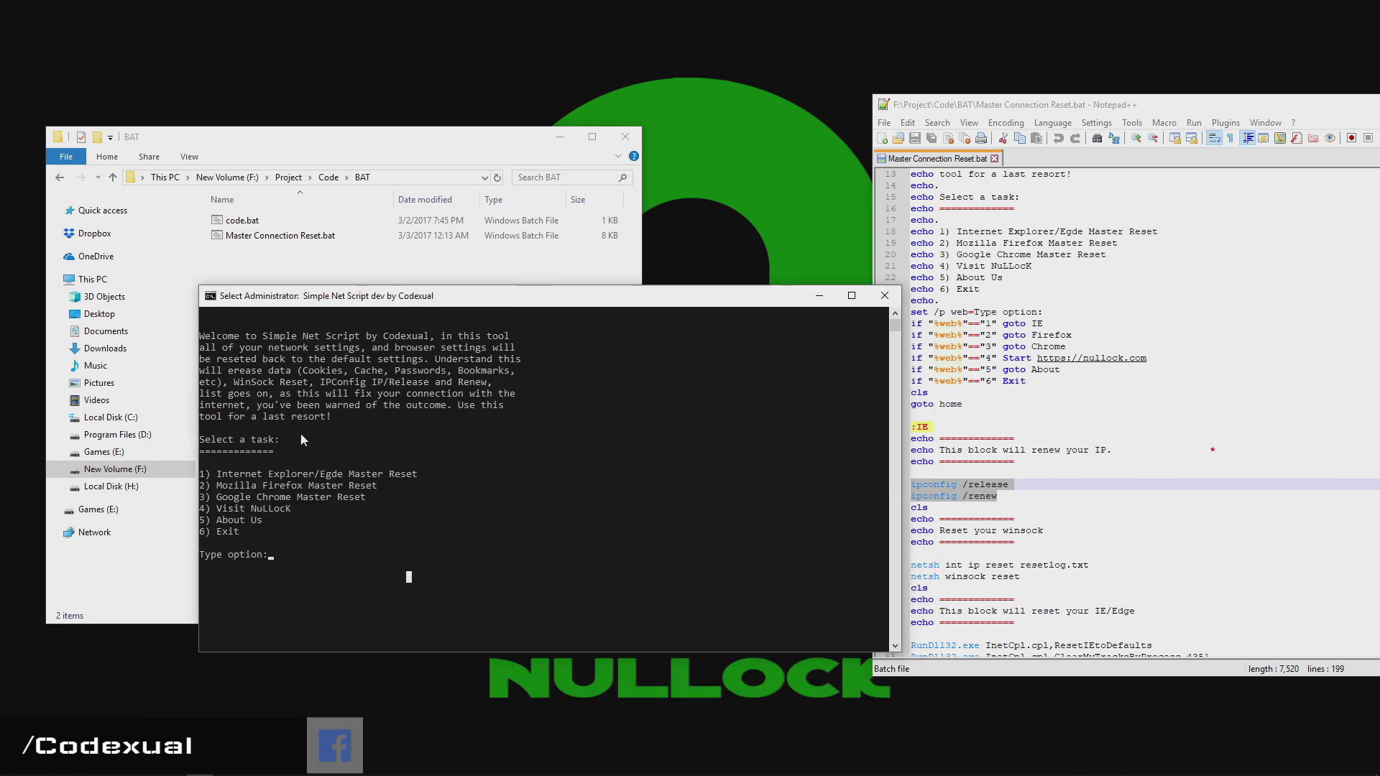
left_click_drag(217, 475, 419, 486)
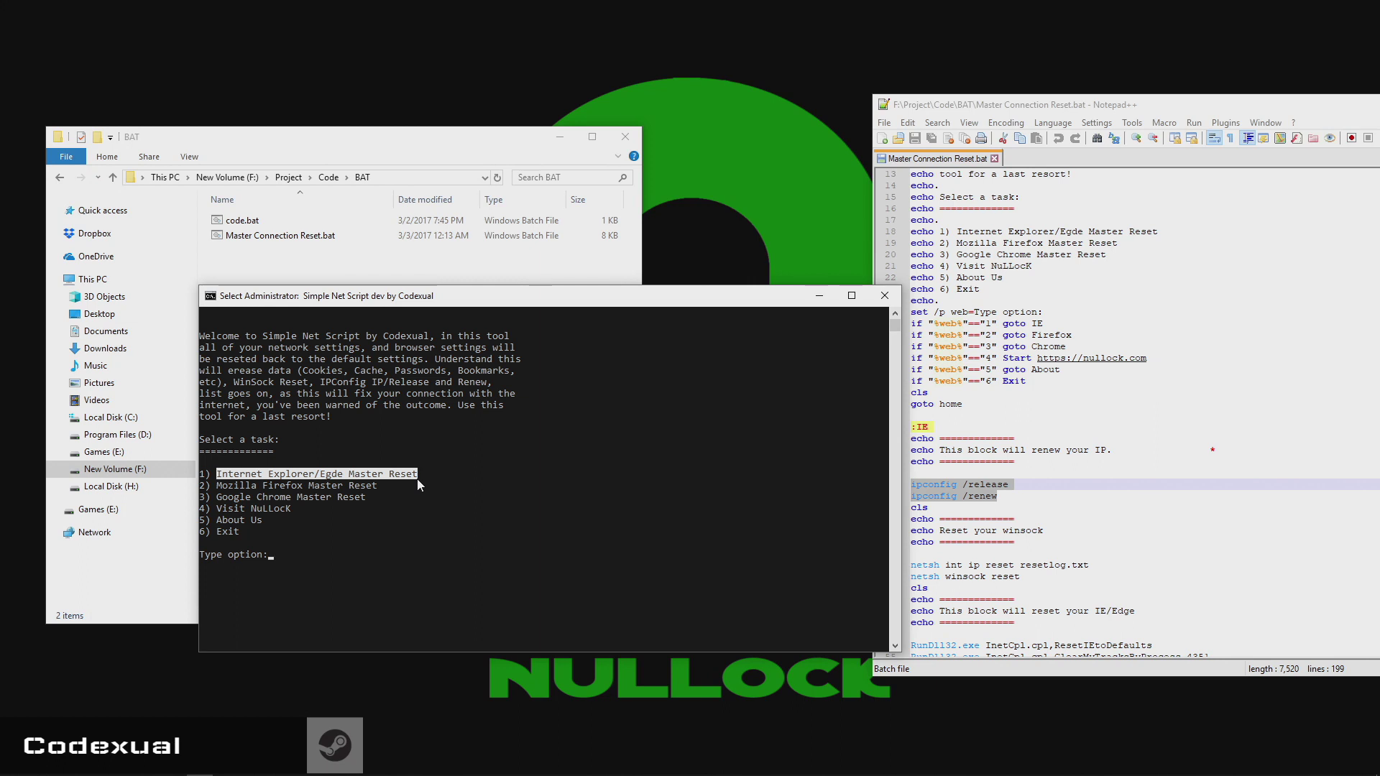
mouse_move(417, 479)
left_mouse_down()
mouse_move(377, 489)
mouse_move(411, 490)
left_mouse_up()
left_click(406, 497)
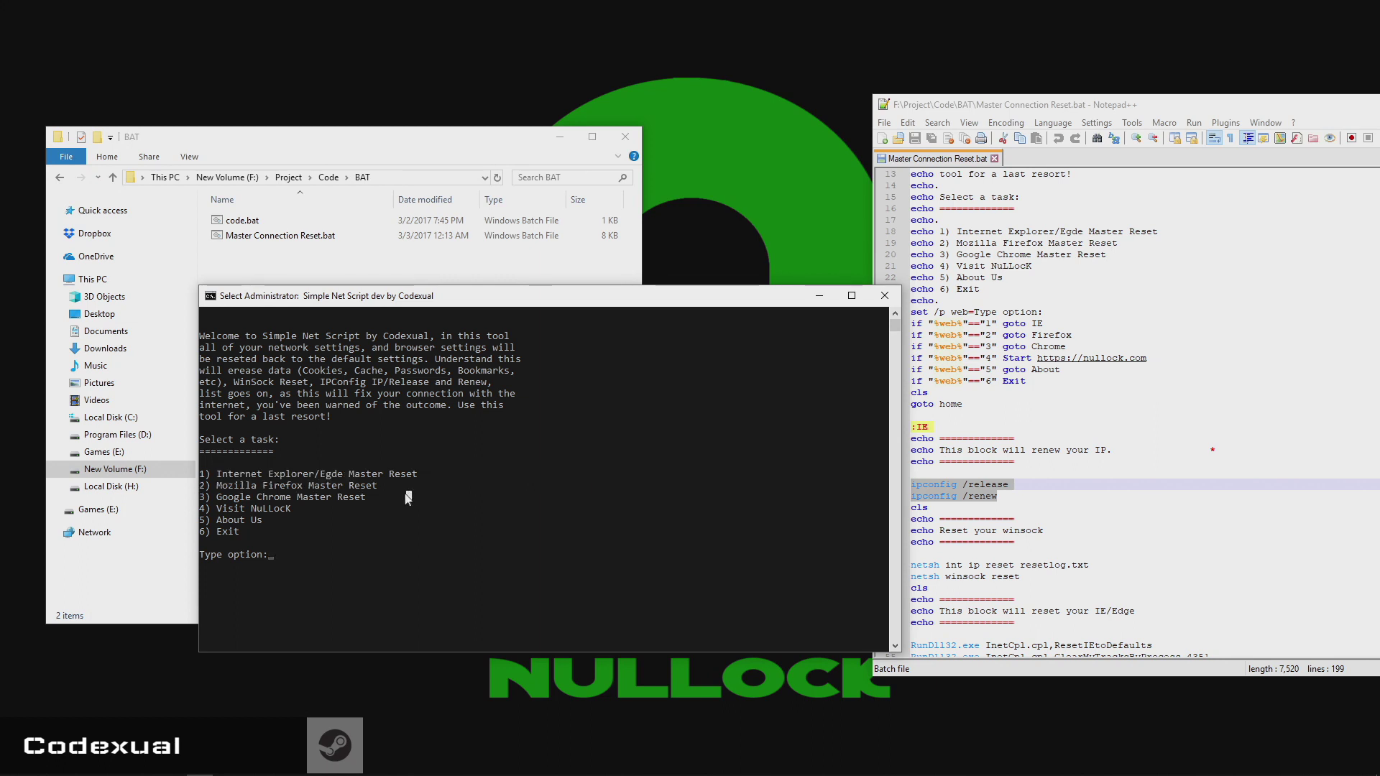
left_click(283, 555)
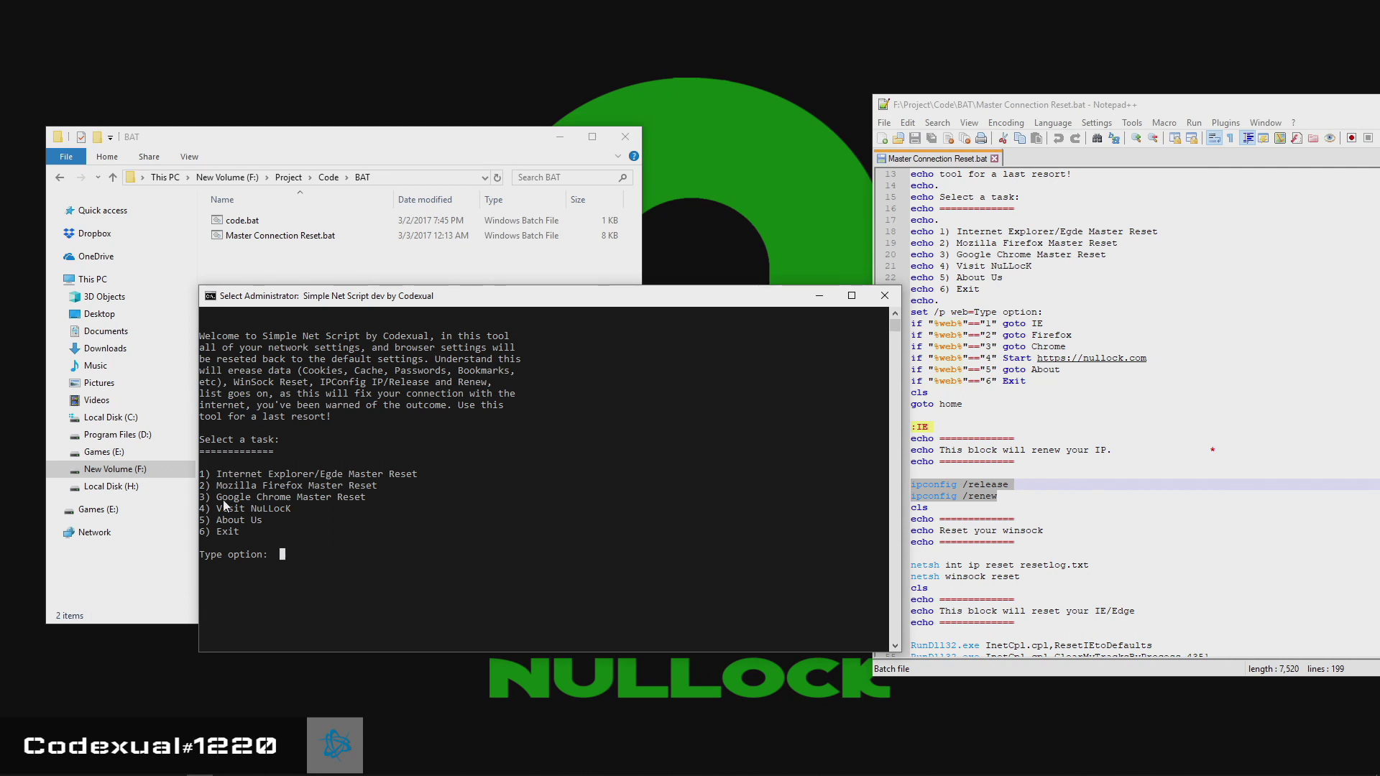
left_click_drag(220, 504, 329, 507)
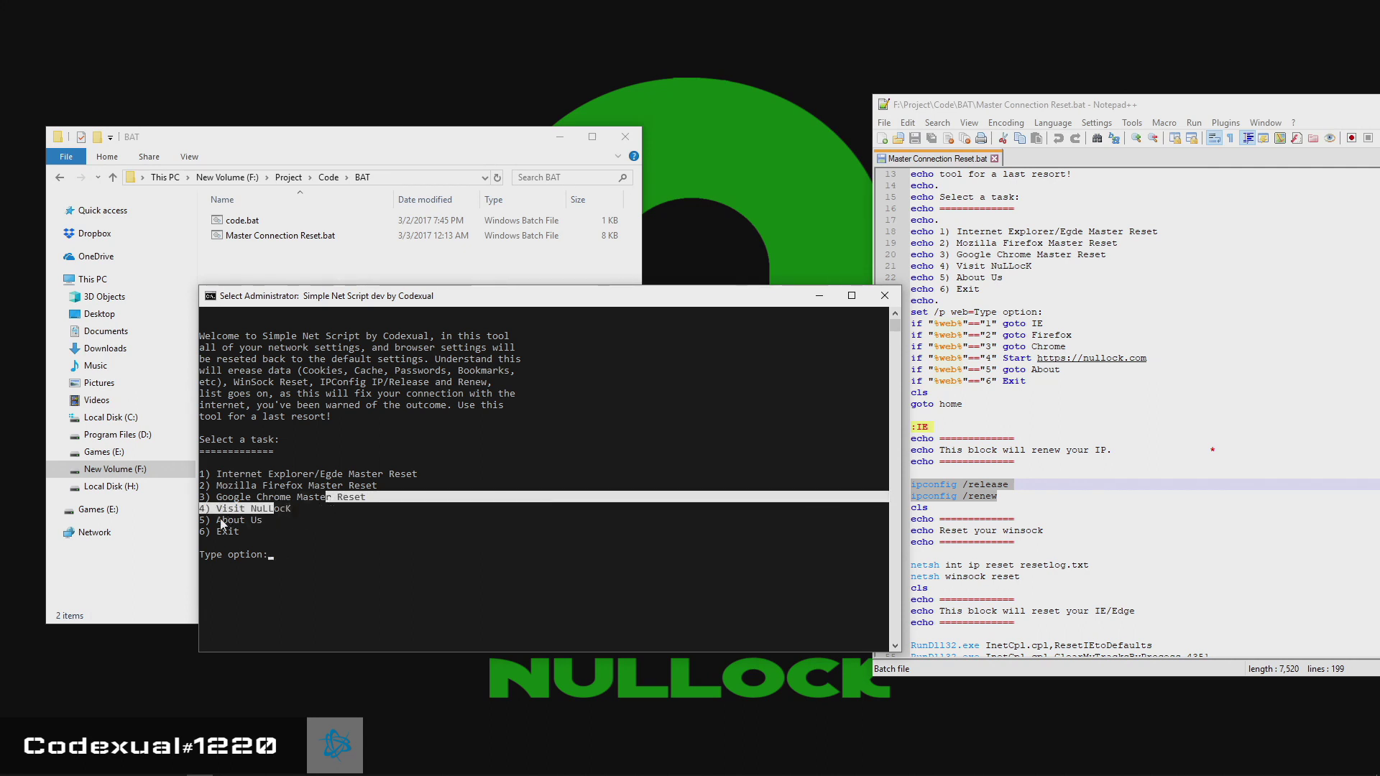
left_click_drag(217, 519, 292, 521)
left_click(292, 521)
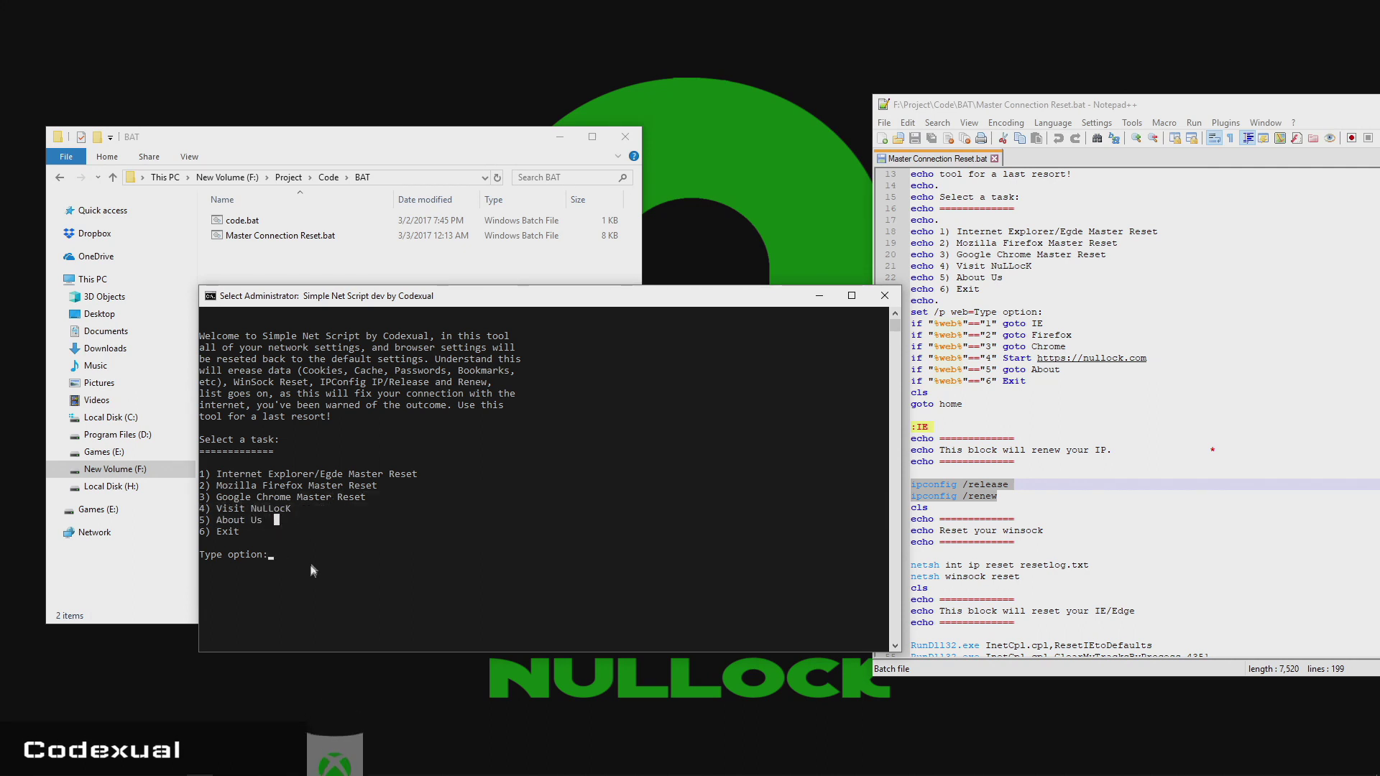
left_click_drag(240, 533, 205, 532)
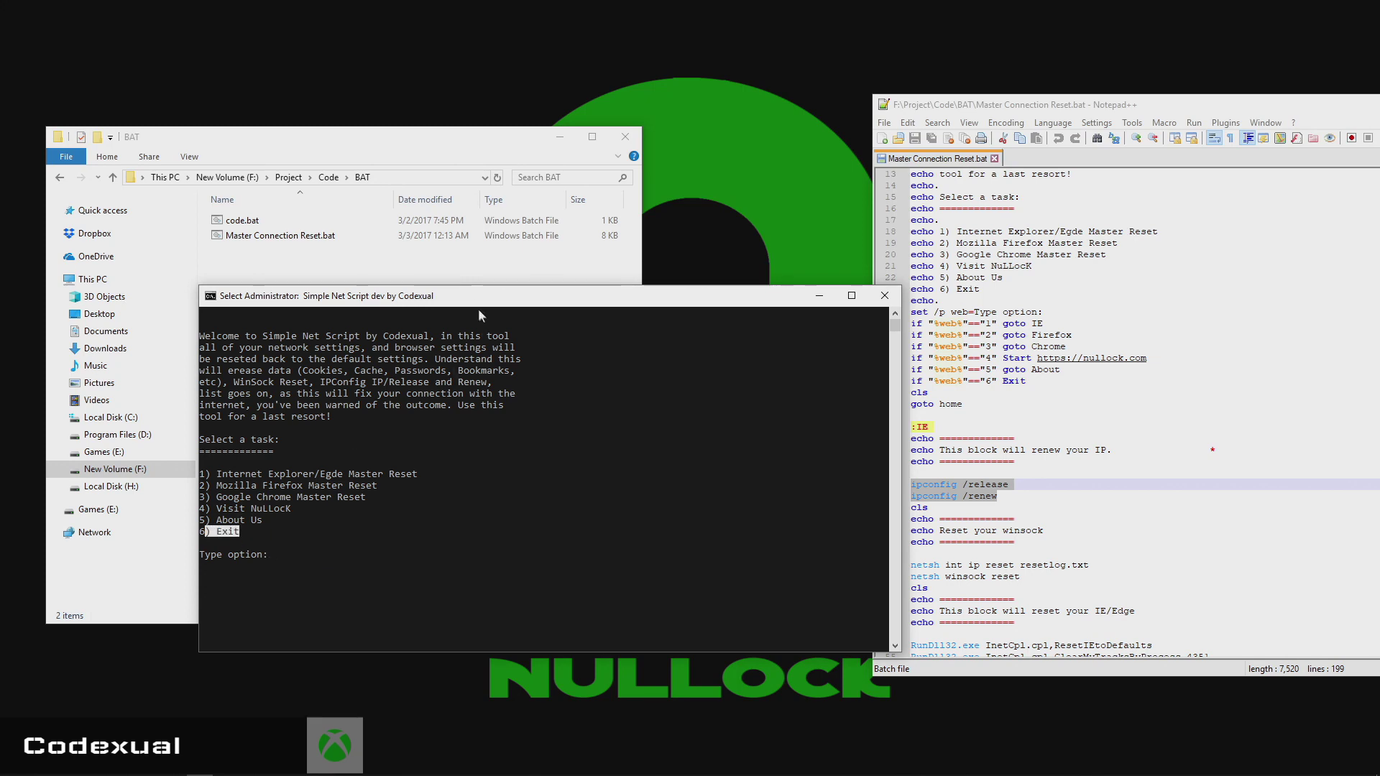
left_click_drag(462, 297, 421, 368)
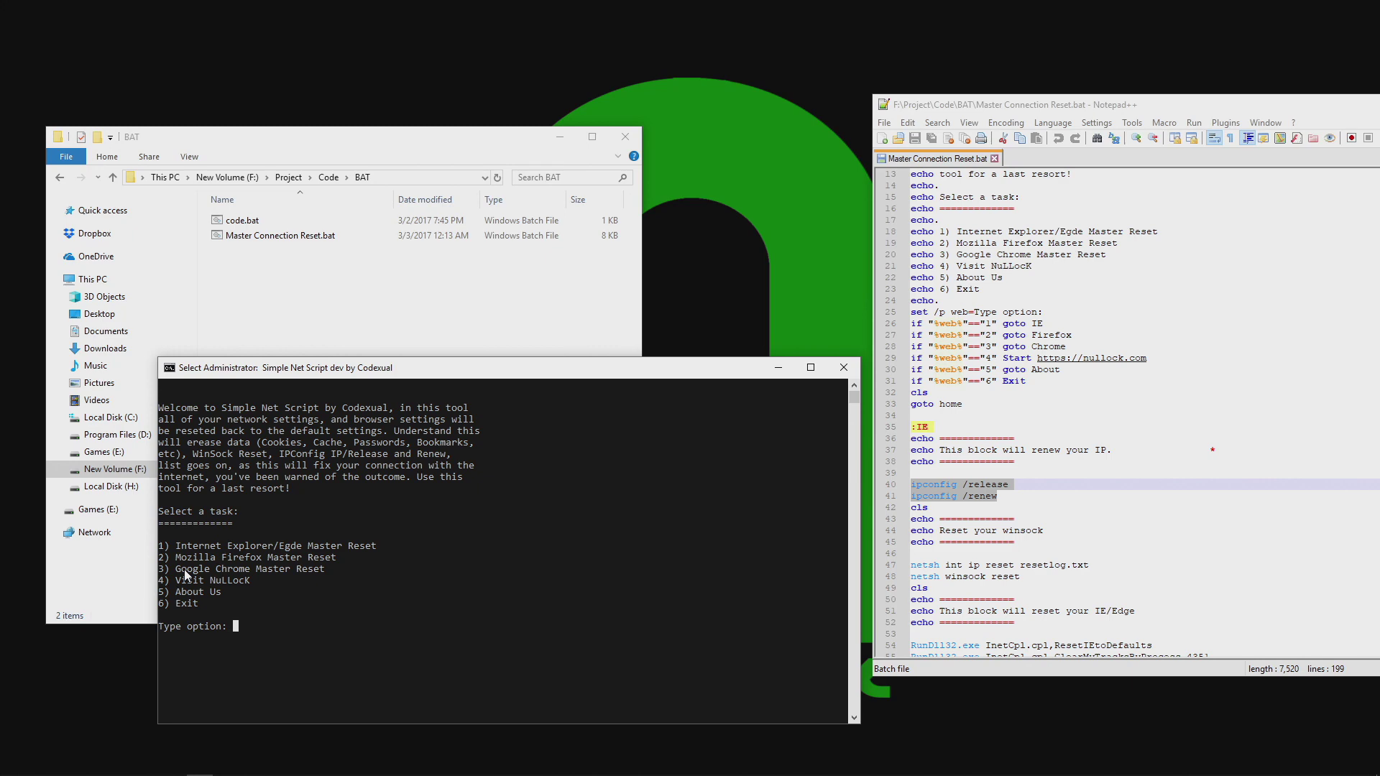
Scroll down through the script, highlighting sections down to the Chrome user data removal line
left_click_drag(1010, 111, 971, 106)
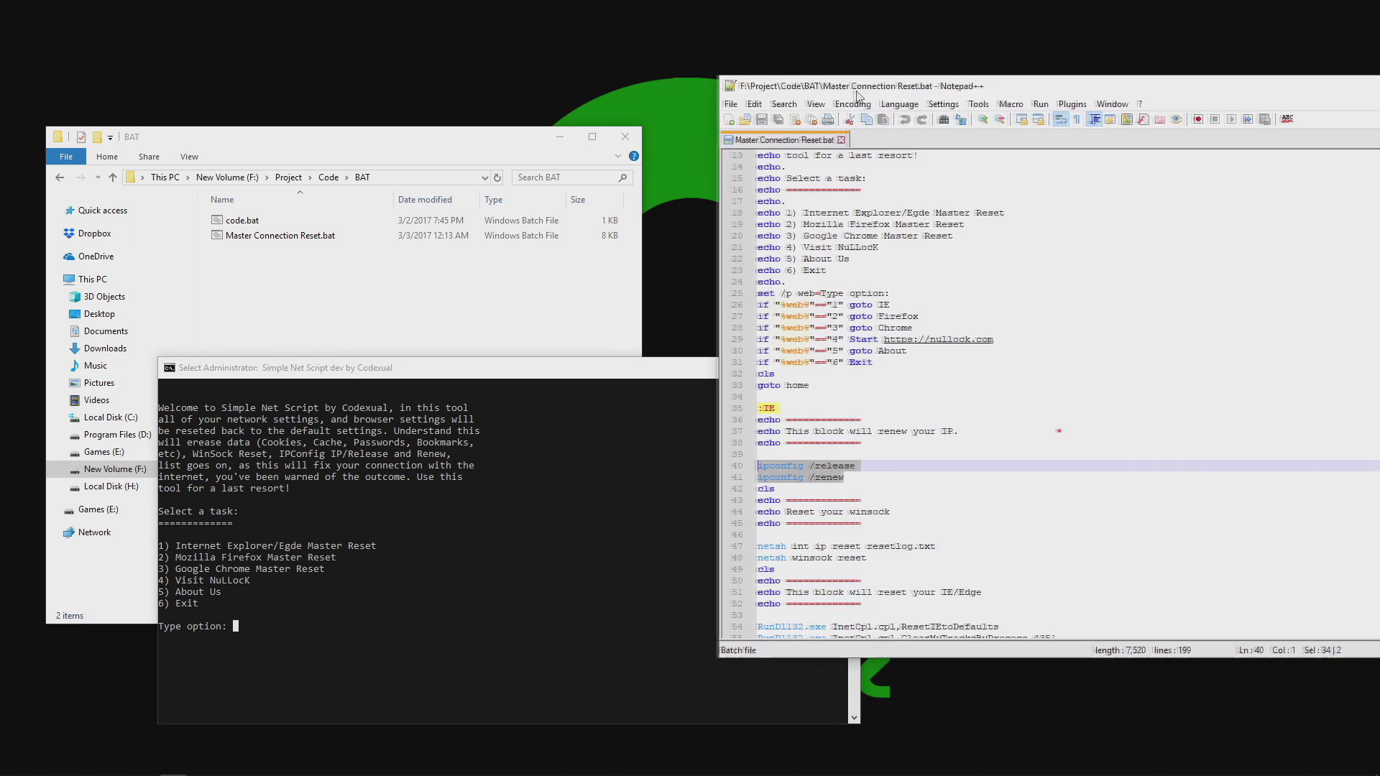
left_click_drag(857, 92, 932, 83)
scroll(1139, 486, "down", 3)
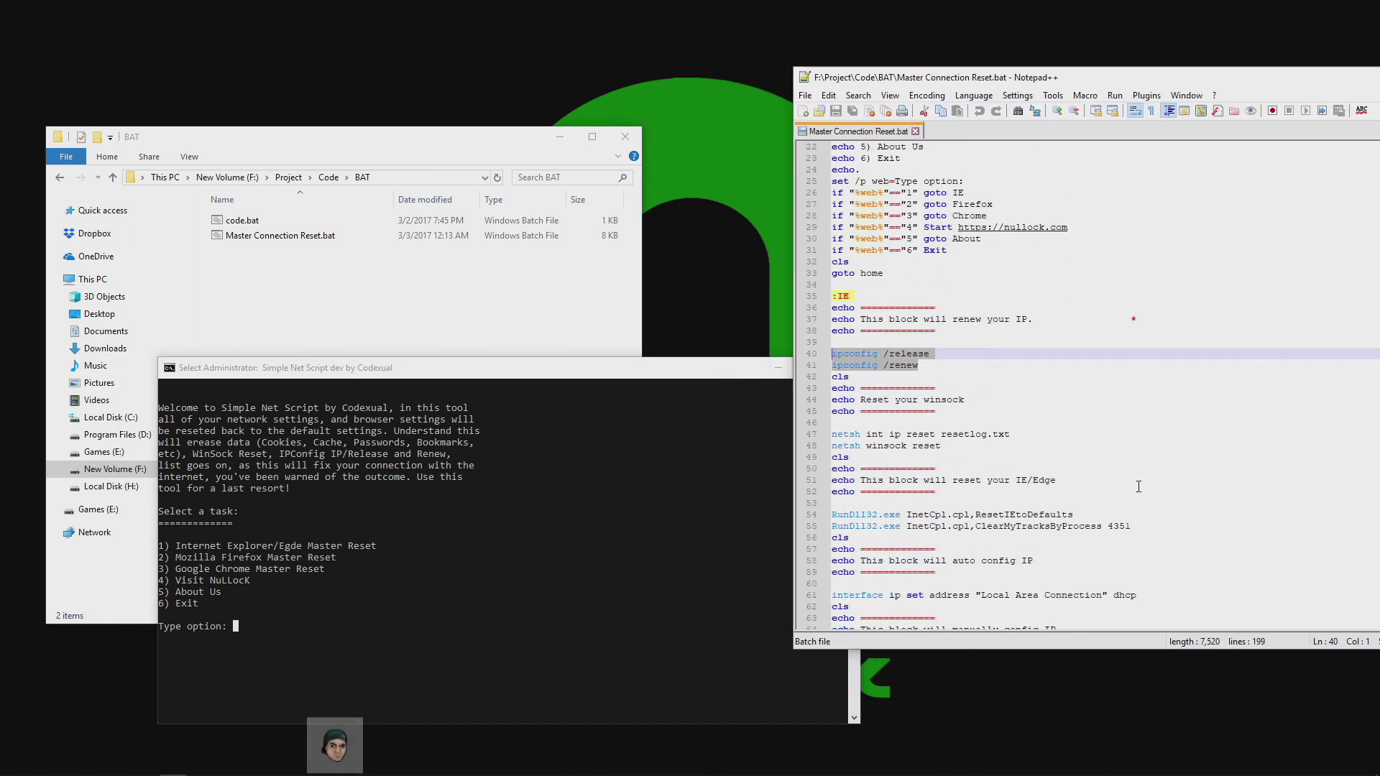
left_click_drag(1134, 527, 831, 515)
scroll(1005, 532, "down", 1)
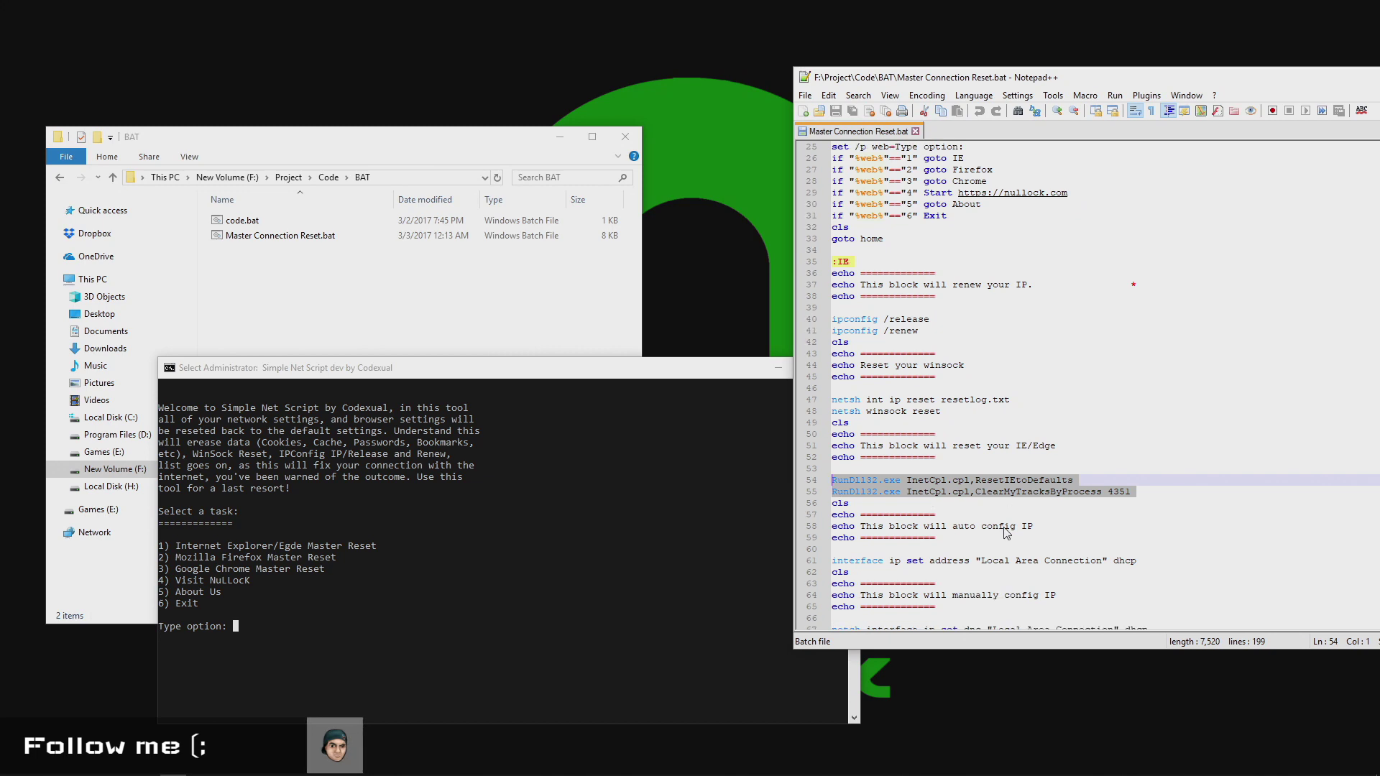
scroll(1006, 532, "down", 4)
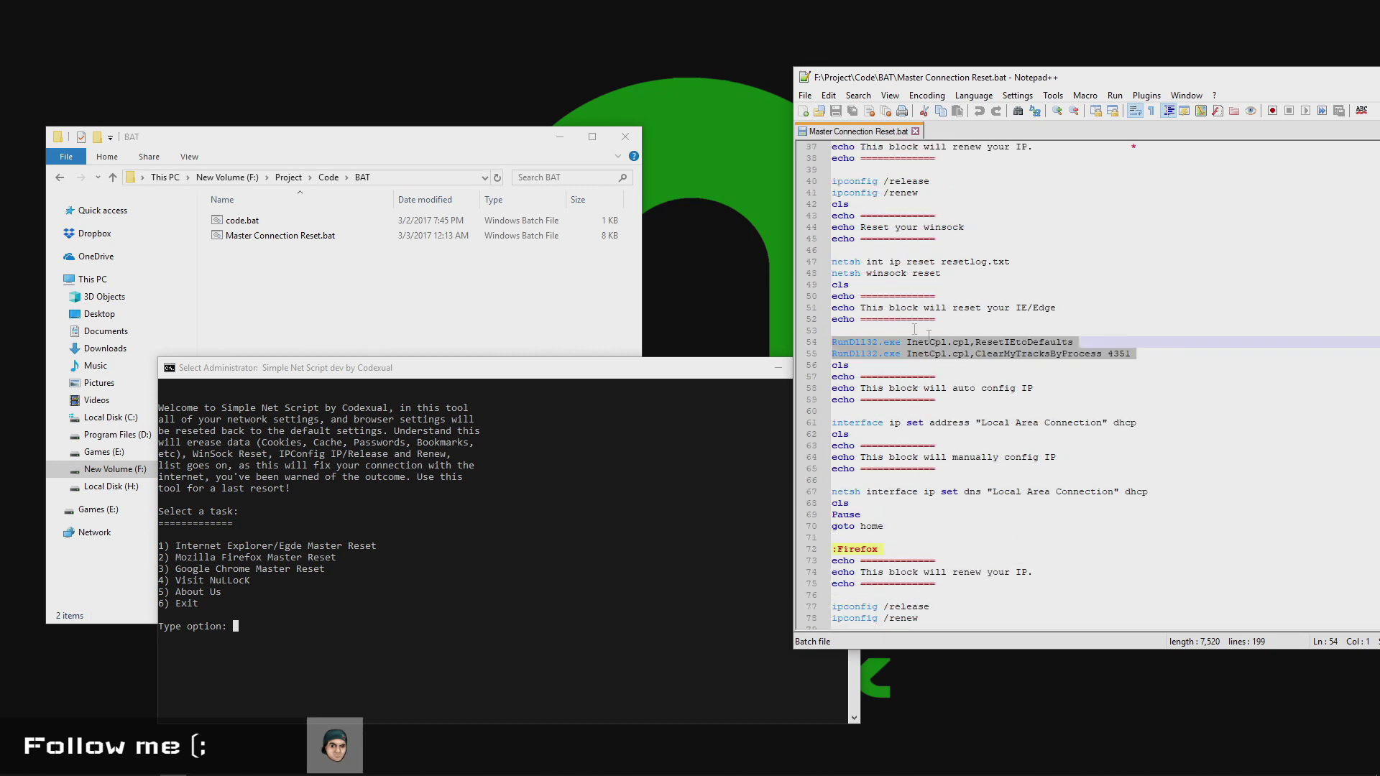
scroll(944, 345, "down", 5)
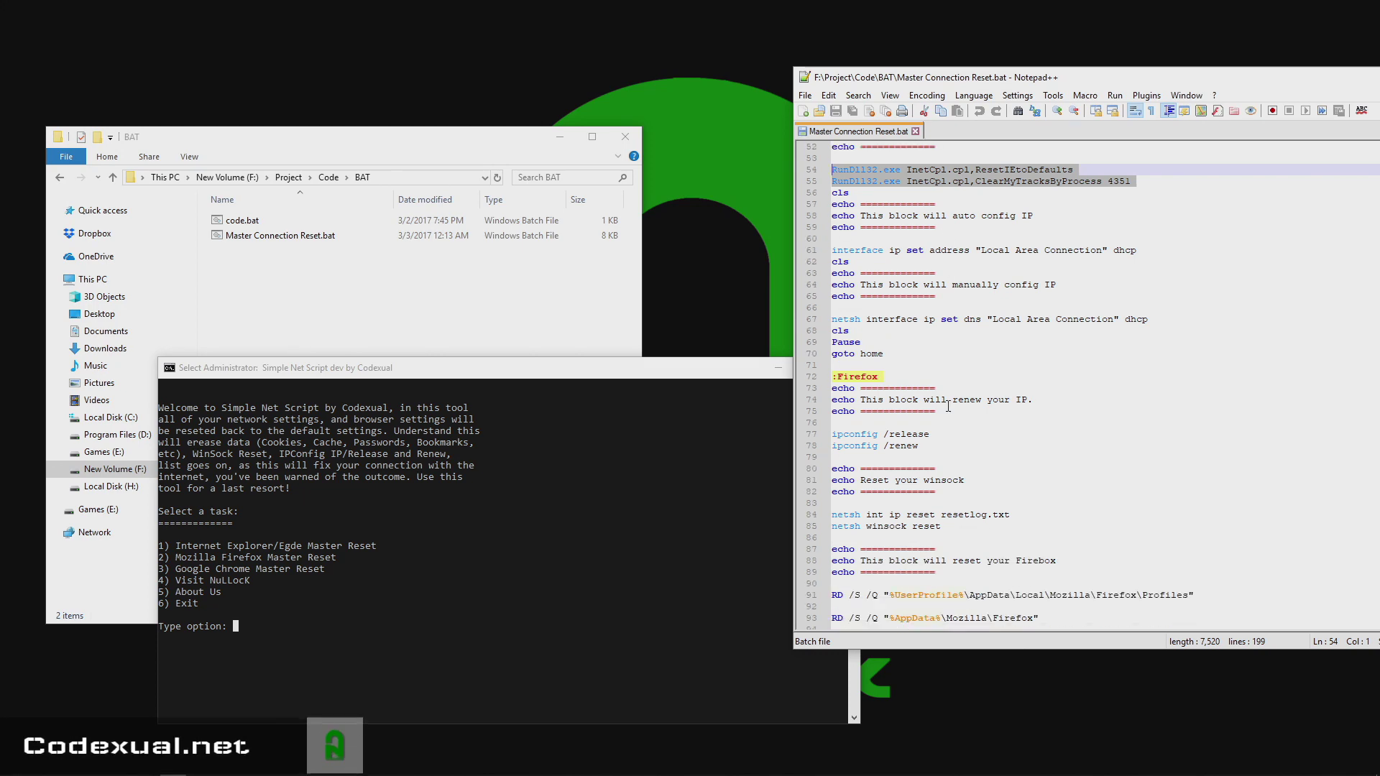
scroll(1037, 431, "down", 2)
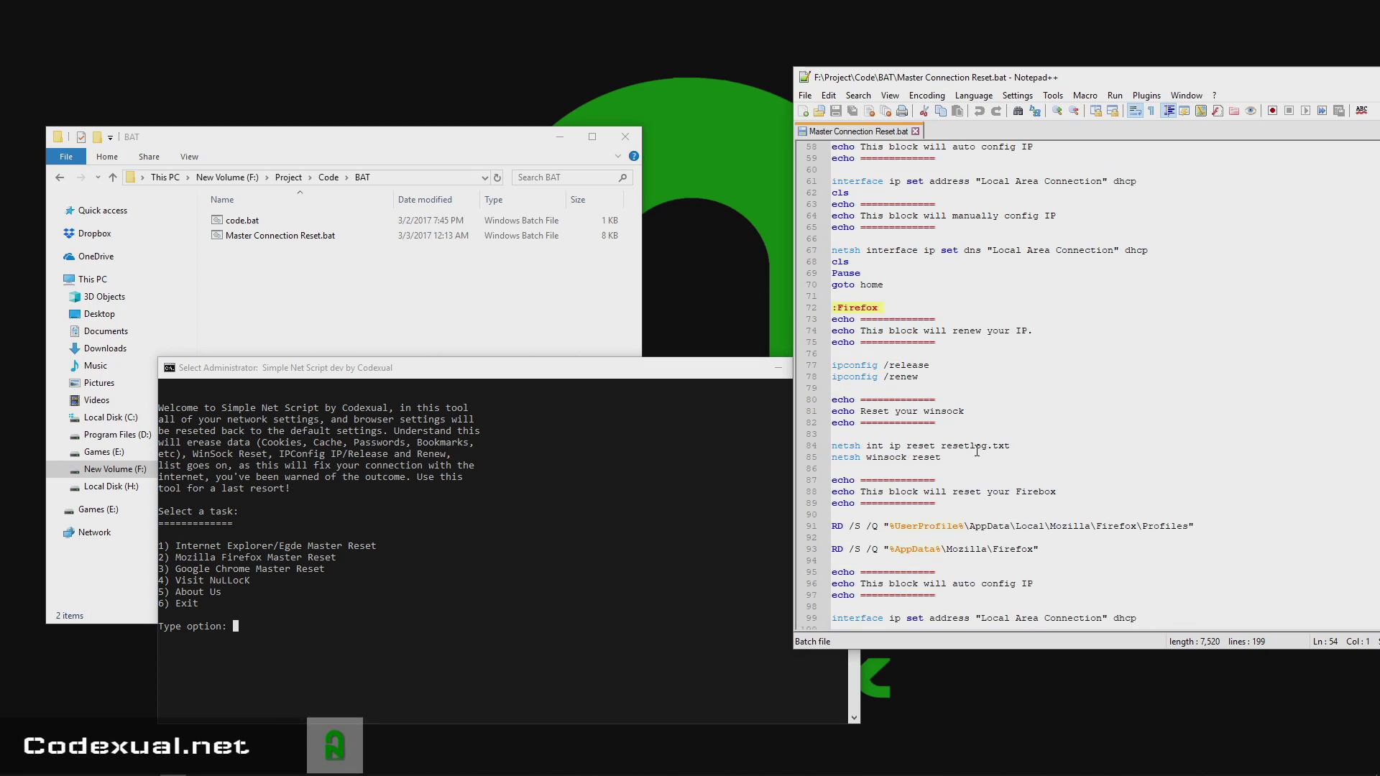
left_click_drag(1198, 528, 831, 514)
scroll(1155, 556, "down", 8)
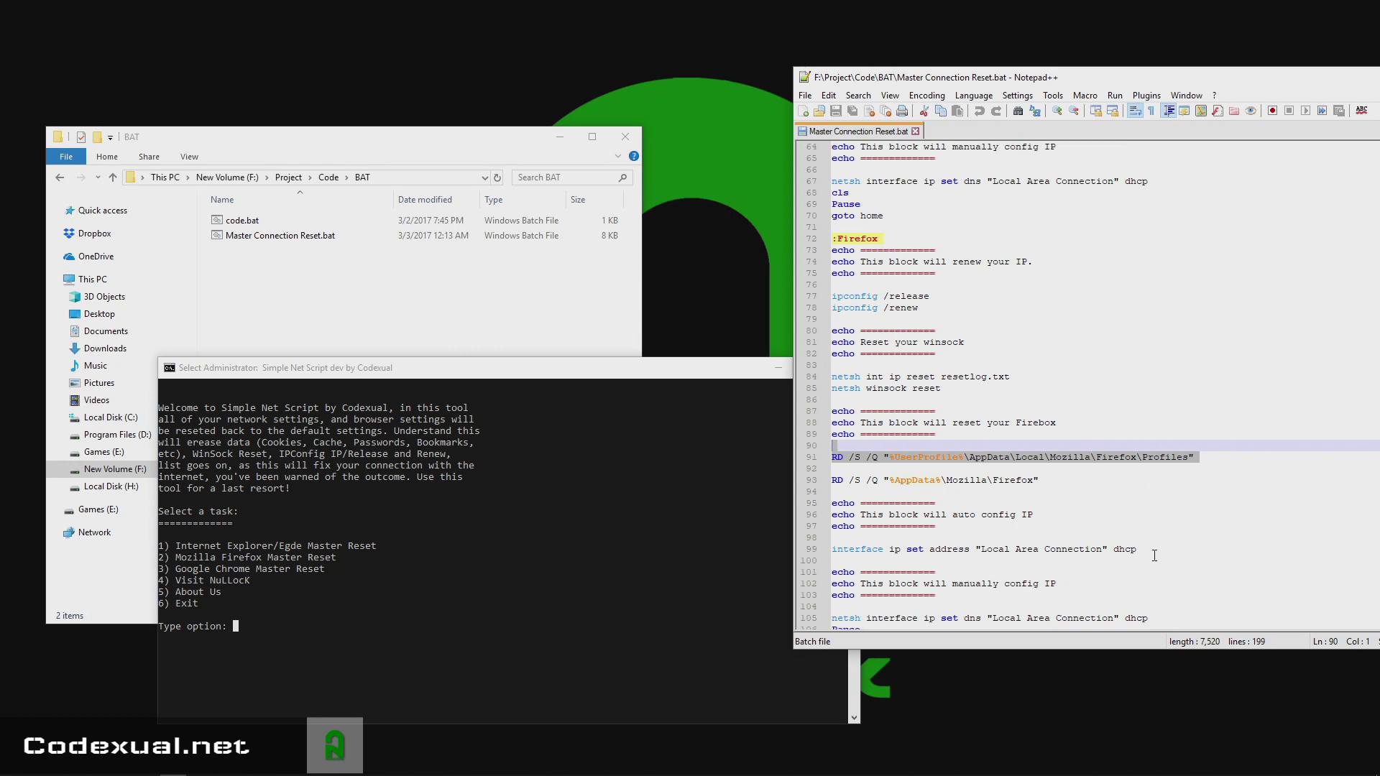
scroll(1154, 555, "down", 4)
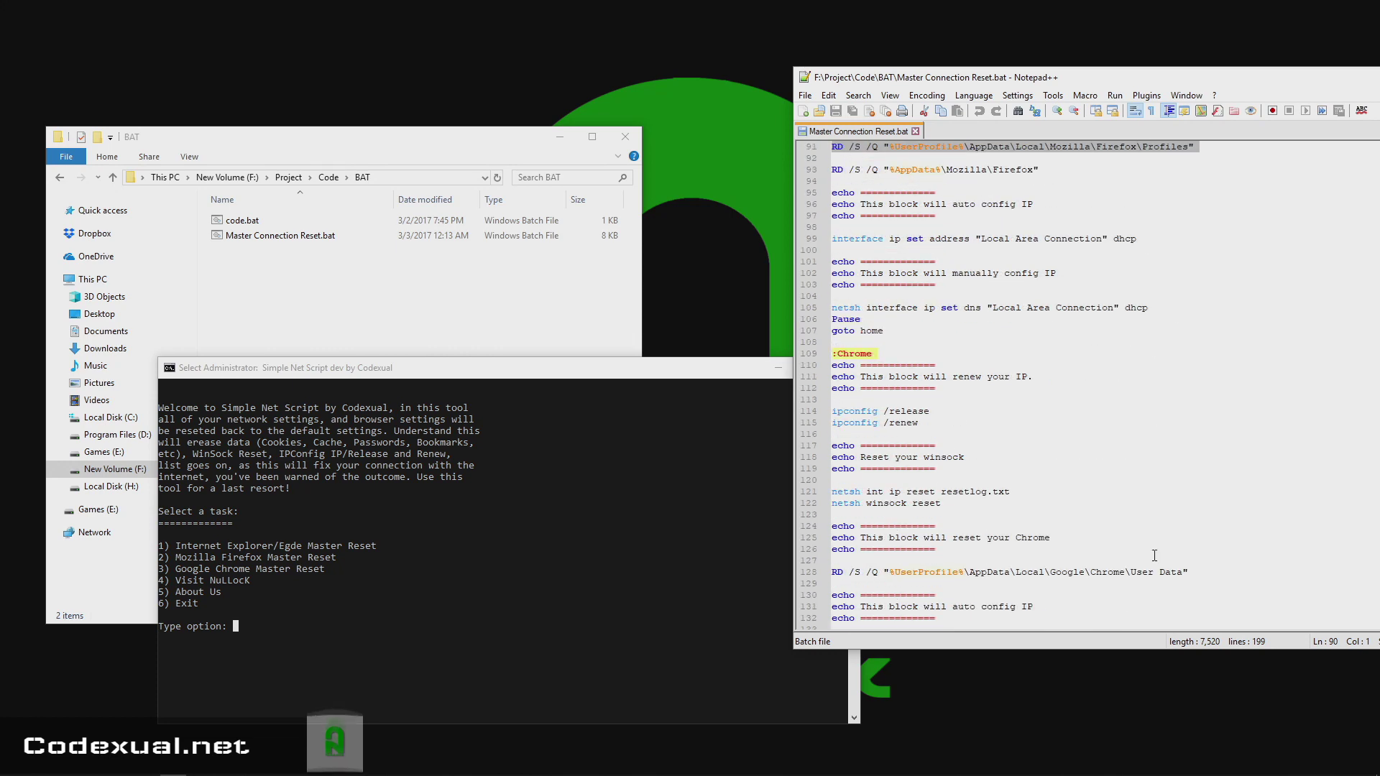
left_click_drag(1188, 538, 791, 529)
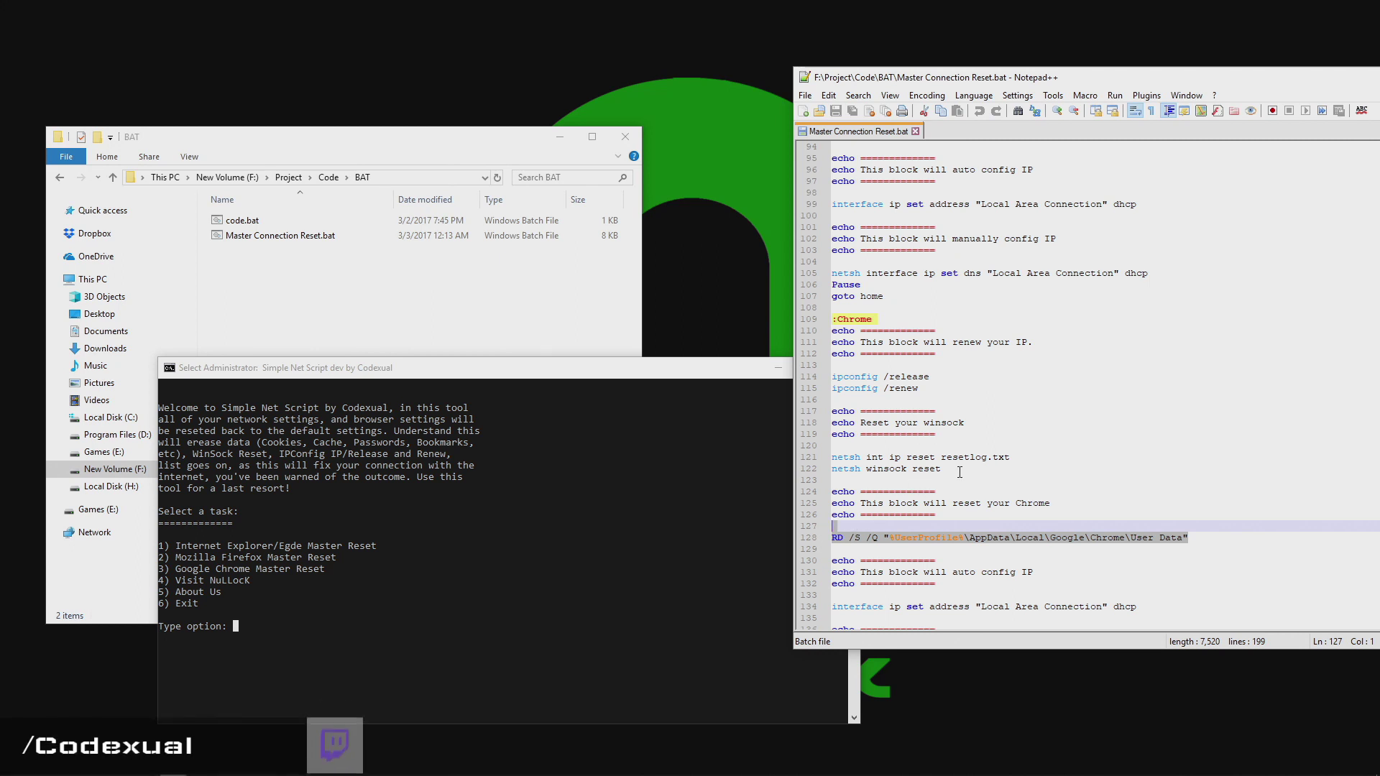
Copy the netsh int ip reset and netsh winsock reset lines 121–122, highlighting 'ip reset resetlog.txt'
left_click_drag(953, 469, 831, 457)
right_click(859, 460)
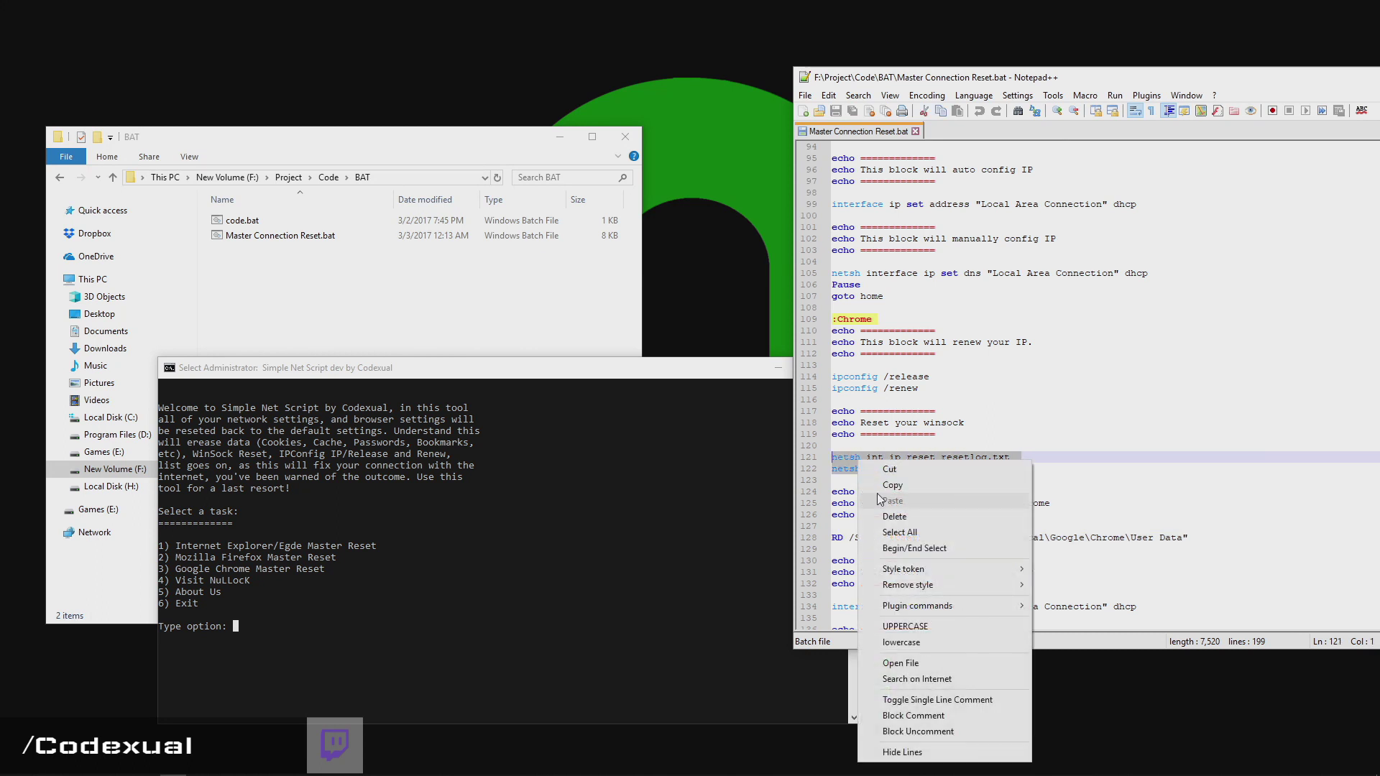
left_click(883, 486)
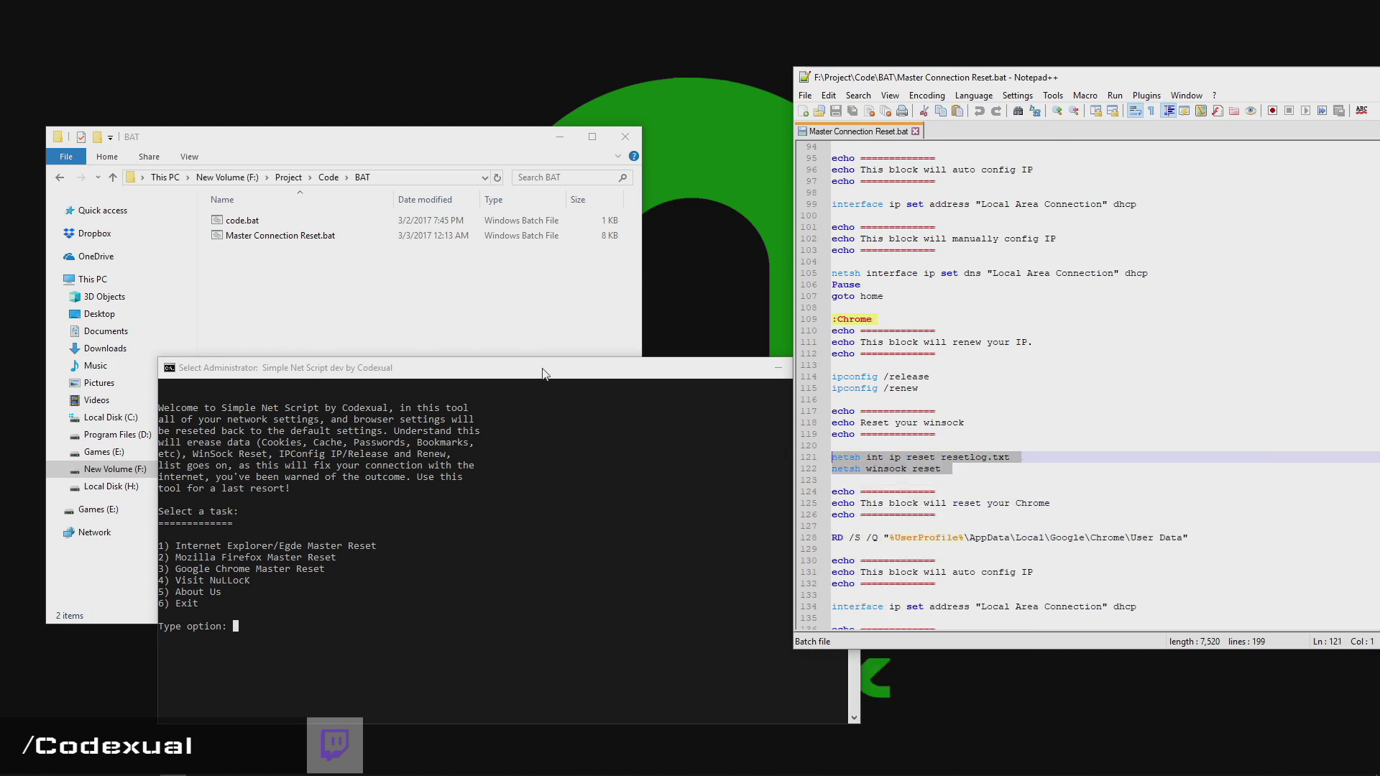
left_click_drag(889, 457, 1010, 457)
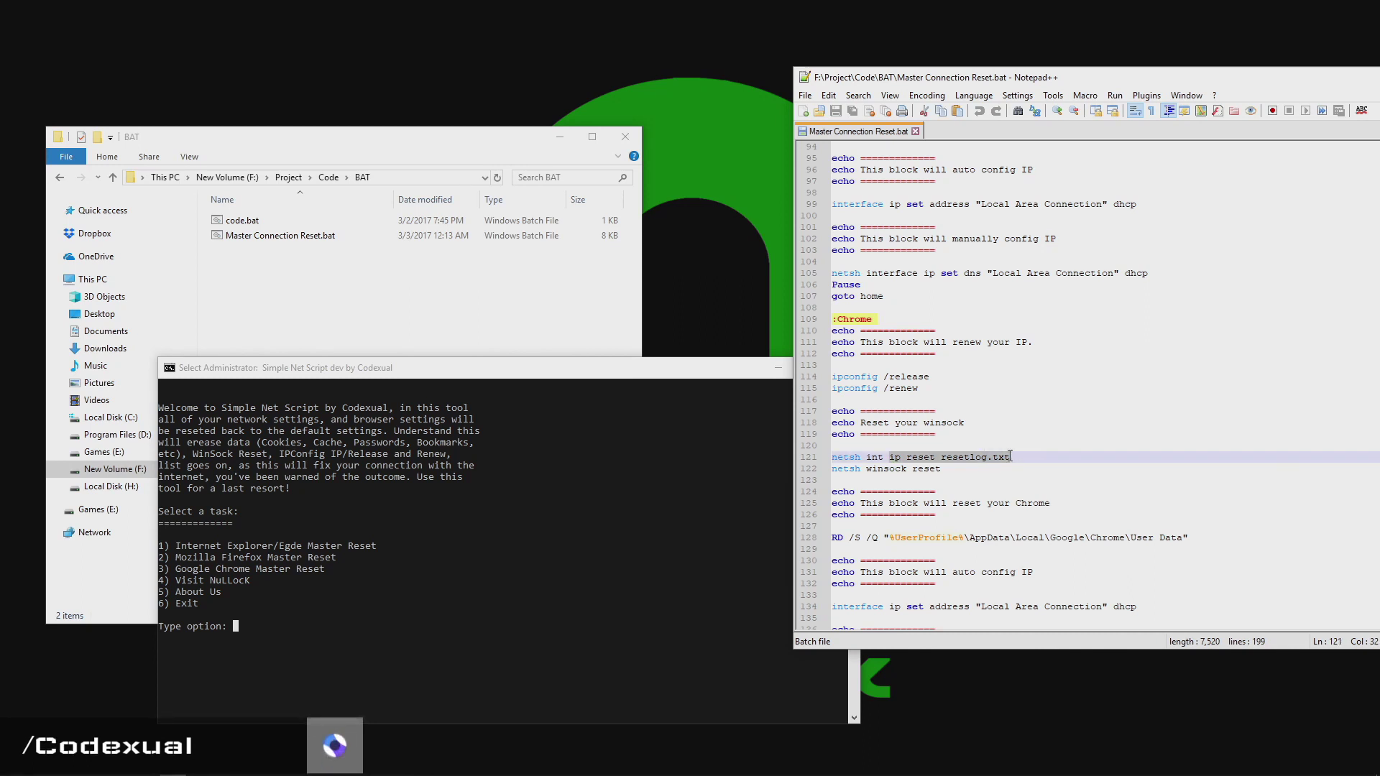
left_click(894, 458)
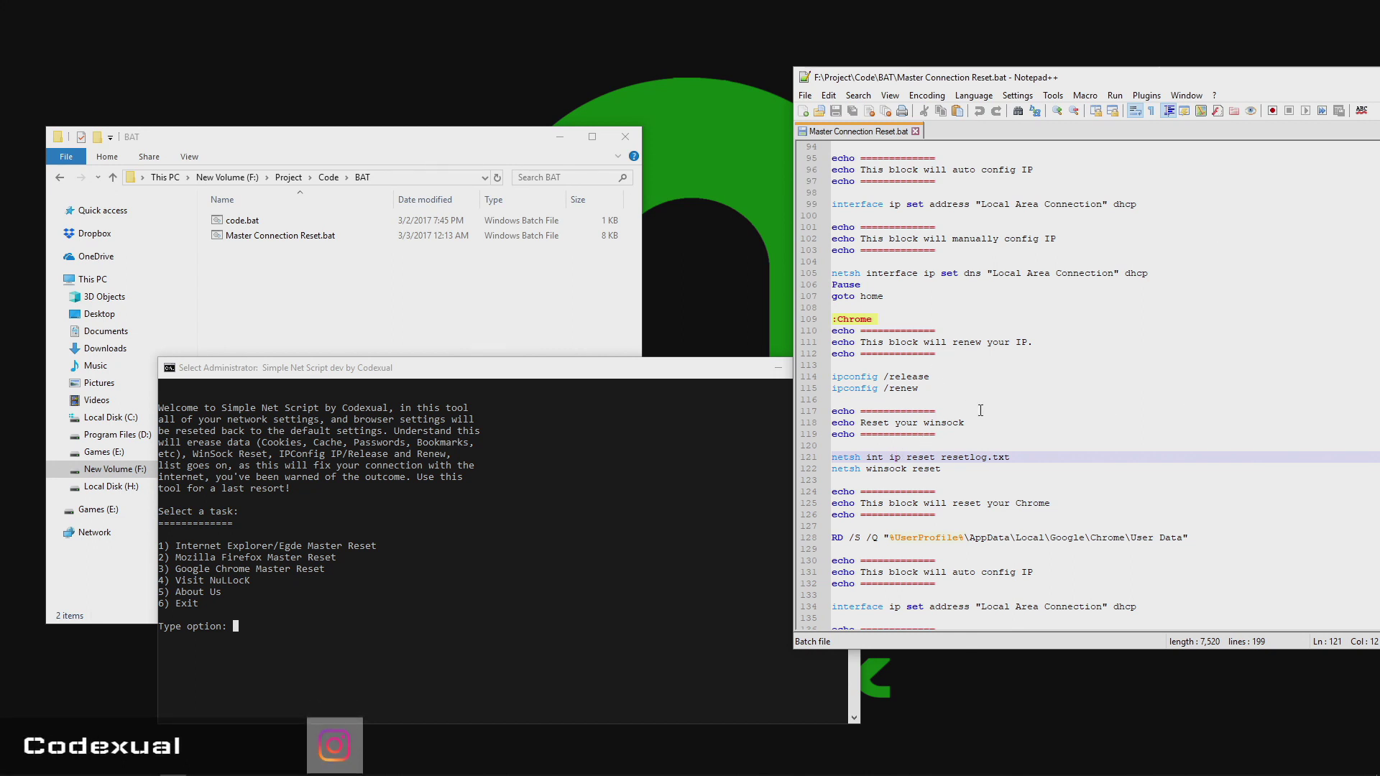
key("alt+Tab")
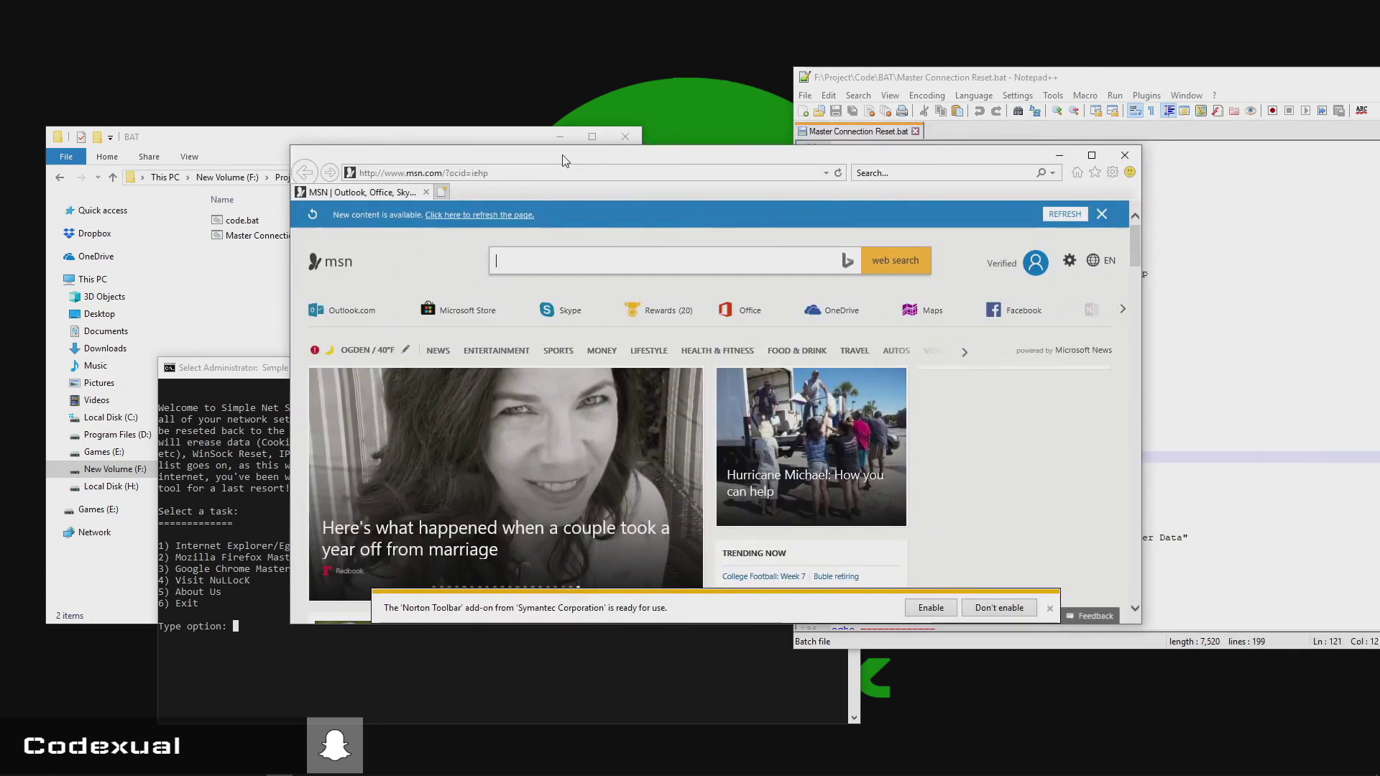
left_click(1112, 173)
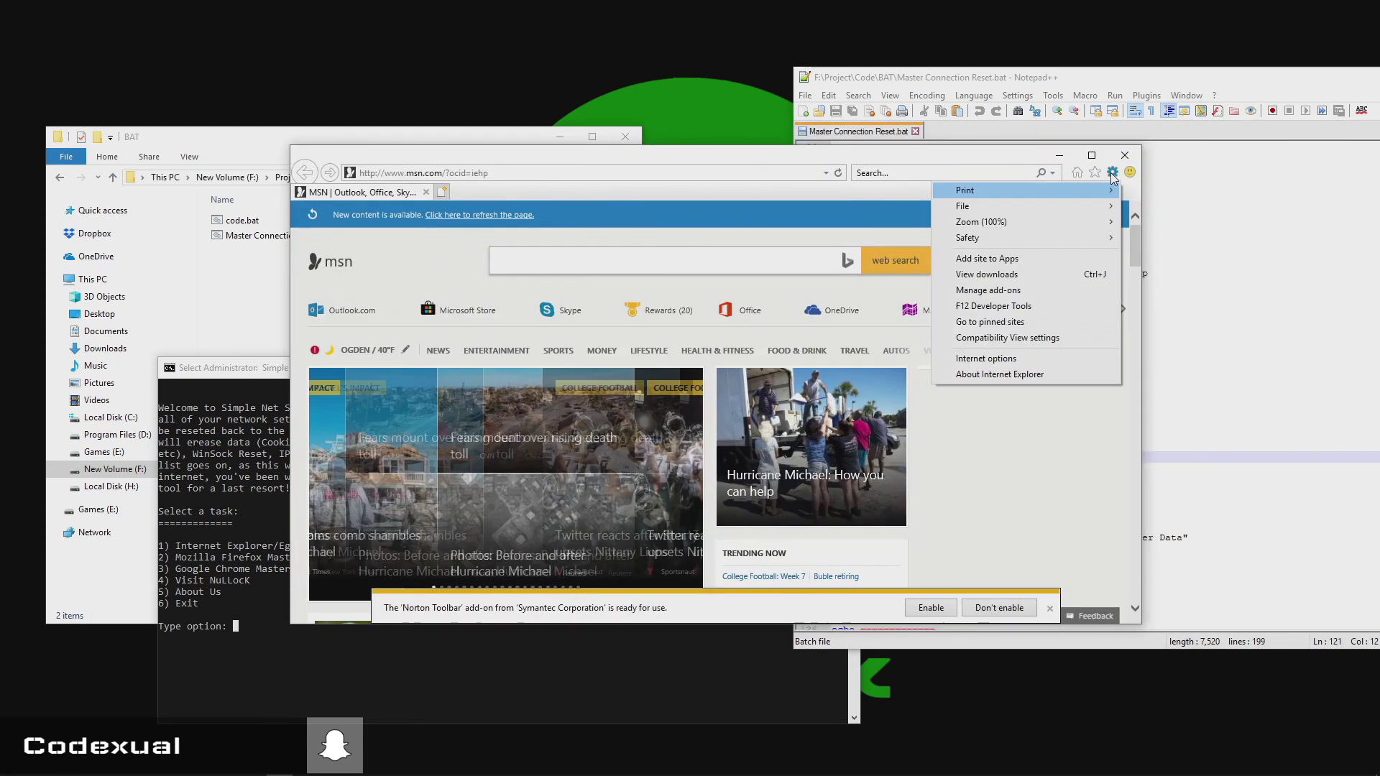
left_click(963, 358)
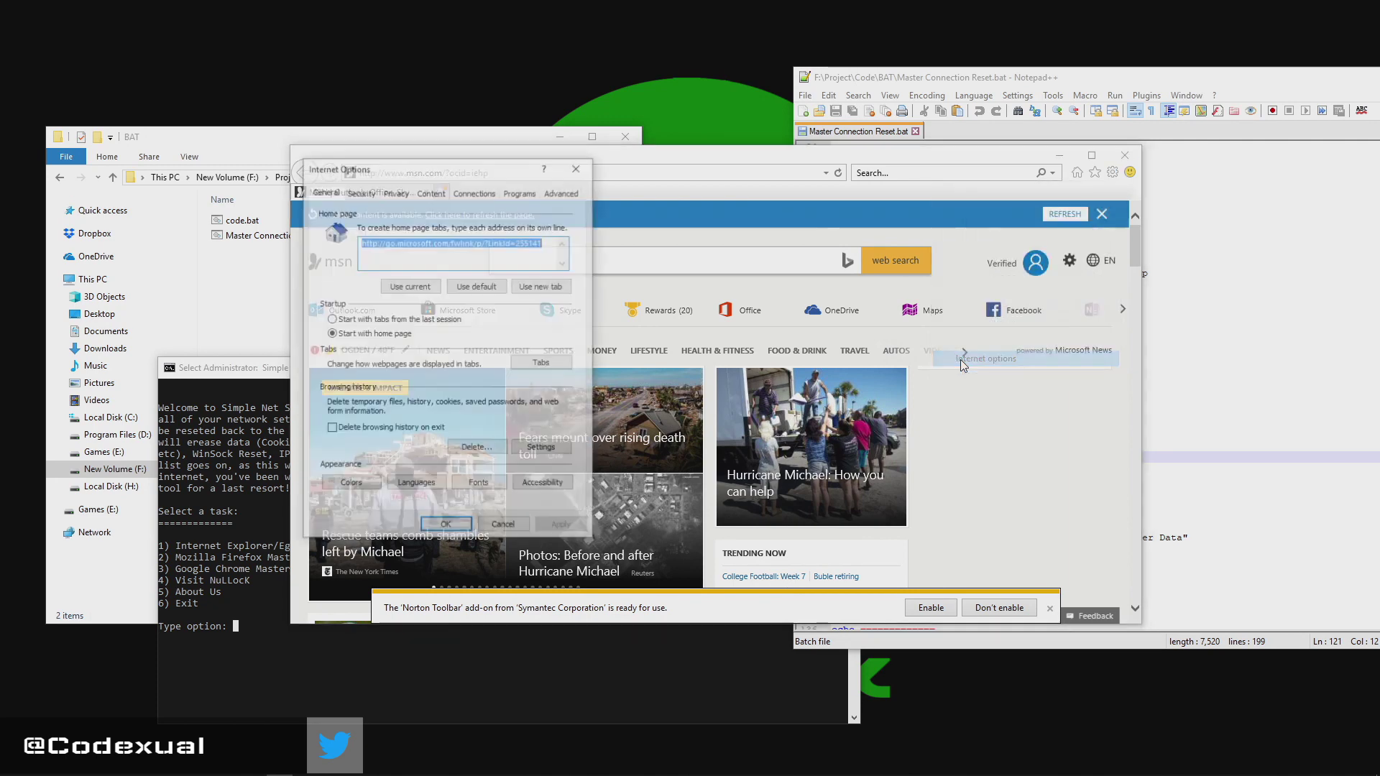
left_click(563, 192)
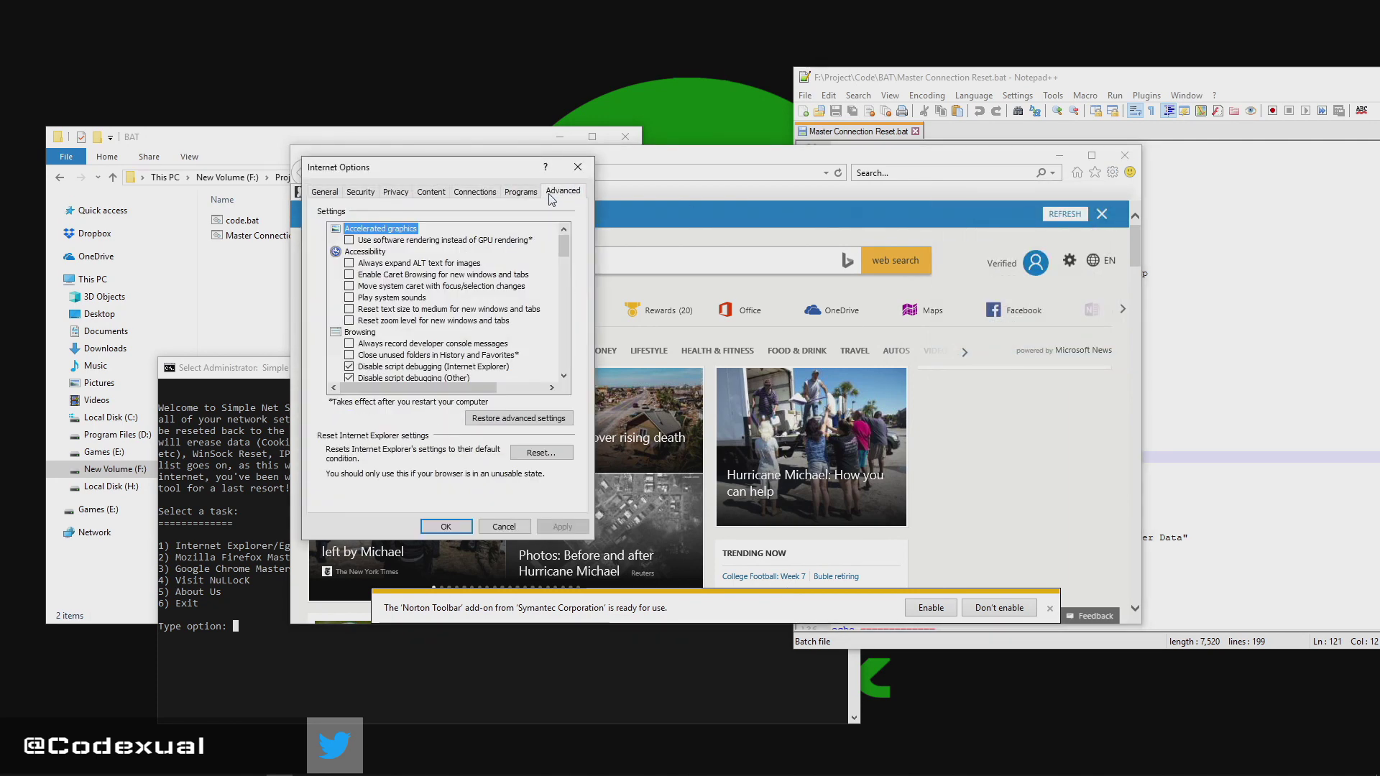
left_click(541, 453)
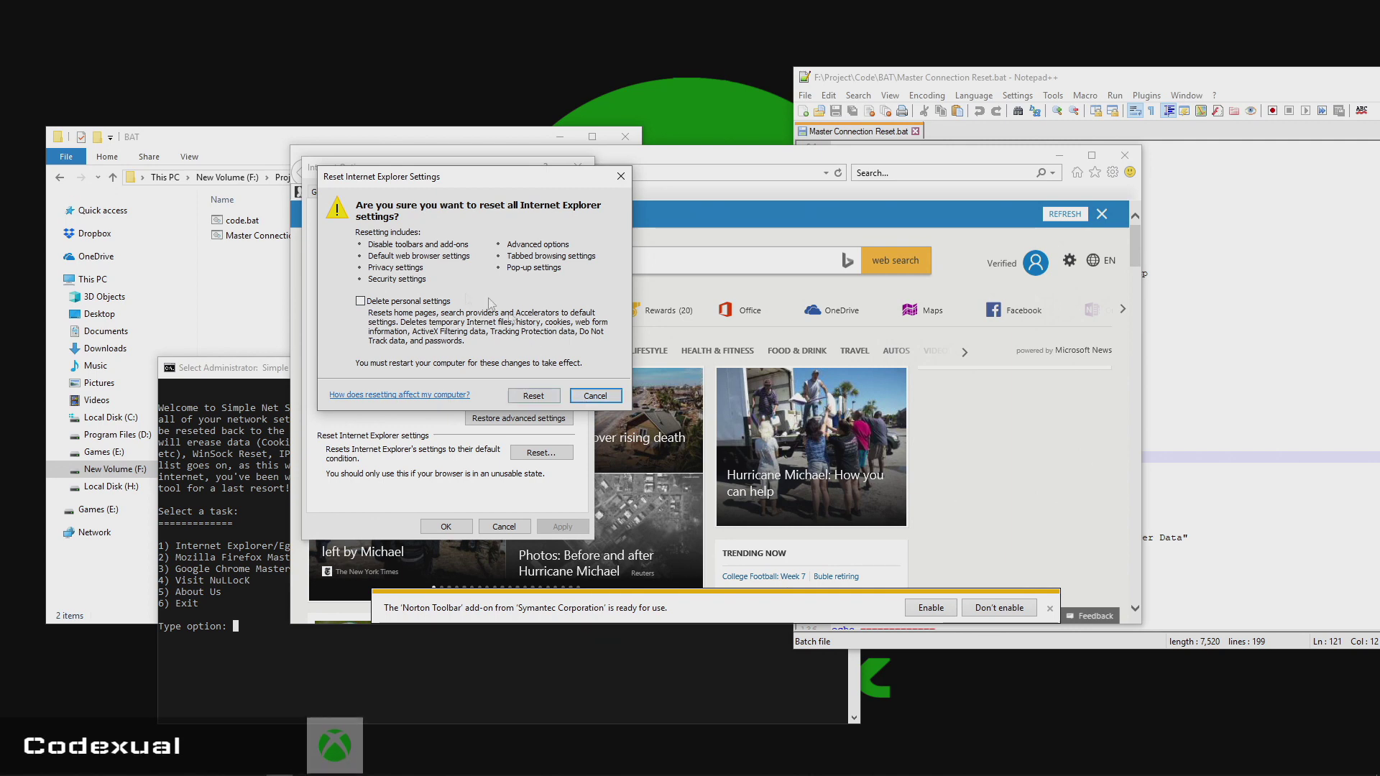
left_click(590, 397)
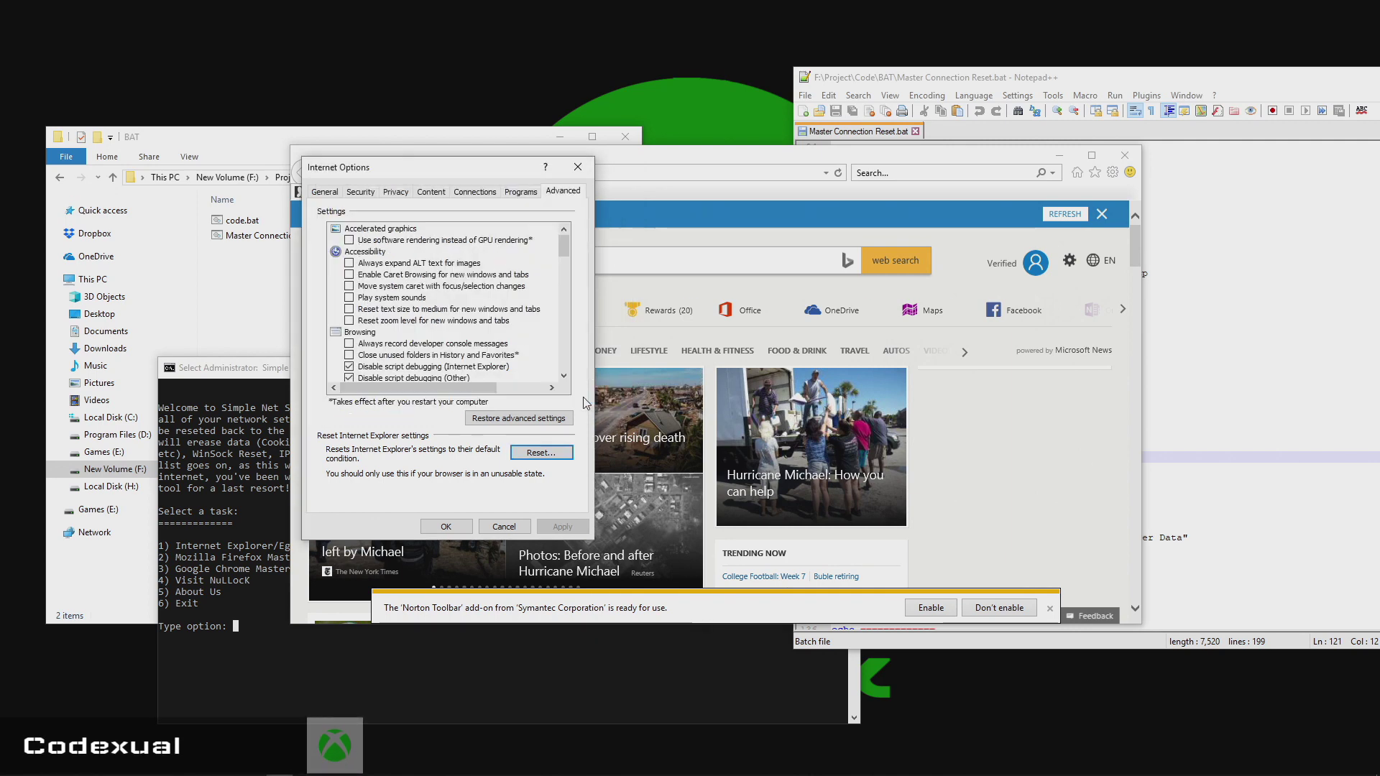
left_click(498, 526)
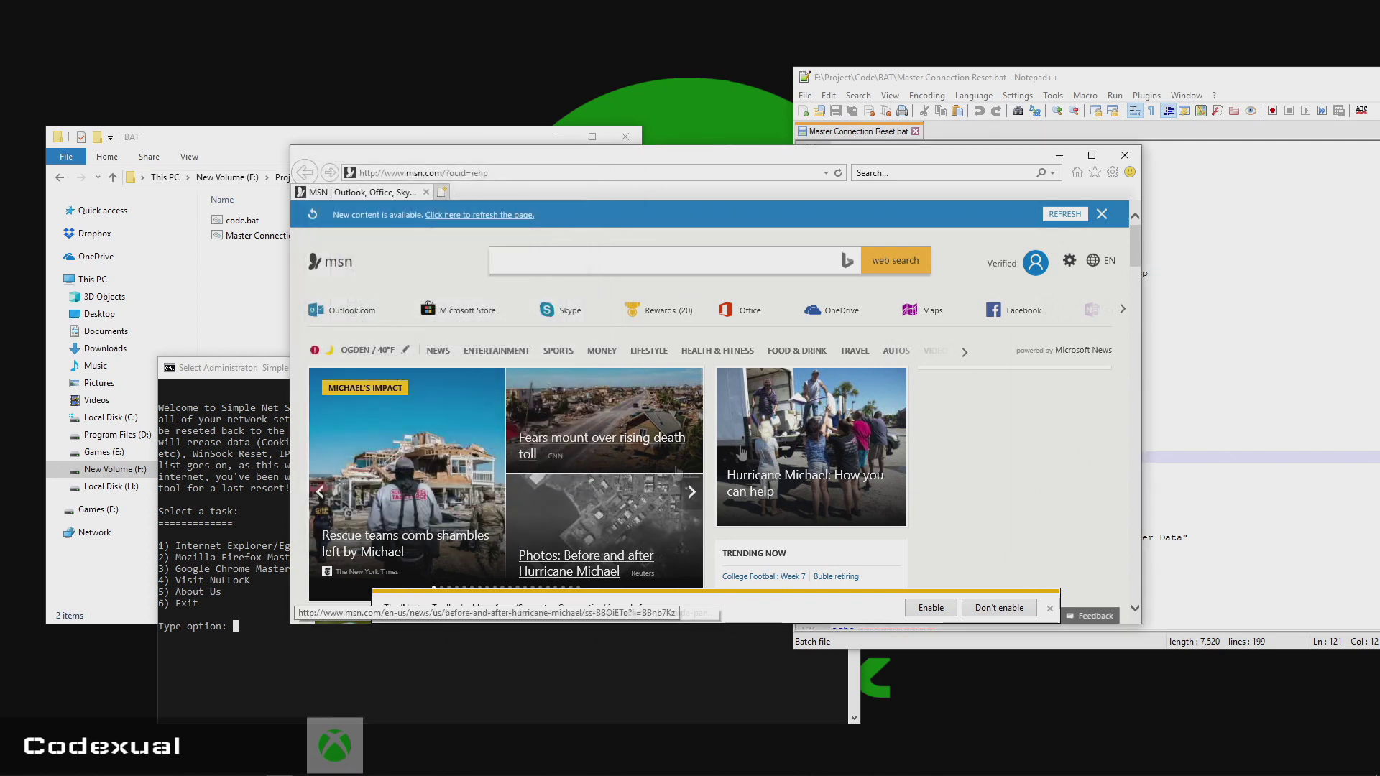
Copy lines 121–122 of the batch file to the clipboard
left_click(1257, 501)
left_click(834, 457)
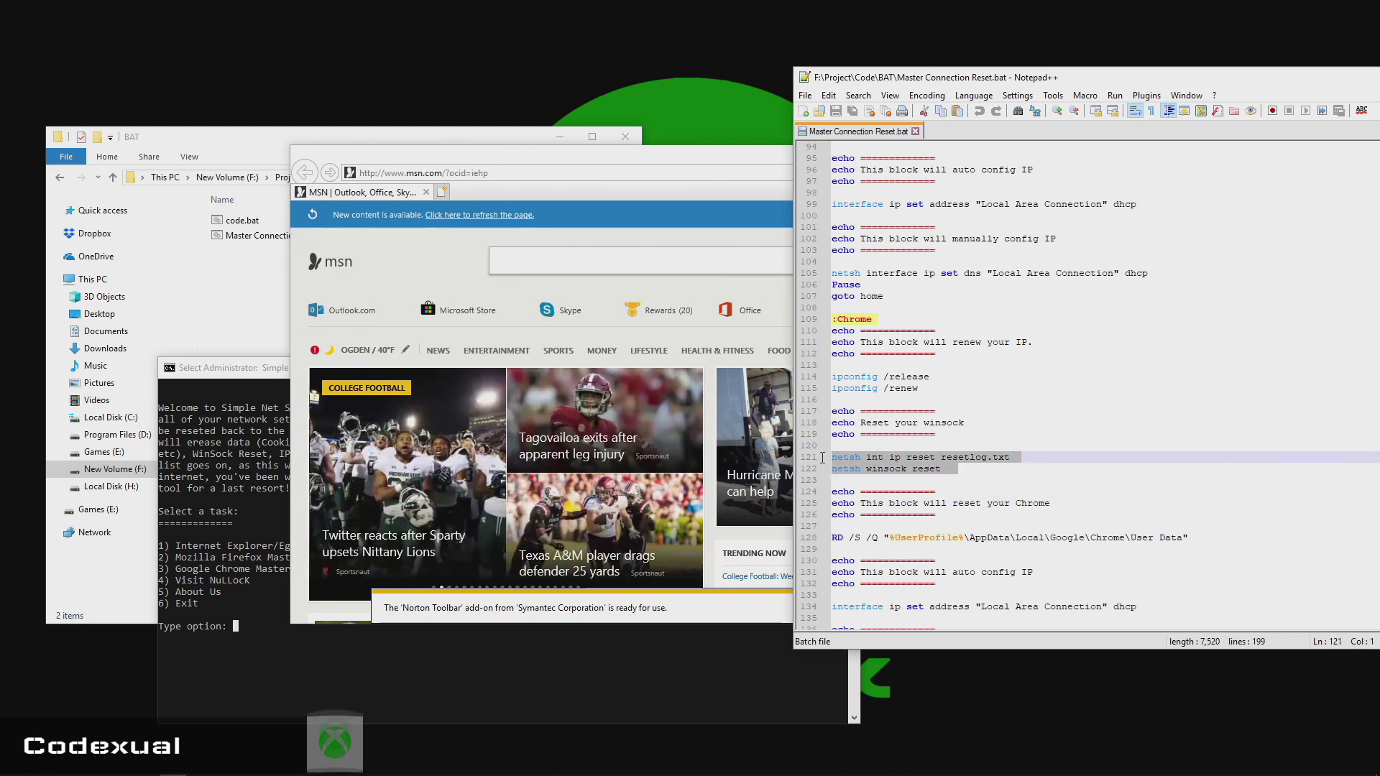
right_click(857, 465)
left_click(869, 485)
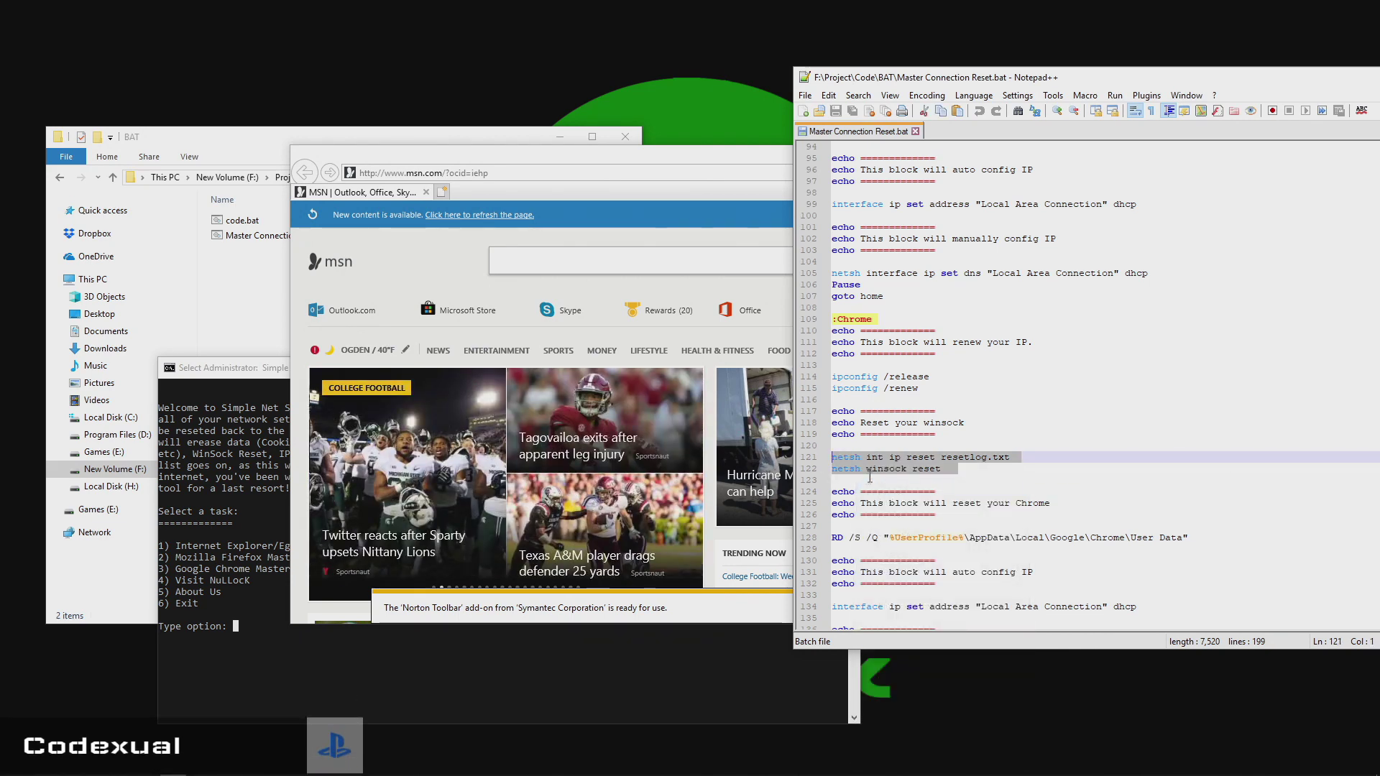
left_click(919, 460)
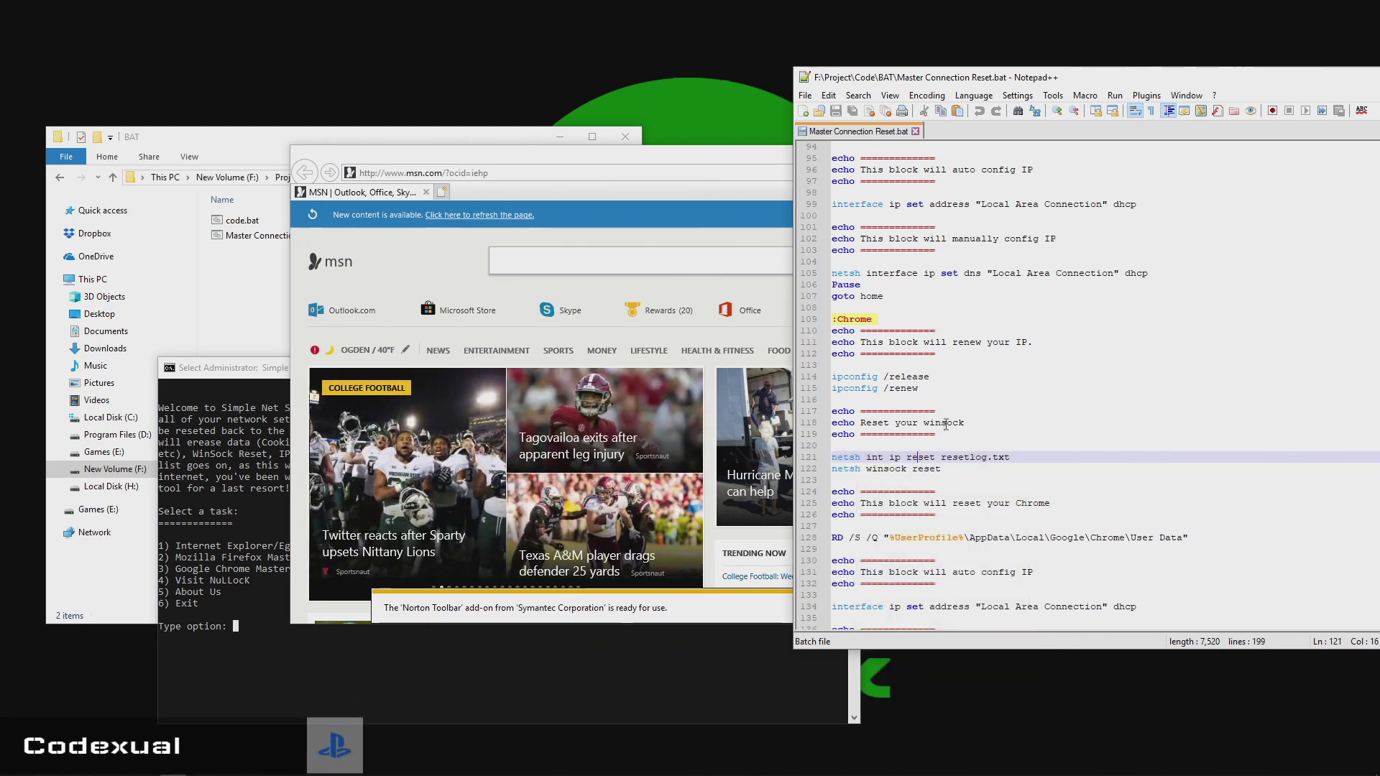
Highlight the netsh winsock reset, ipconfig release/renew and netsh reset lines while explaining them
left_click_drag(943, 468, 827, 468)
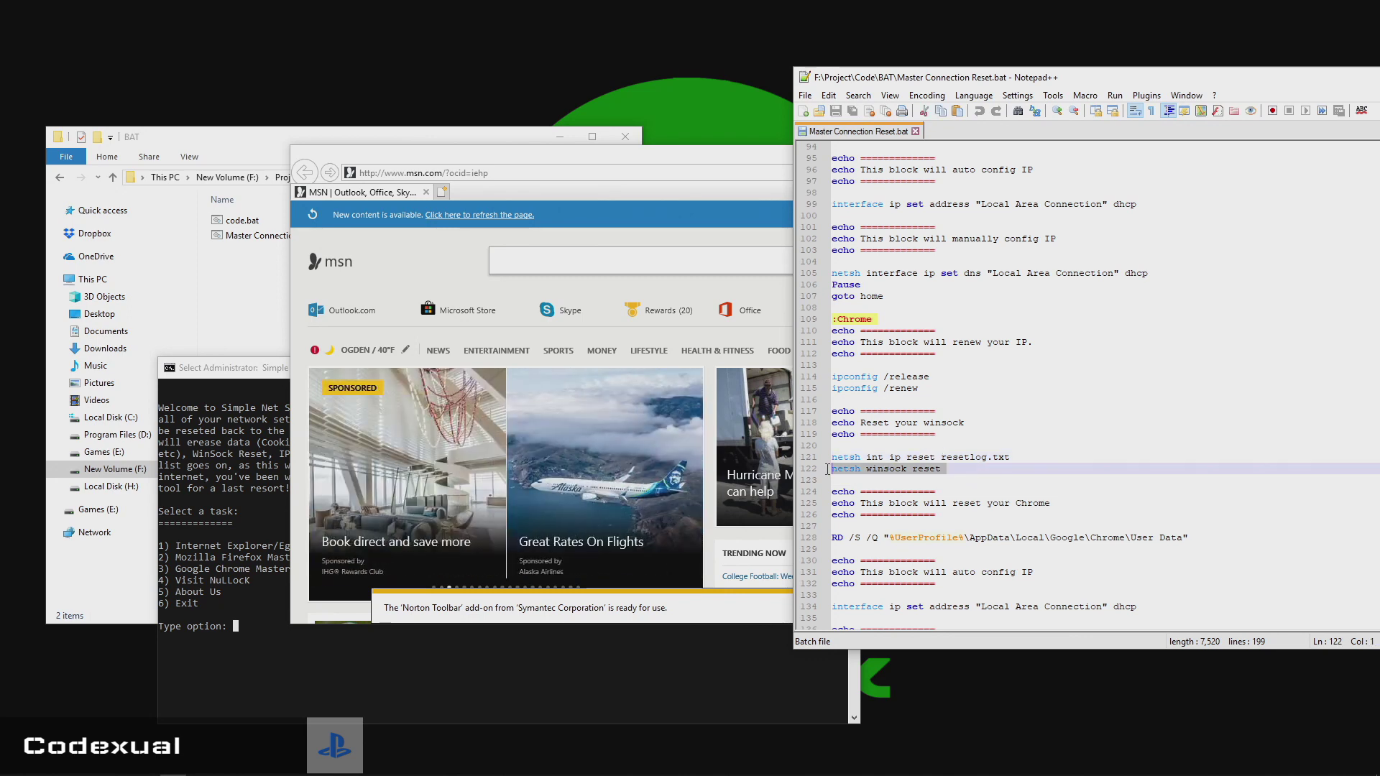
left_click_drag(932, 376, 830, 381)
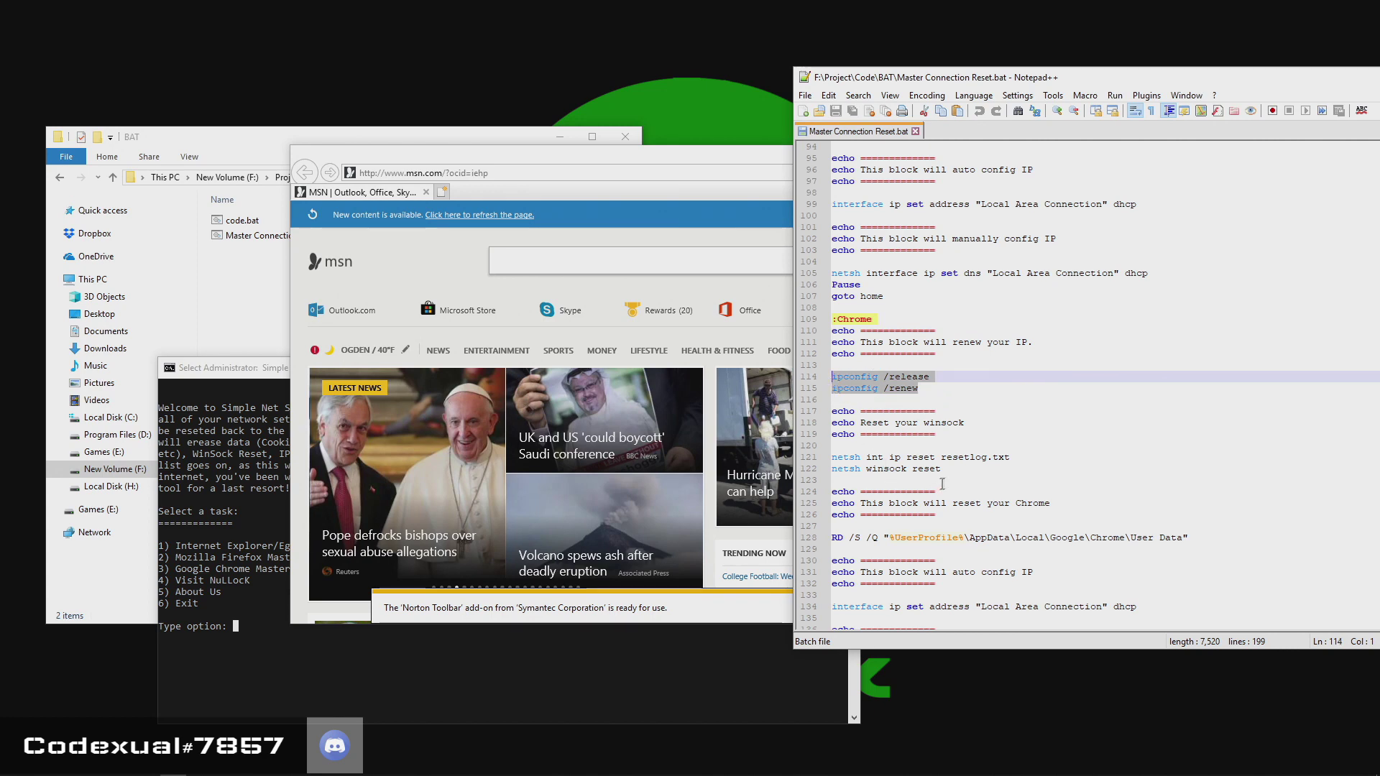
left_click_drag(952, 468, 836, 458)
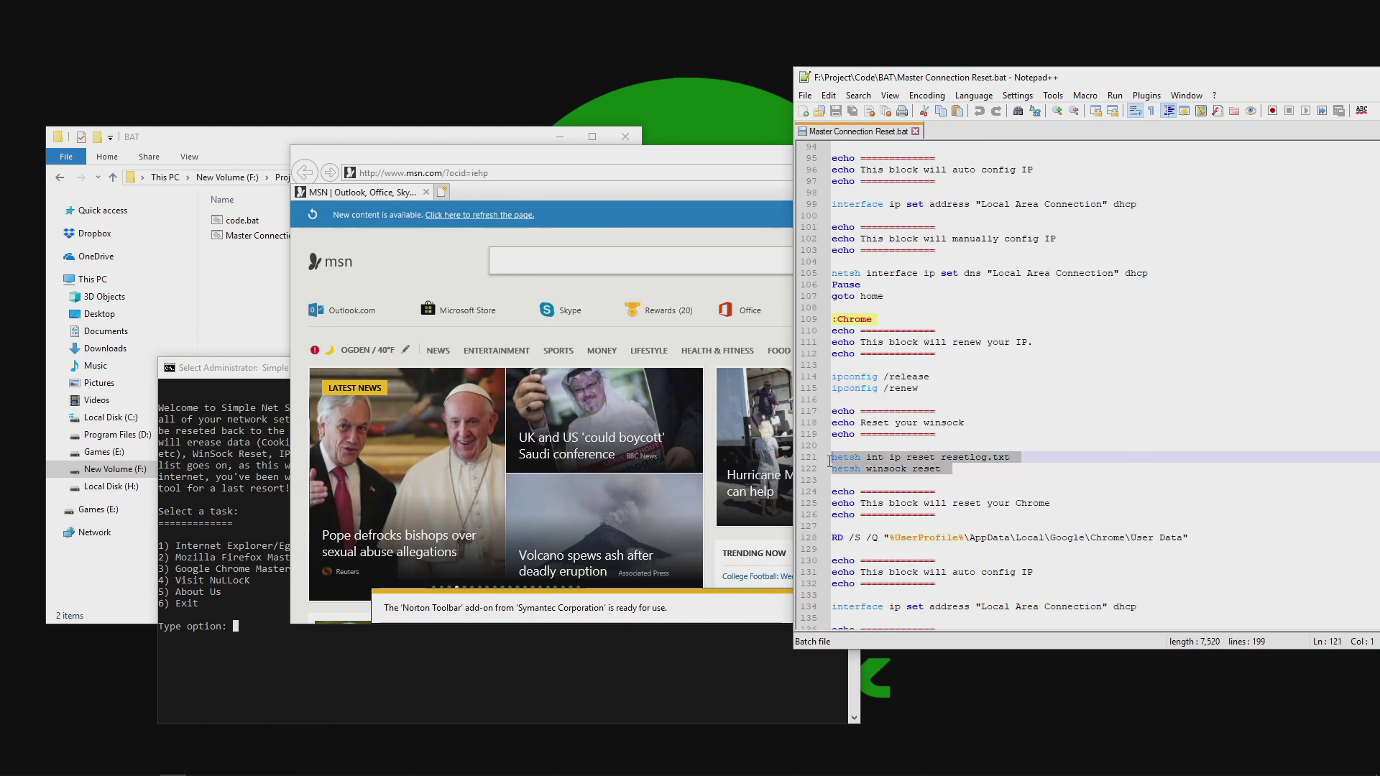
left_click_drag(866, 459, 973, 469)
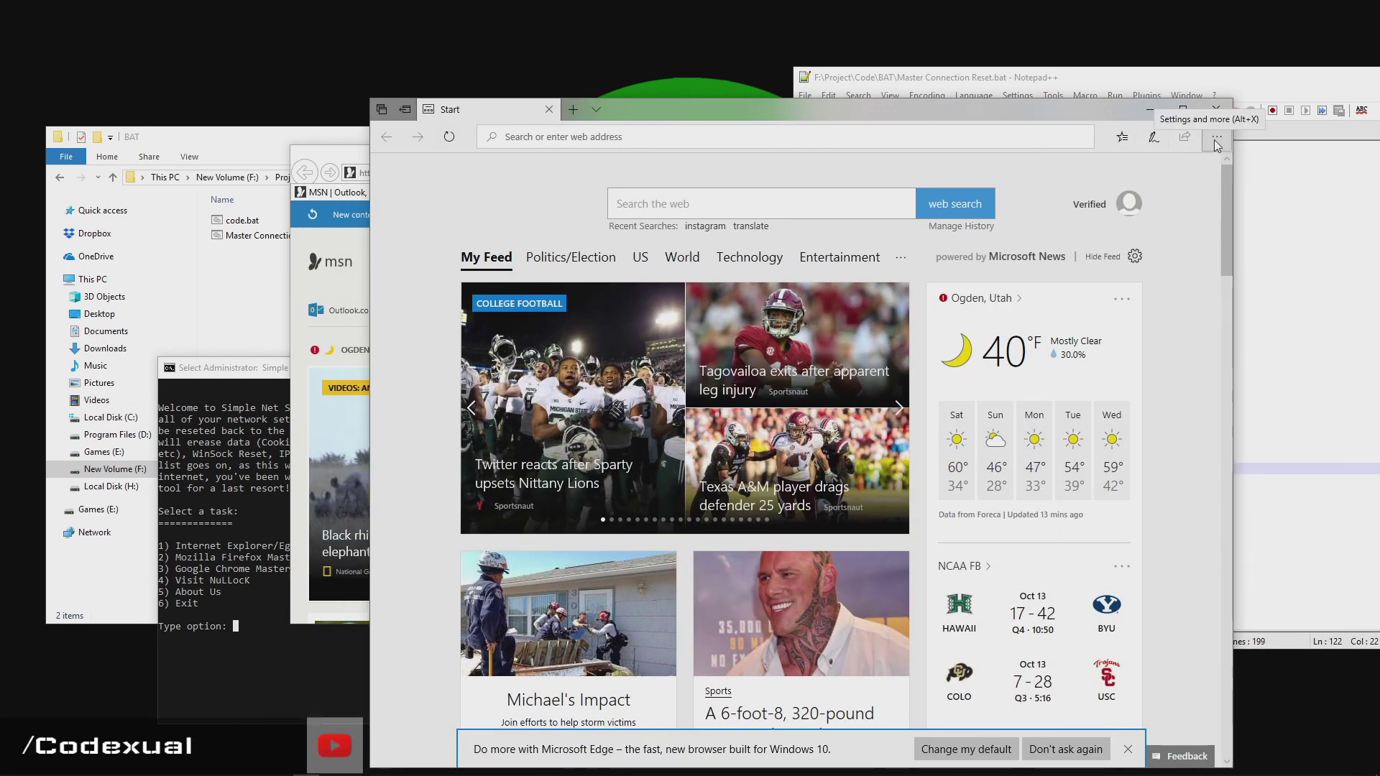
Look at Edge's Settings and more menu, close it, and drag the Edge window aside
left_click(1216, 143)
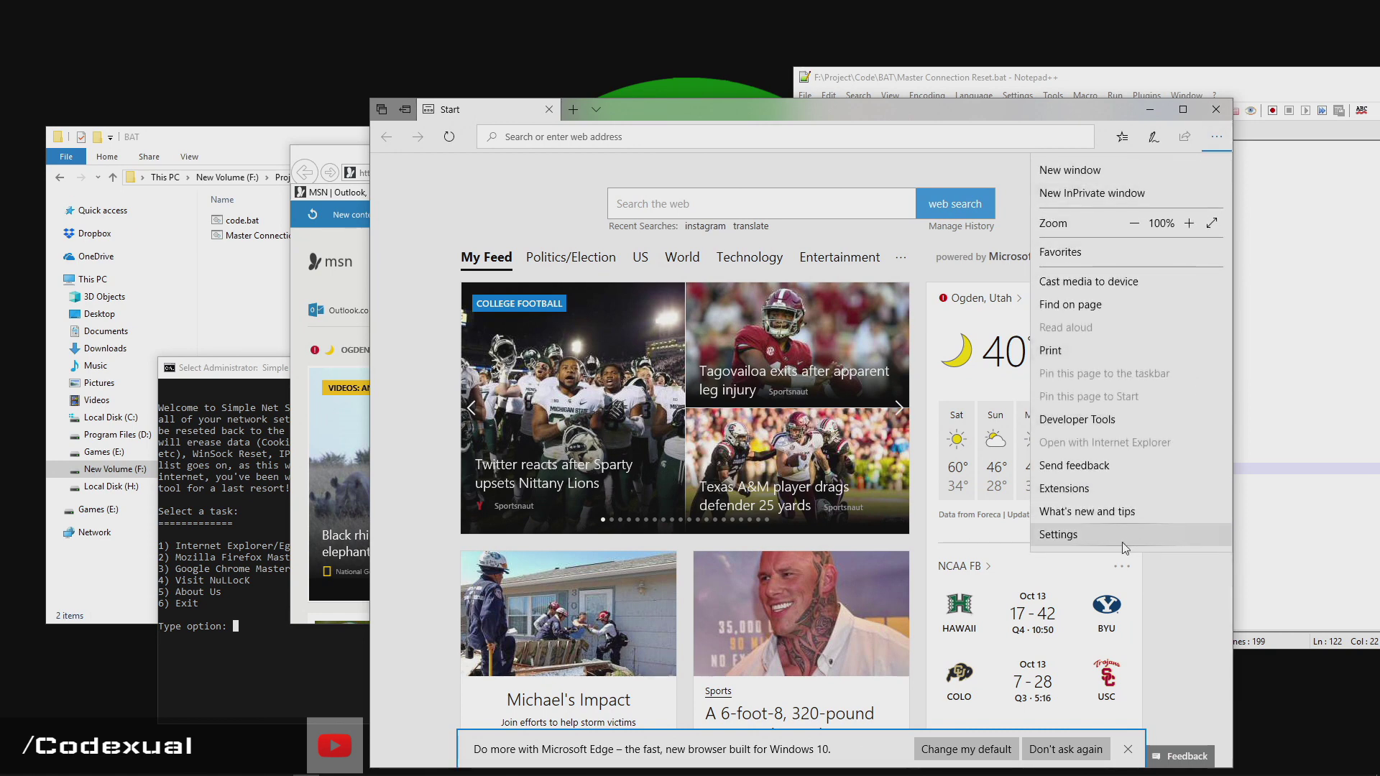
left_click(839, 113)
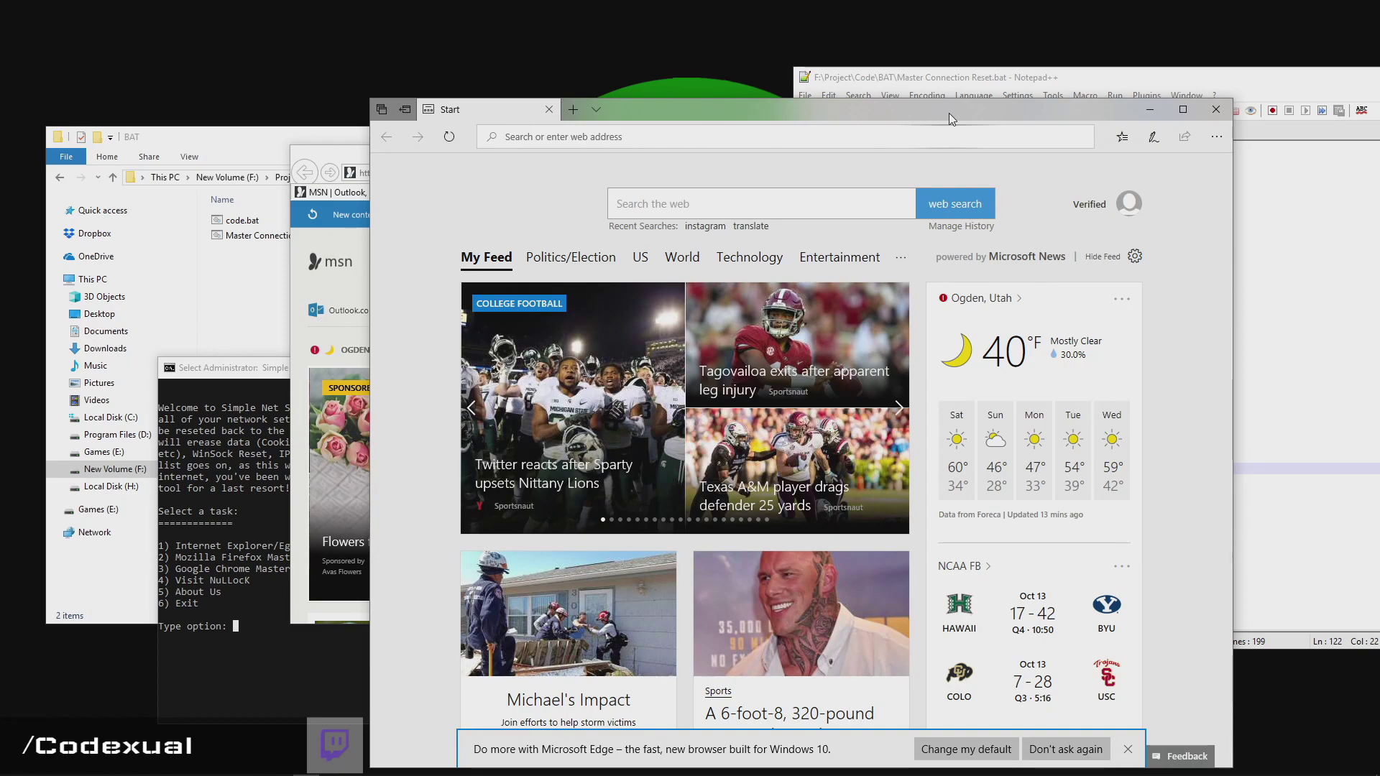
left_click_drag(949, 114, 1379, 90)
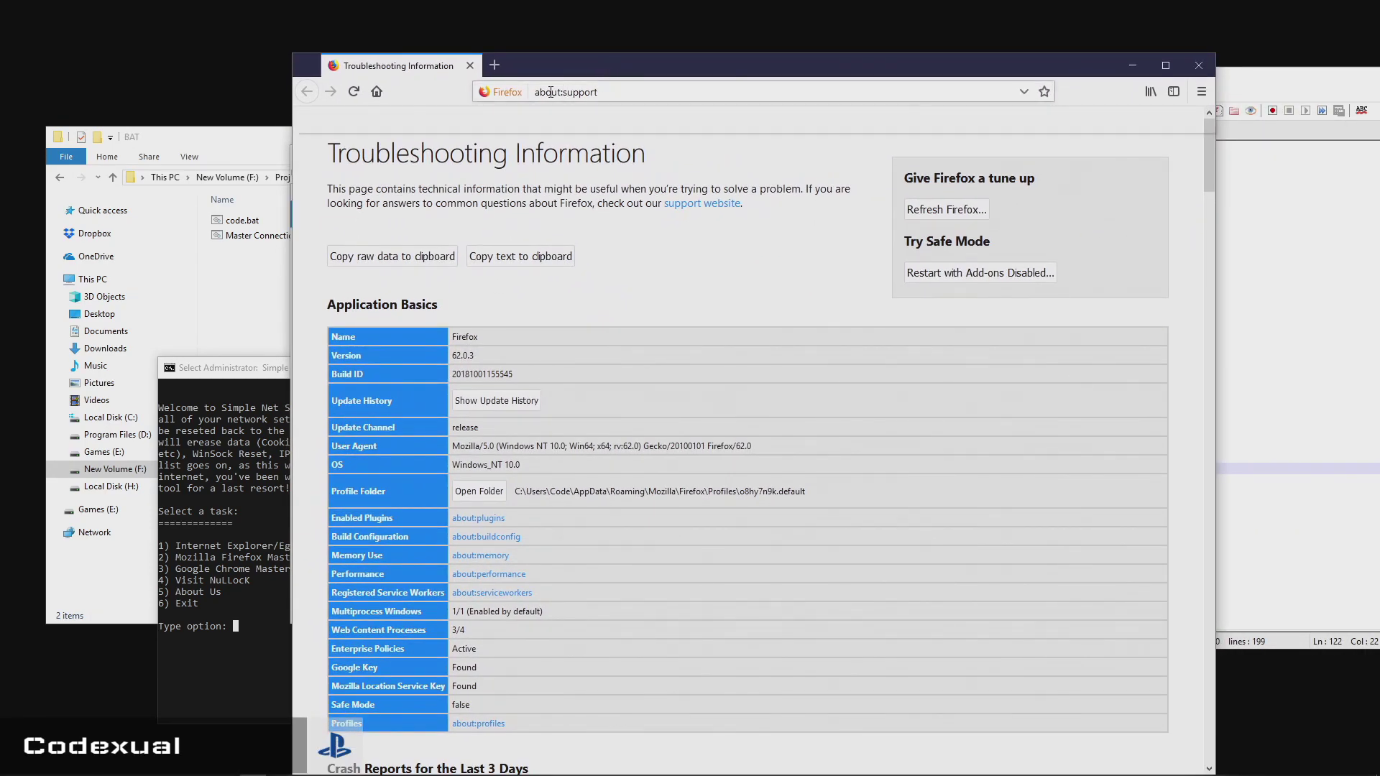
Open Troubleshooting Information in a new Firefox tab via the menu's Help section, then reposition the window
left_click(557, 92)
left_click(557, 92)
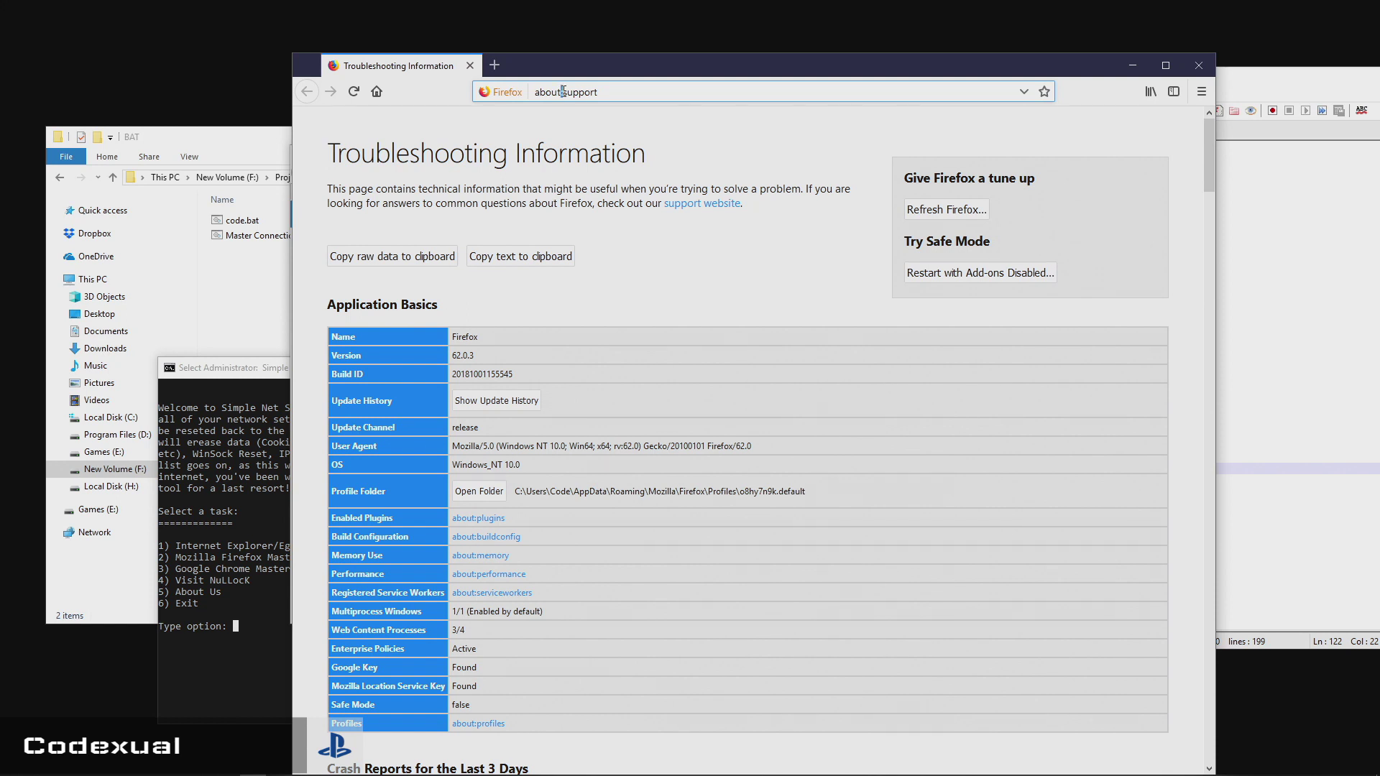
left_click(1200, 93)
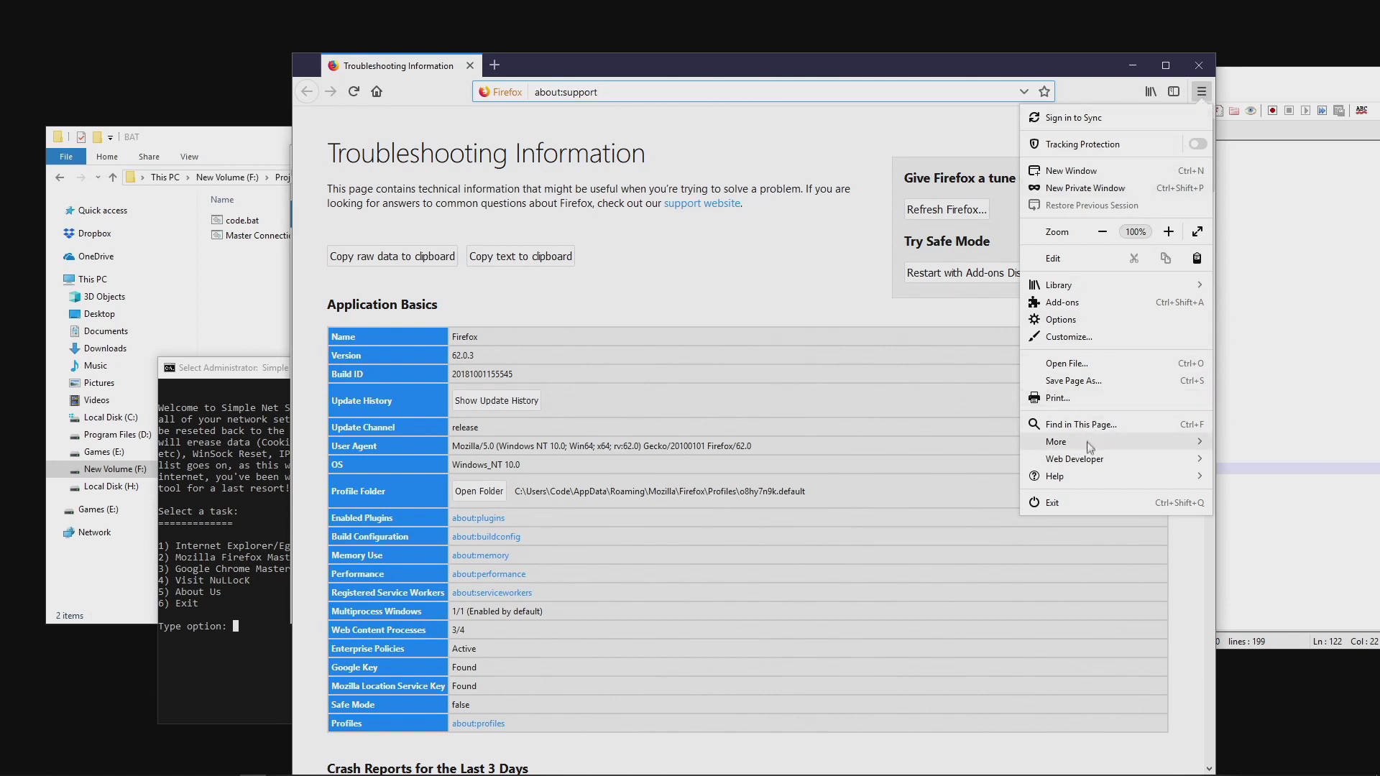
left_click(1069, 479)
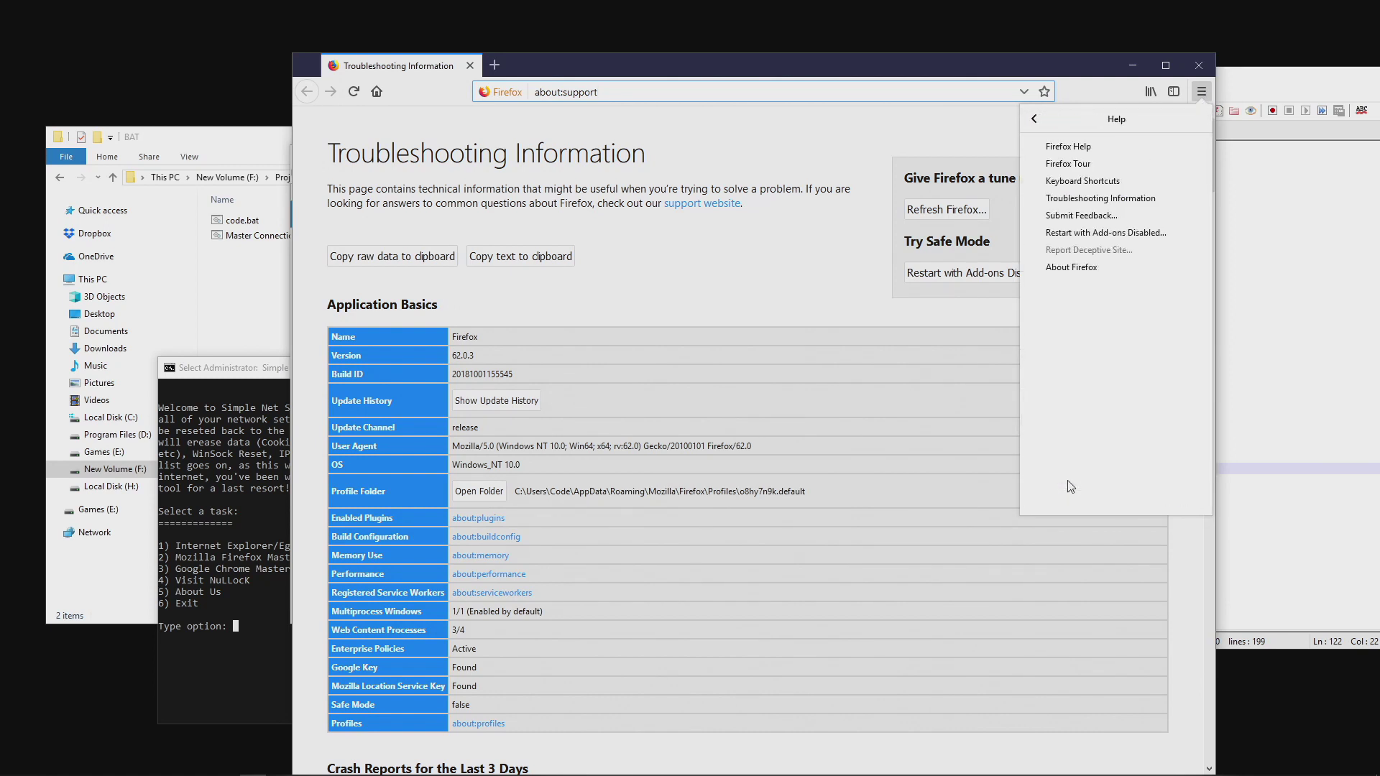
left_click(1090, 199)
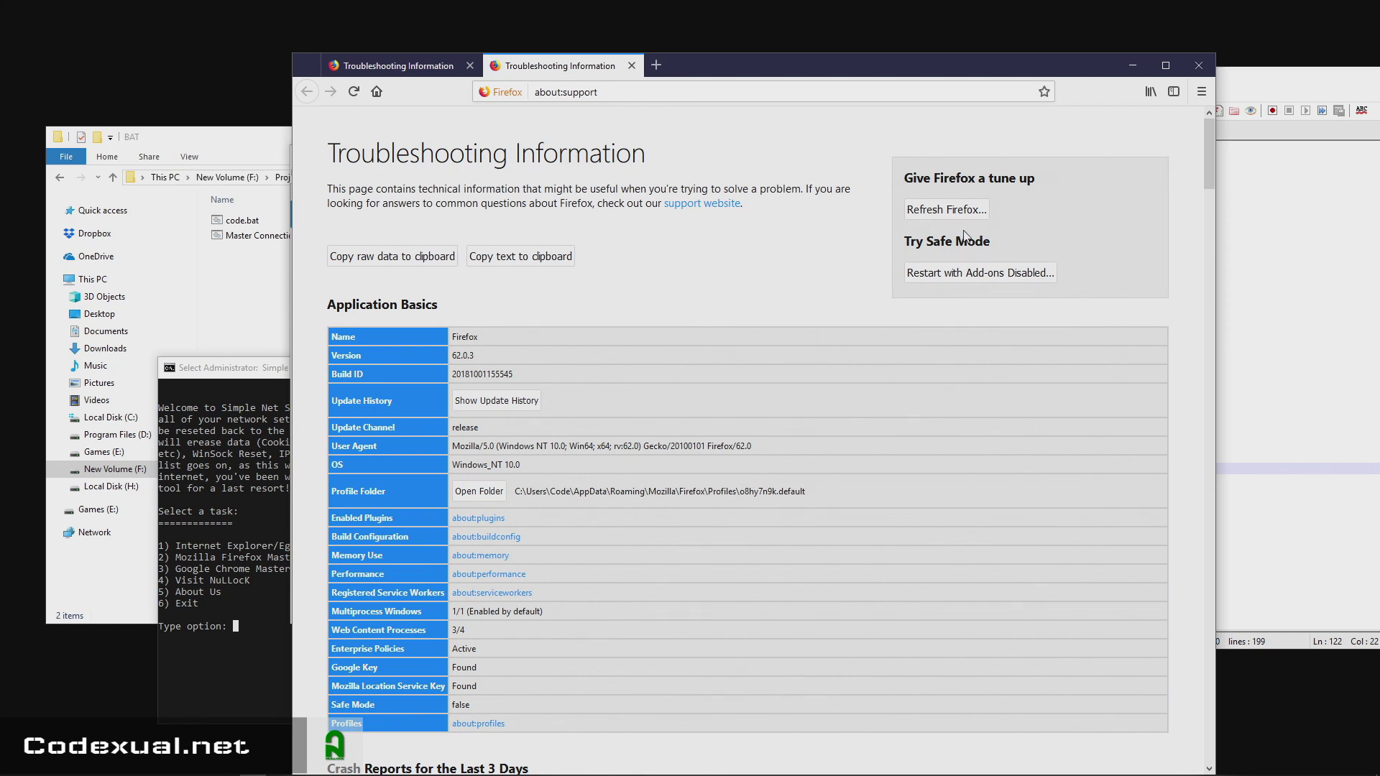
left_click_drag(1068, 73, 1052, 45)
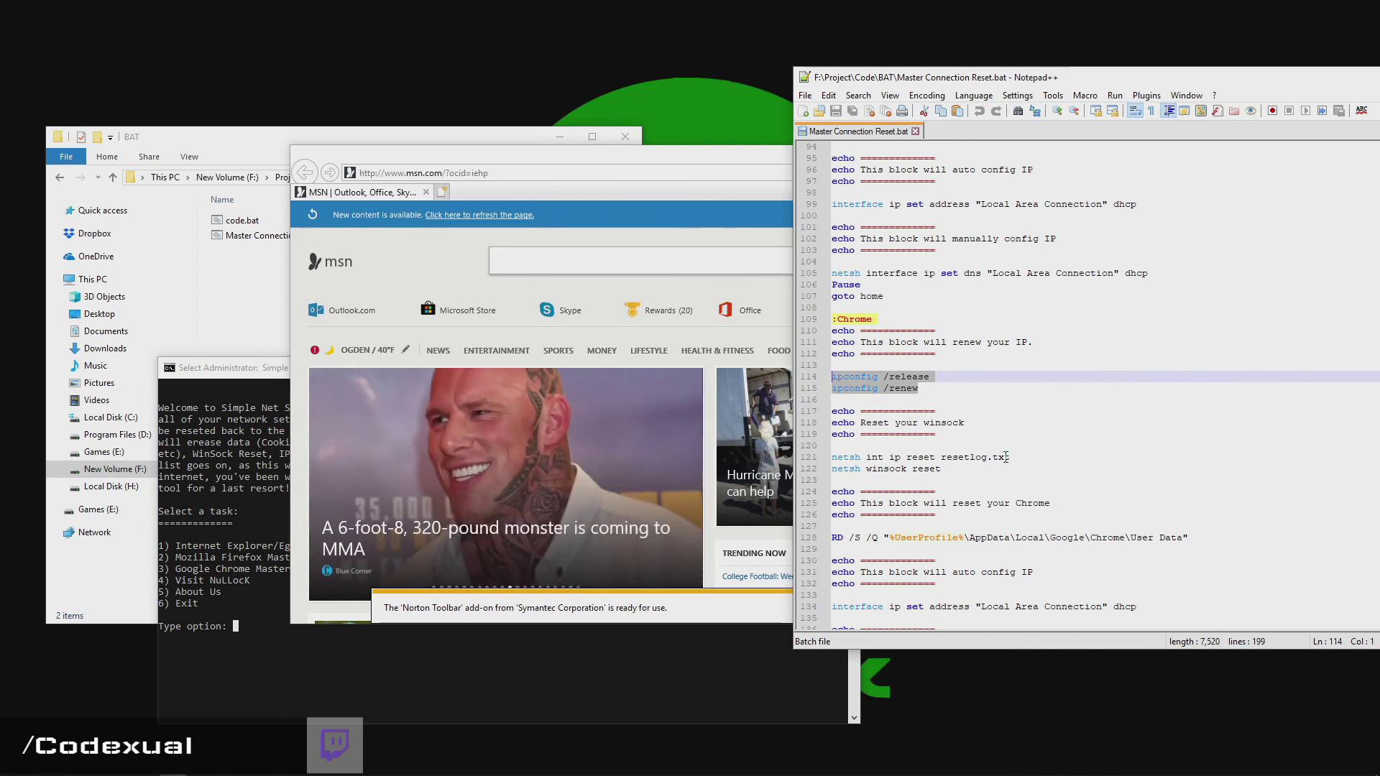
left_click_drag(830, 480, 830, 453)
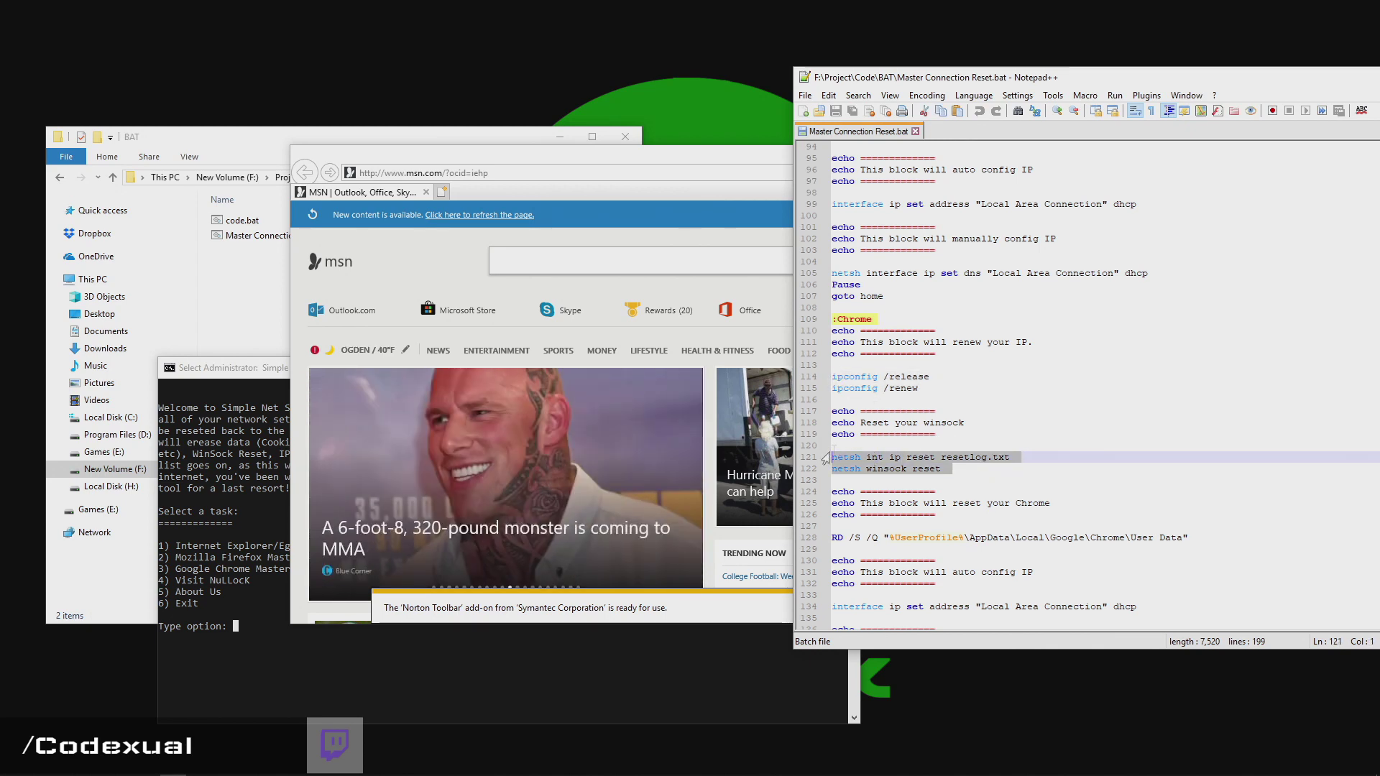
left_click(995, 377)
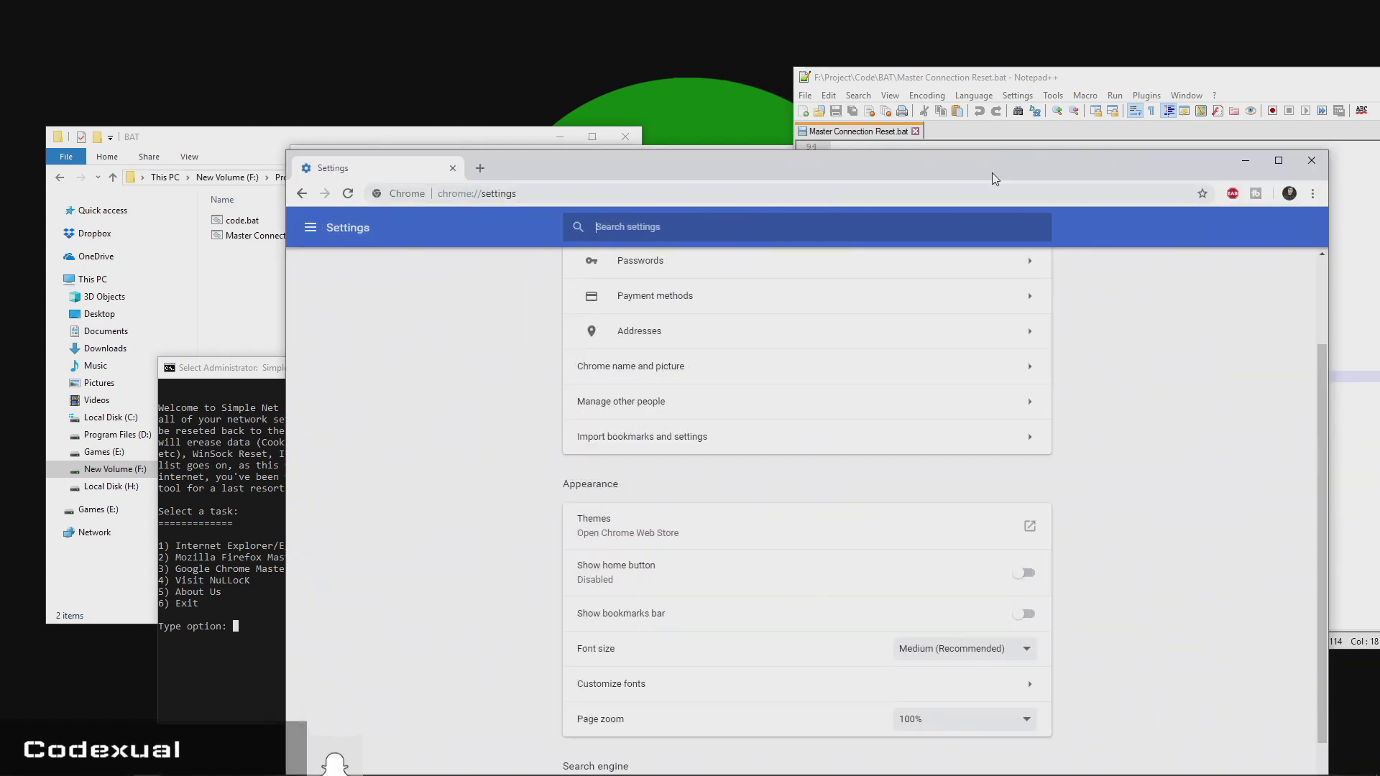
left_click_drag(992, 172, 937, 71)
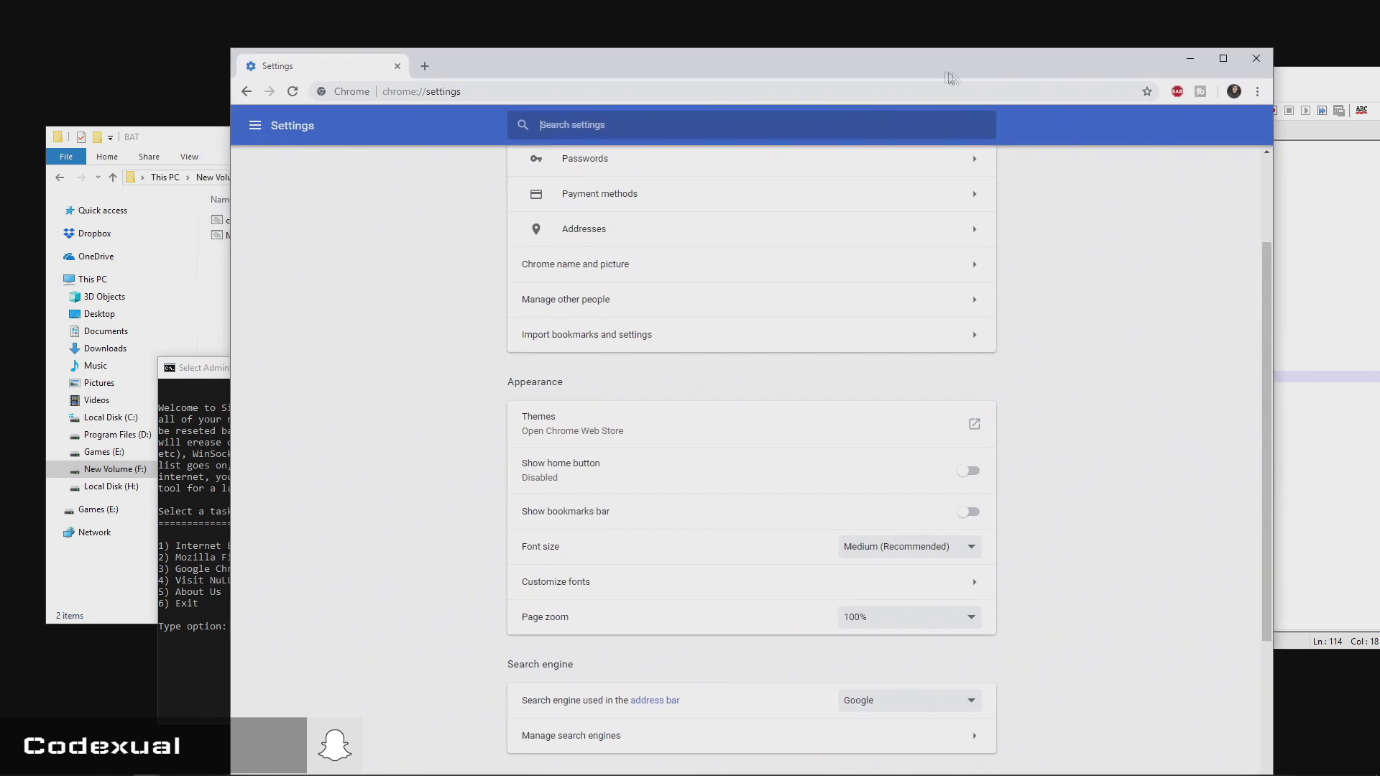
left_click(1262, 96)
left_click(992, 384)
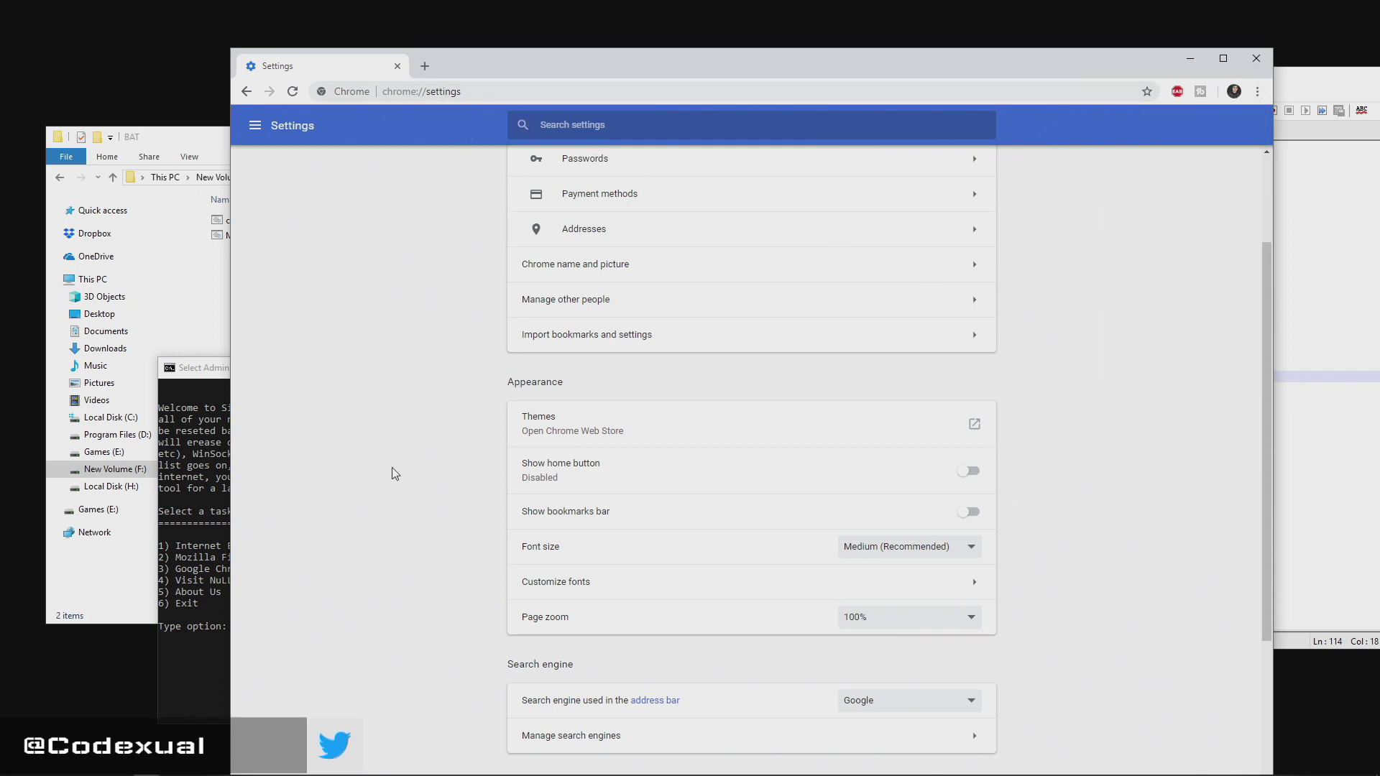
scroll(395, 474, "down", 4)
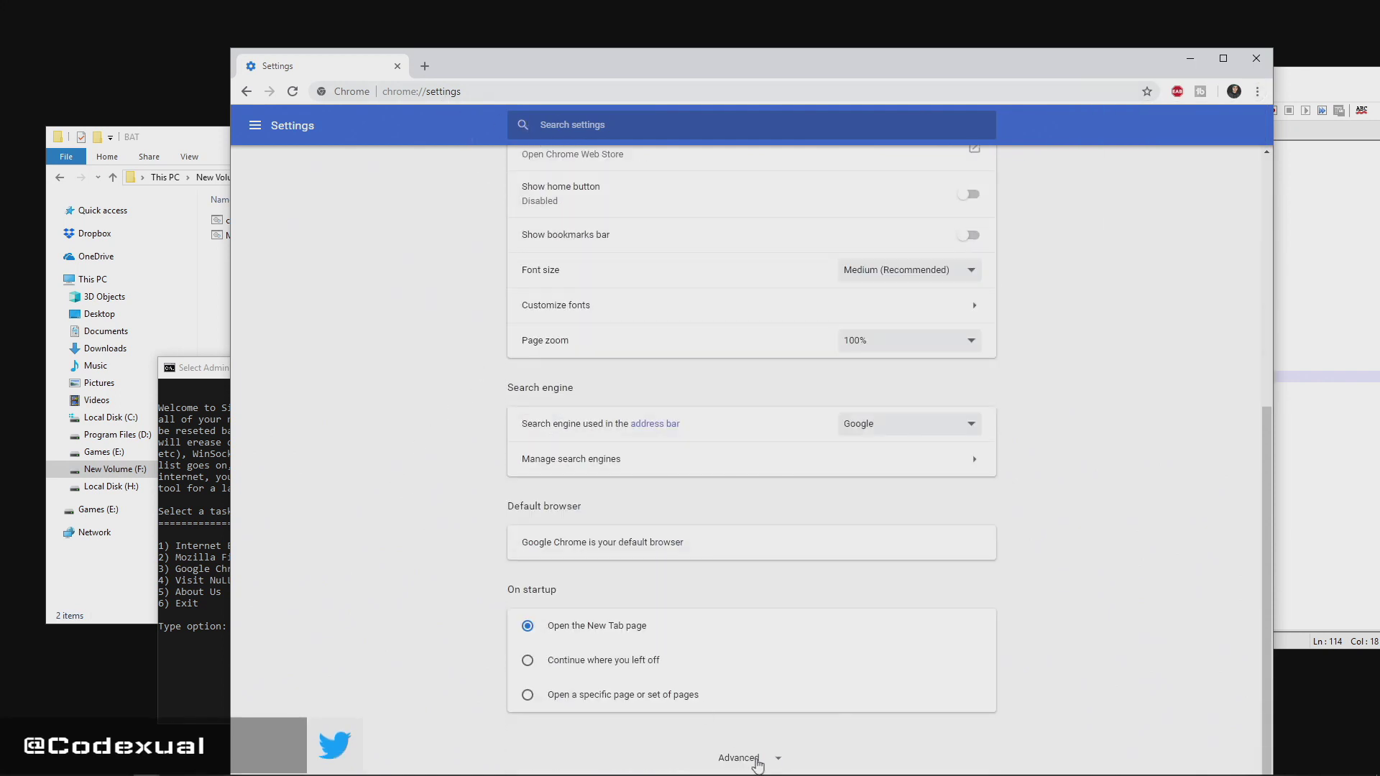
left_click(772, 758)
scroll(726, 597, "down", 15)
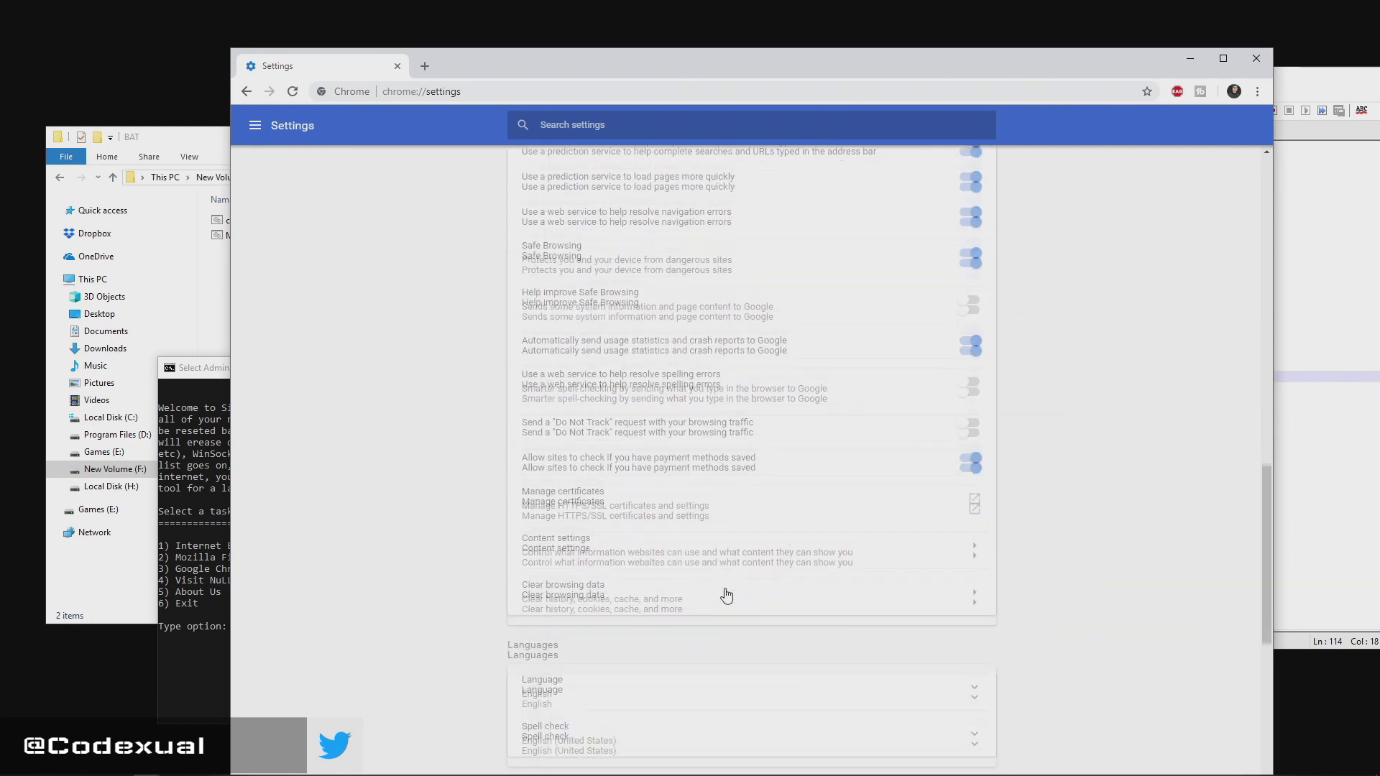
scroll(727, 598, "down", 1)
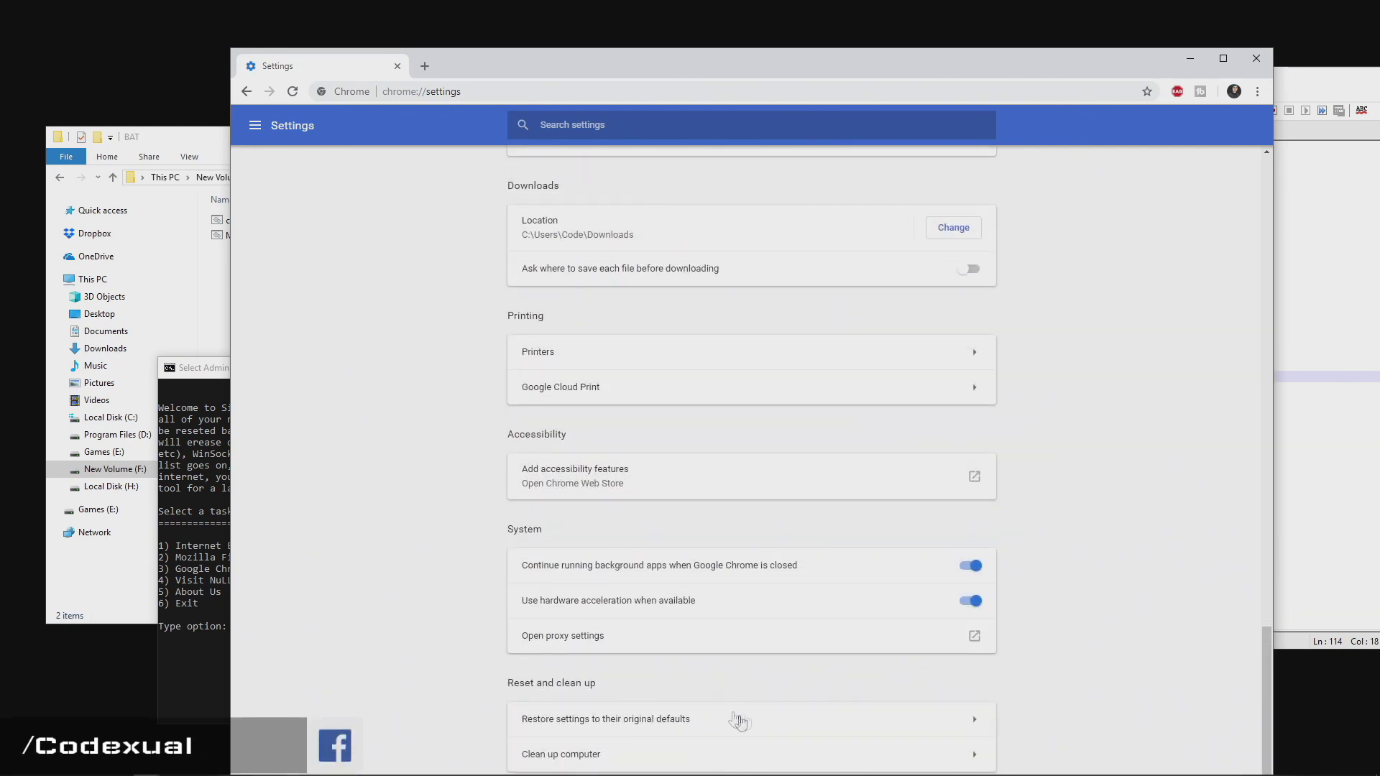
key("alt+F4")
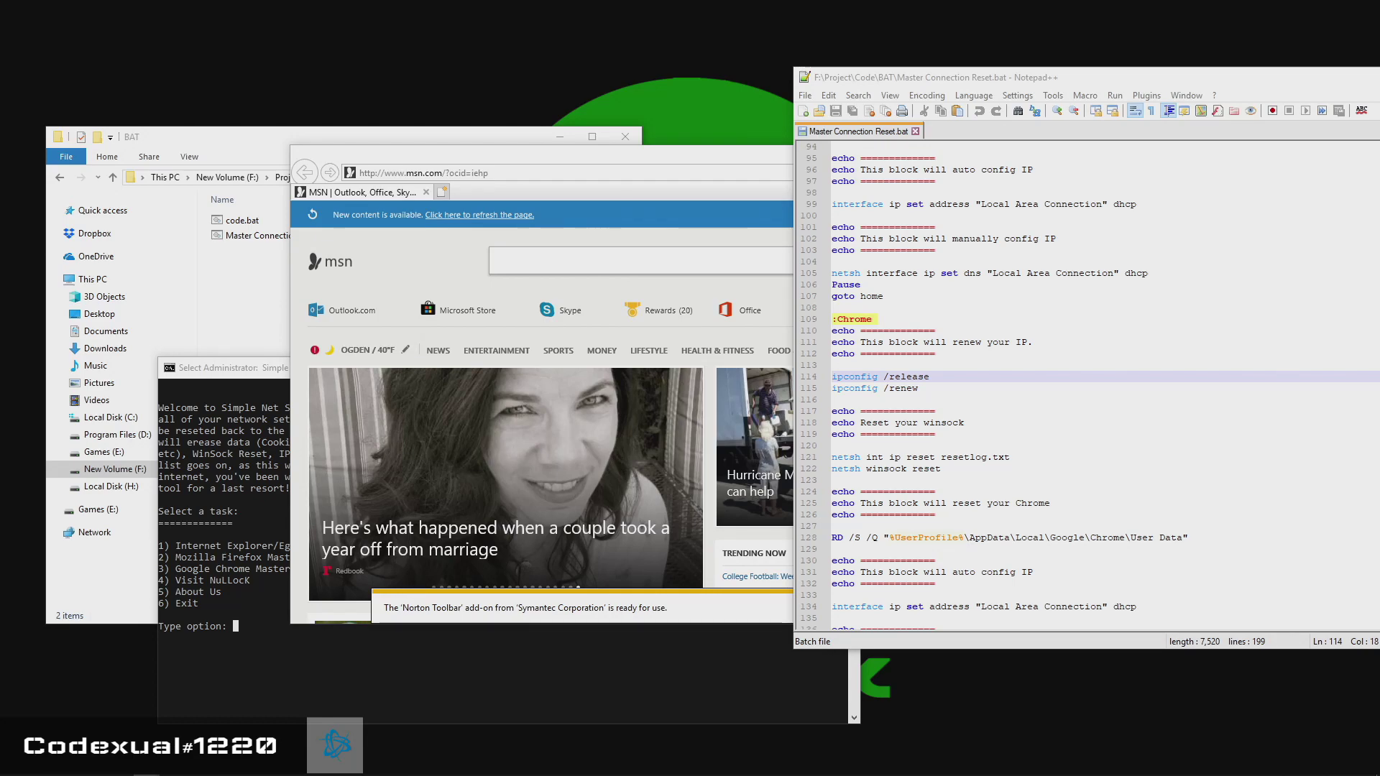
left_click_drag(1379, 151, 735, 38)
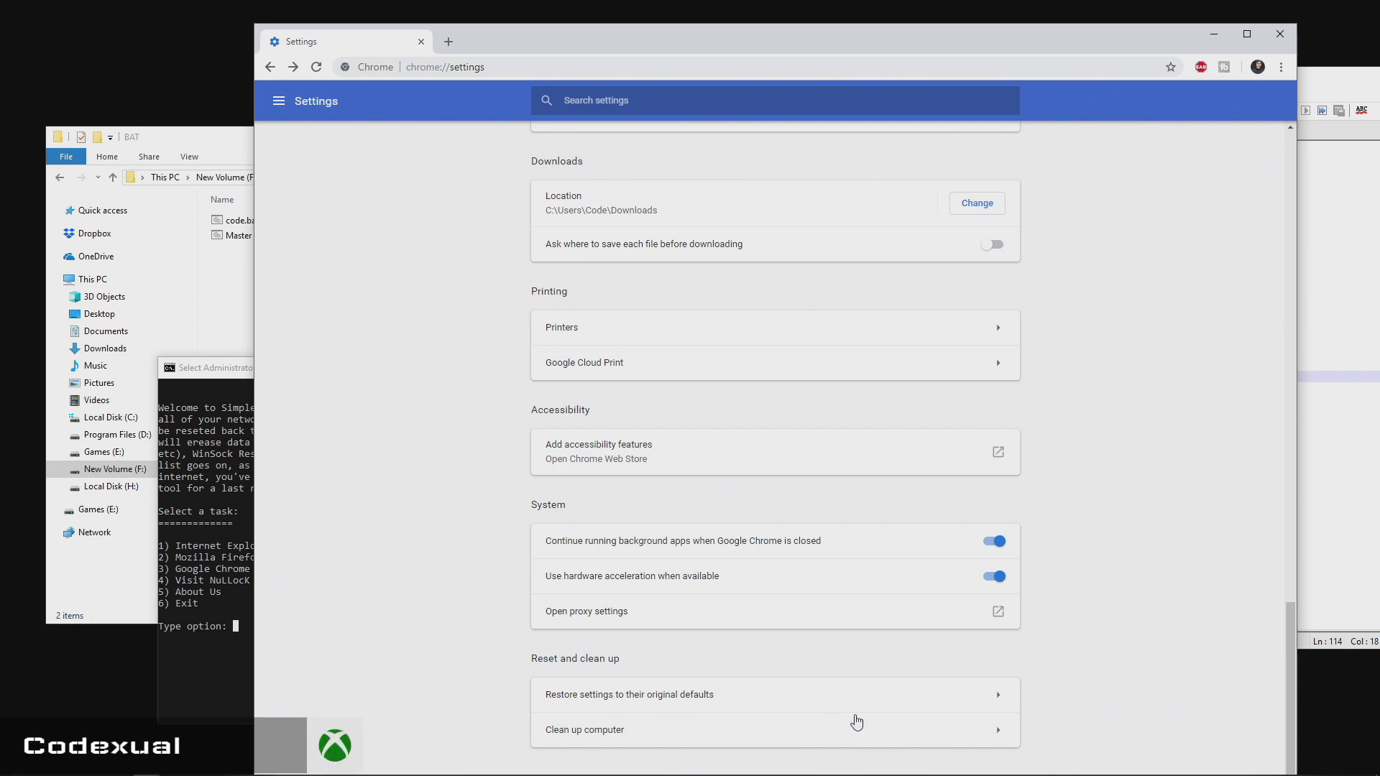
left_click(878, 710)
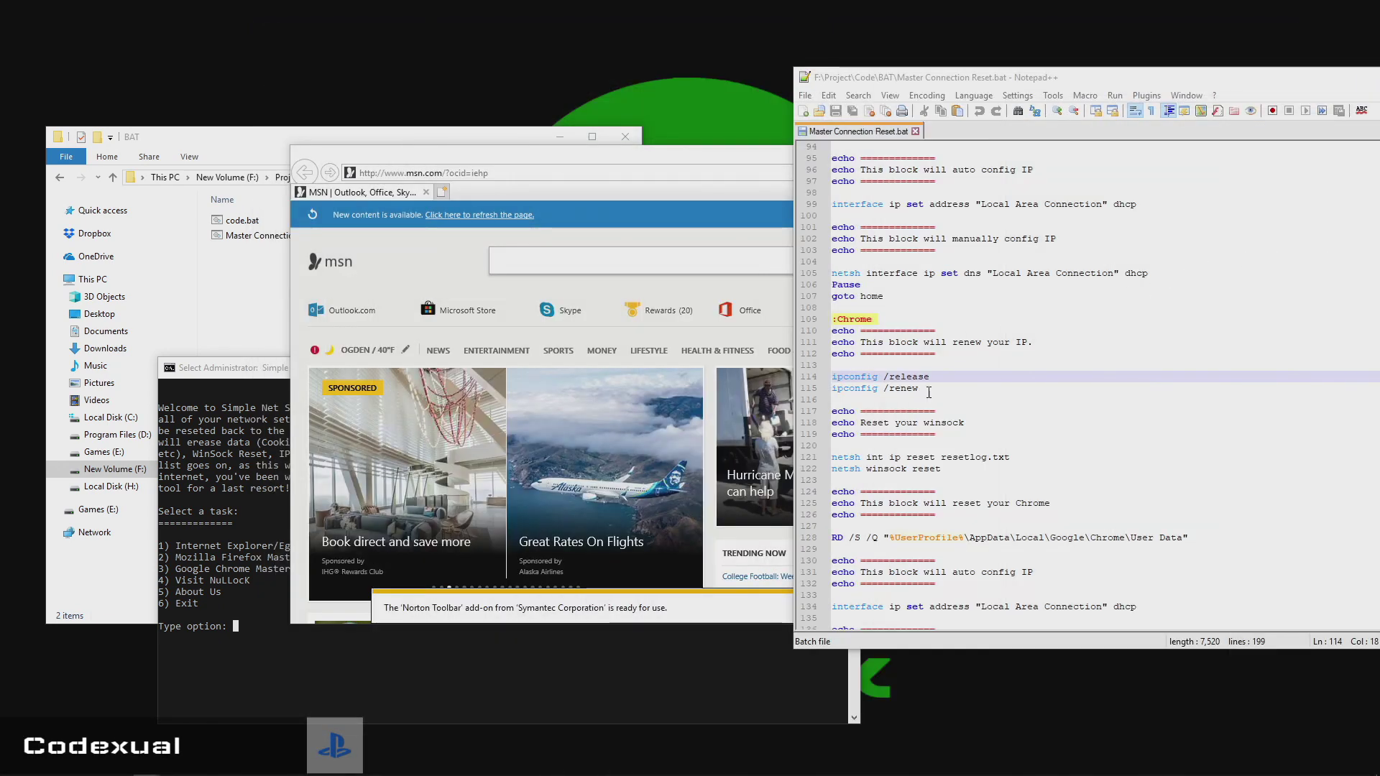
left_click_drag(918, 388, 945, 374)
left_click(866, 377)
left_click(850, 389)
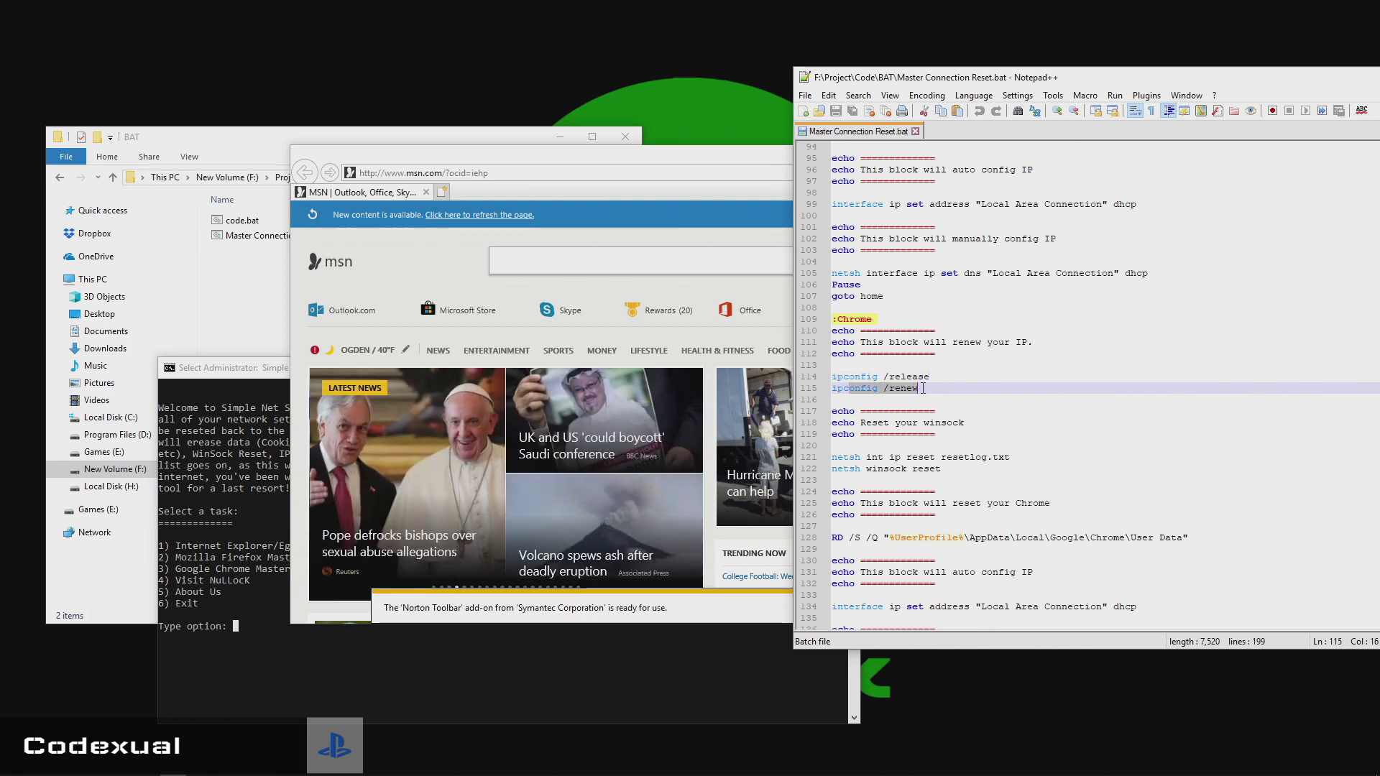
left_click(877, 469)
mouse_move(841, 461)
left_mouse_down()
mouse_move(966, 459)
mouse_move(841, 469)
mouse_move(949, 476)
mouse_move(819, 457)
left_mouse_up()
left_click(919, 423)
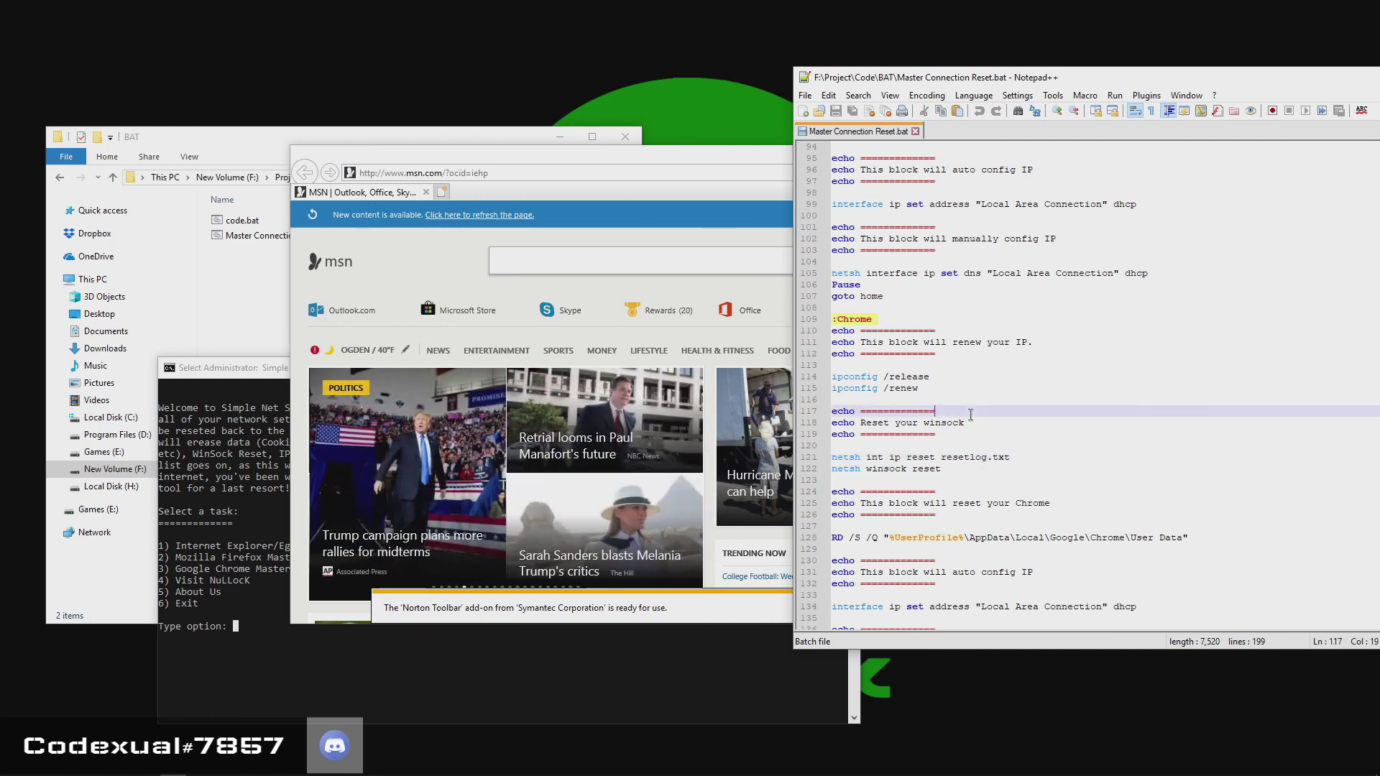
left_click_drag(934, 377, 828, 376)
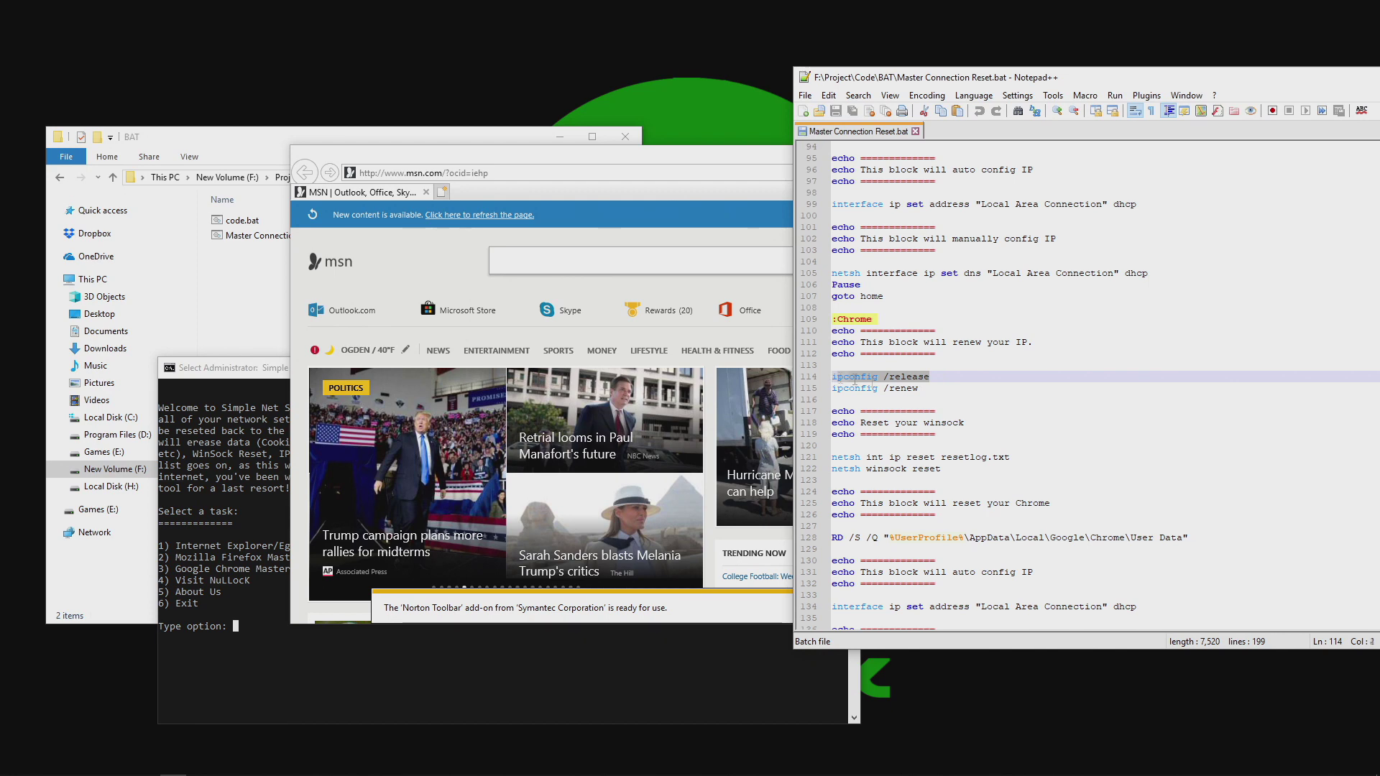
left_click_drag(918, 388, 836, 378)
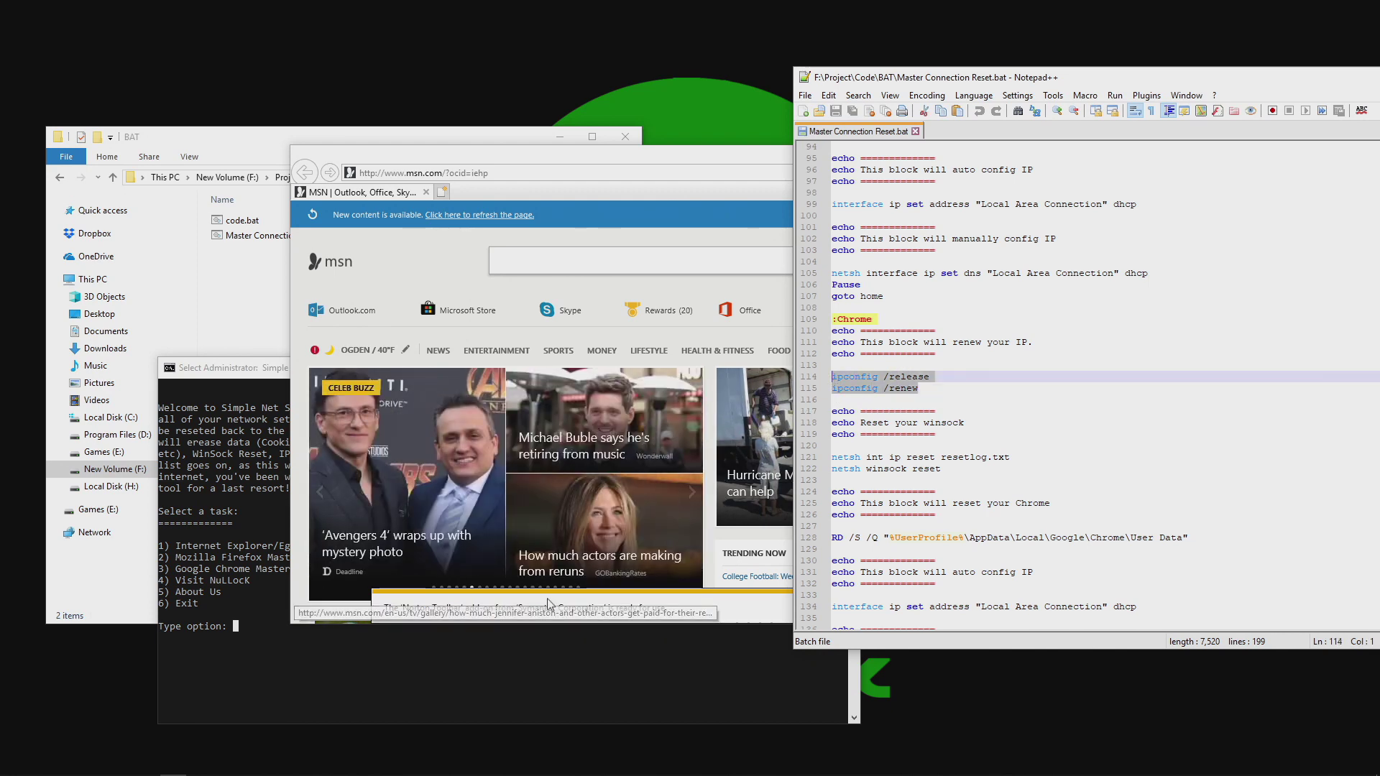
left_click_drag(1195, 468, 1027, 458)
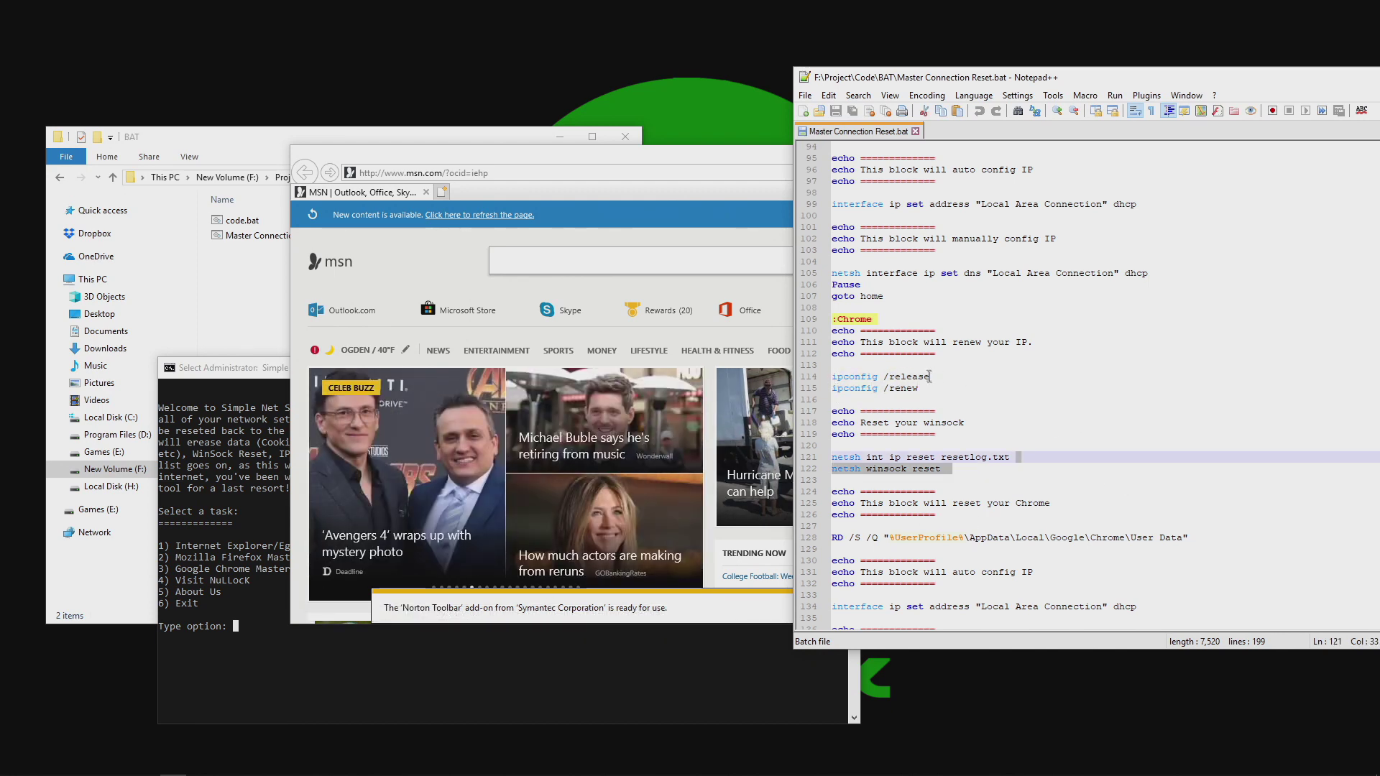
left_click_drag(920, 388, 824, 383)
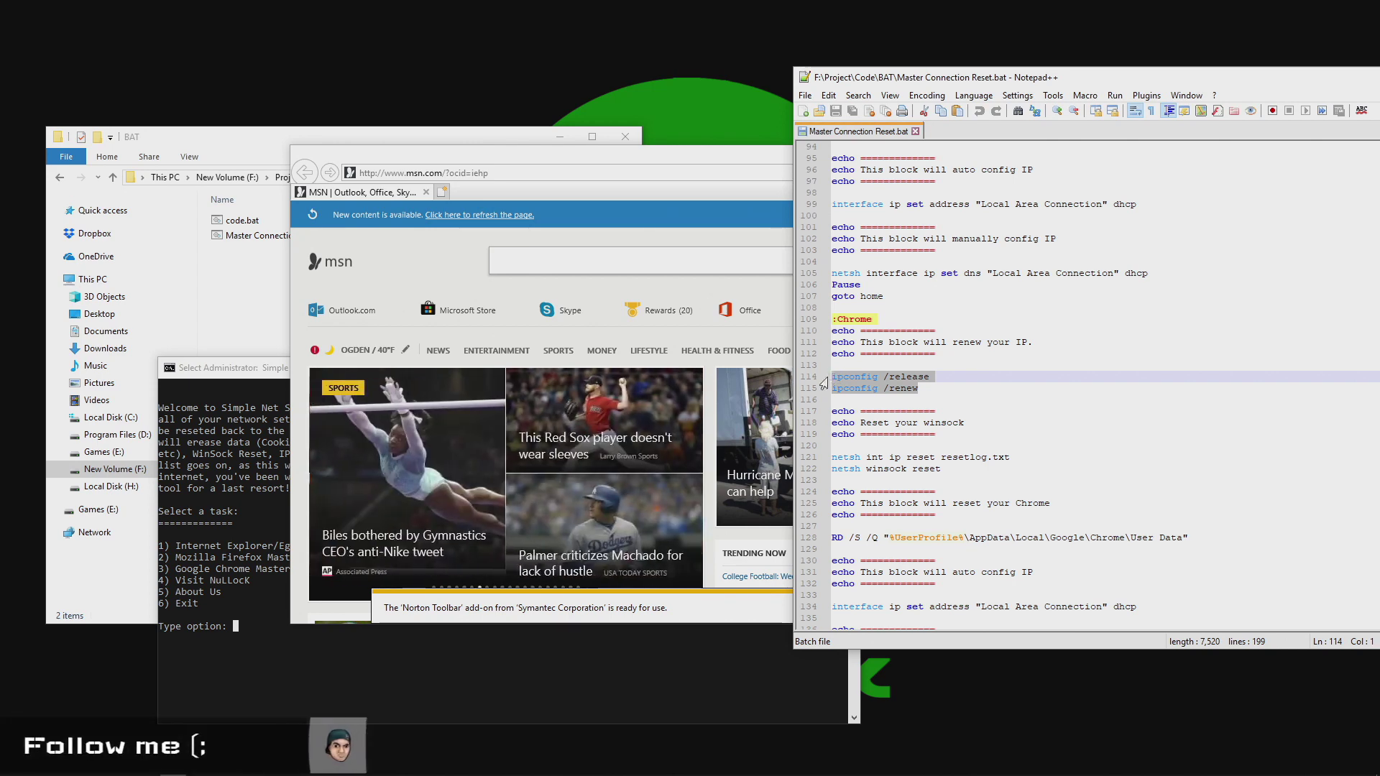
left_click_drag(932, 377, 809, 376)
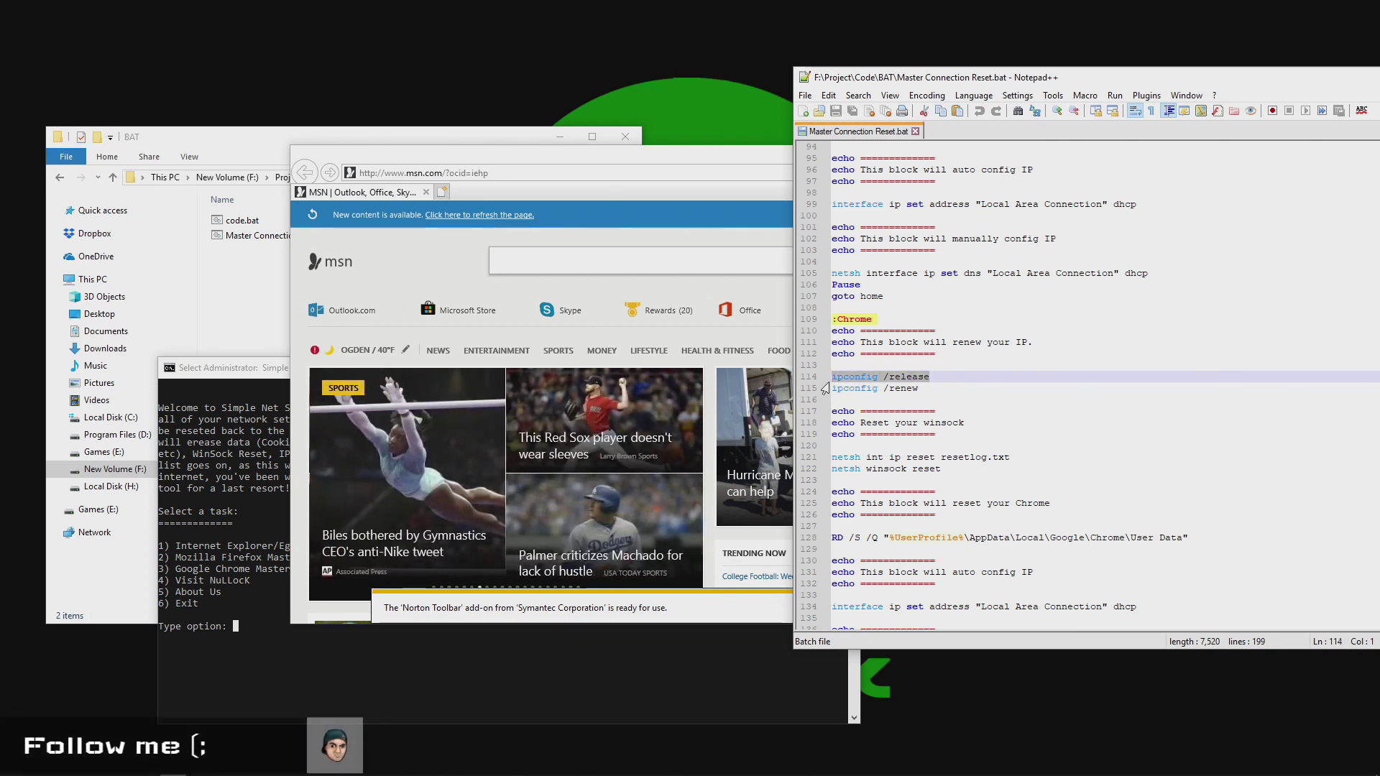
left_click_drag(919, 388, 827, 390)
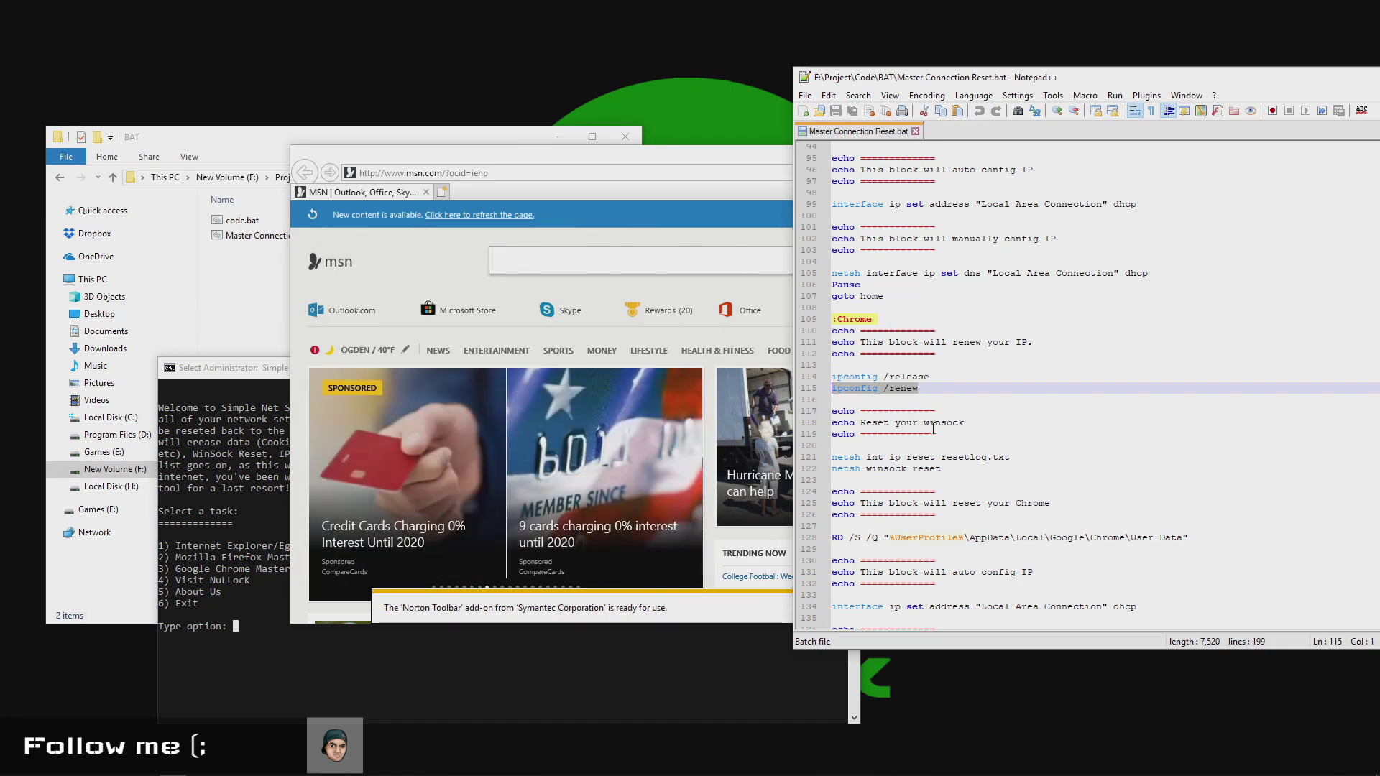
left_click_drag(930, 377, 818, 380)
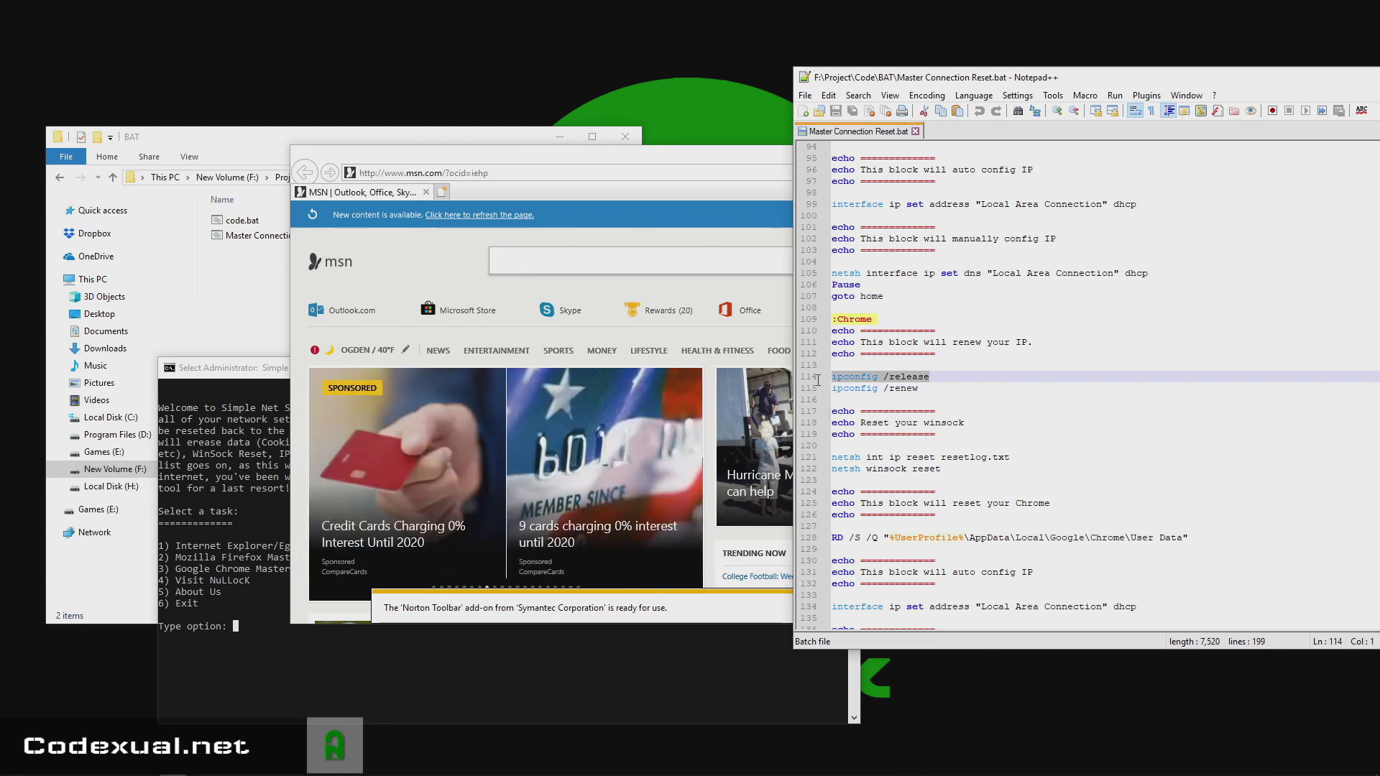
left_click(723, 650)
key("super")
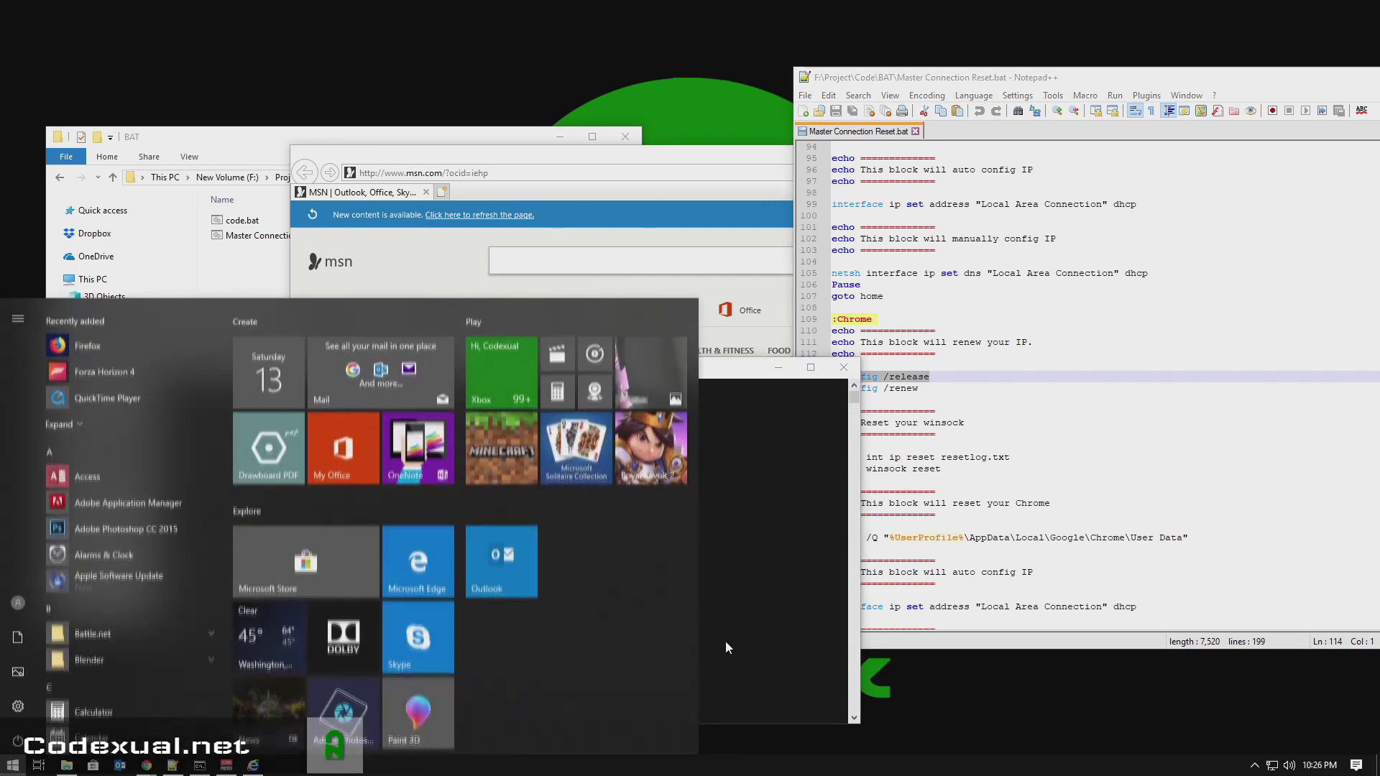
type("cmd")
key("Return")
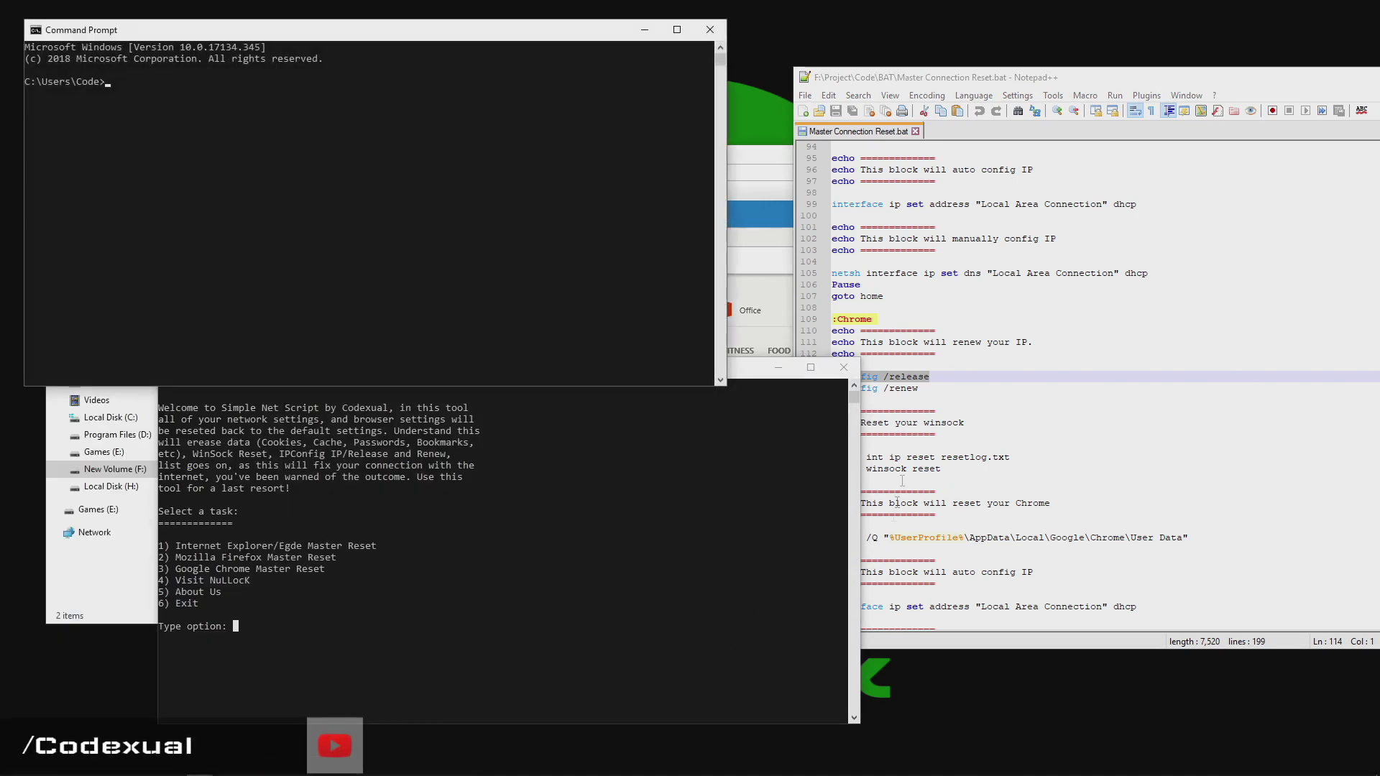
left_click(934, 411)
left_click_drag(930, 377, 769, 371)
key("ctrl+c")
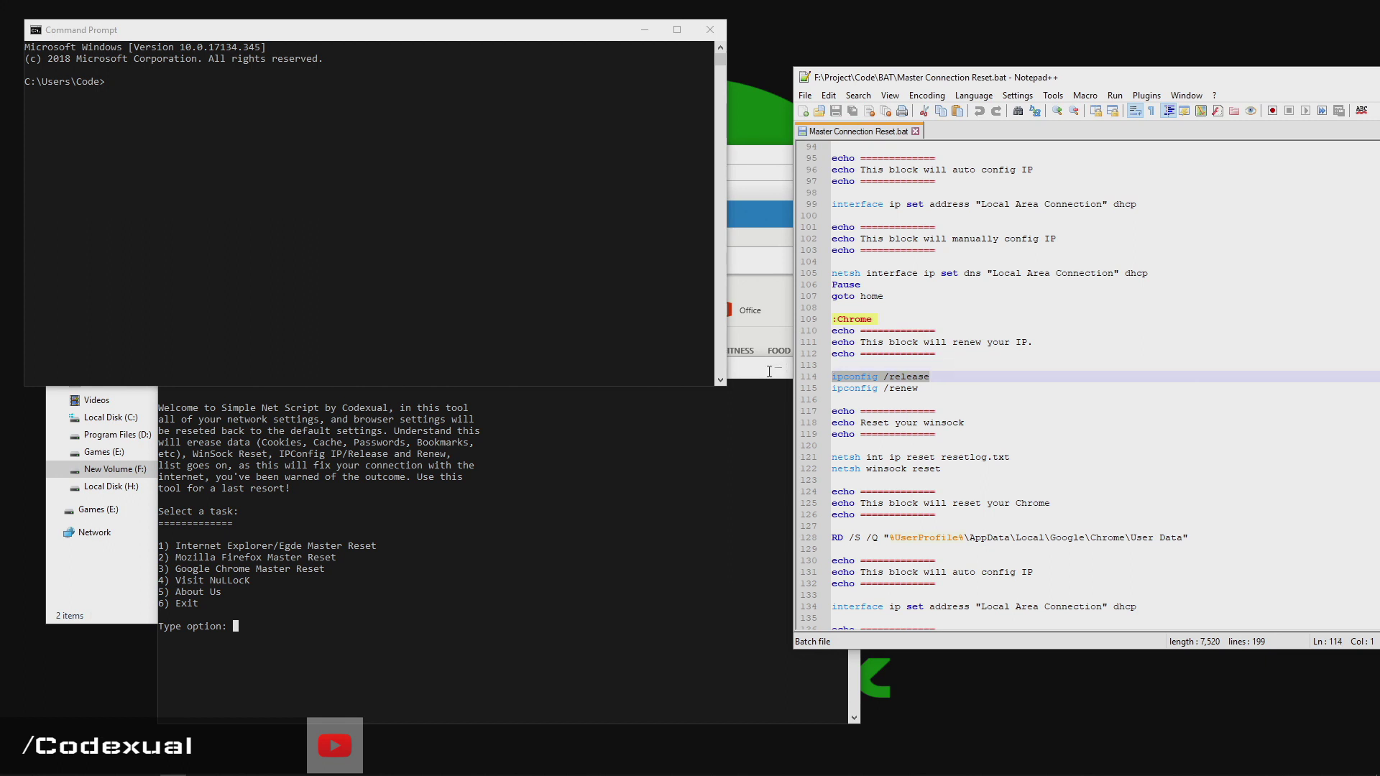
left_click(345, 140)
key("ctrl+v")
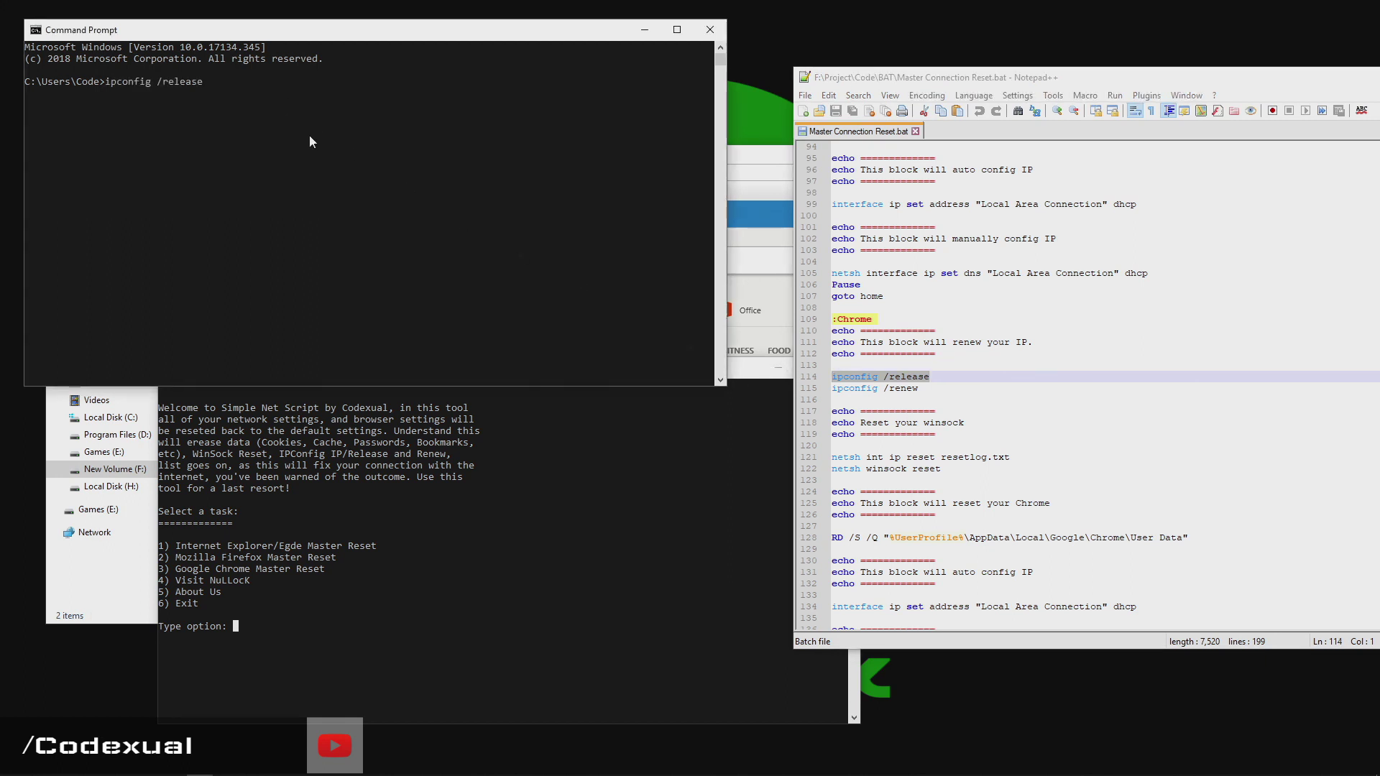
key("BackSpace")
key("BackSpace")
key("BackSpace")
key("BackSpace")
key("BackSpace")
key("BackSpace")
key("BackSpace")
key("BackSpace")
key("BackSpace")
key("BackSpace")
key("BackSpace")
key("BackSpace")
key("BackSpace")
key("BackSpace")
key("BackSpace")
key("BackSpace")
key("BackSpace")
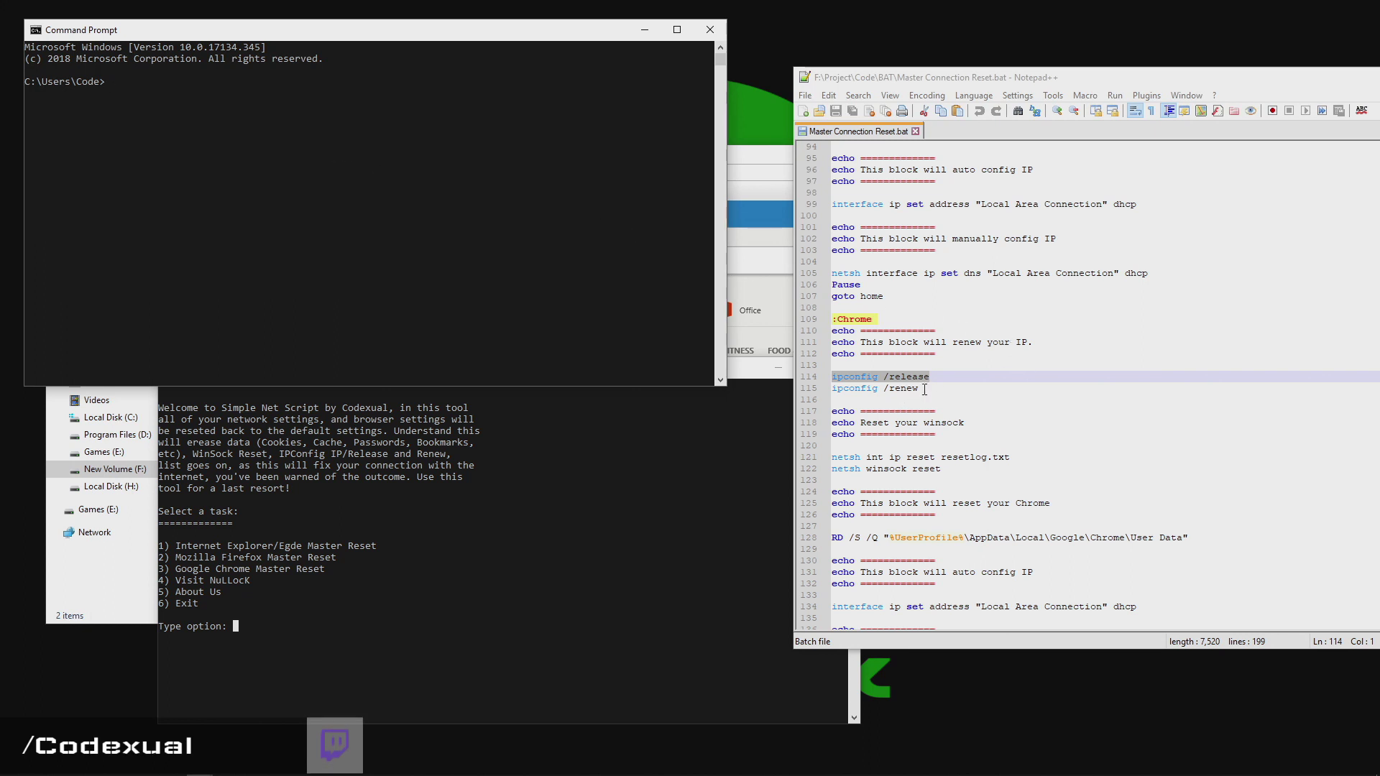
left_click_drag(924, 388, 769, 384)
key("ctrl+c")
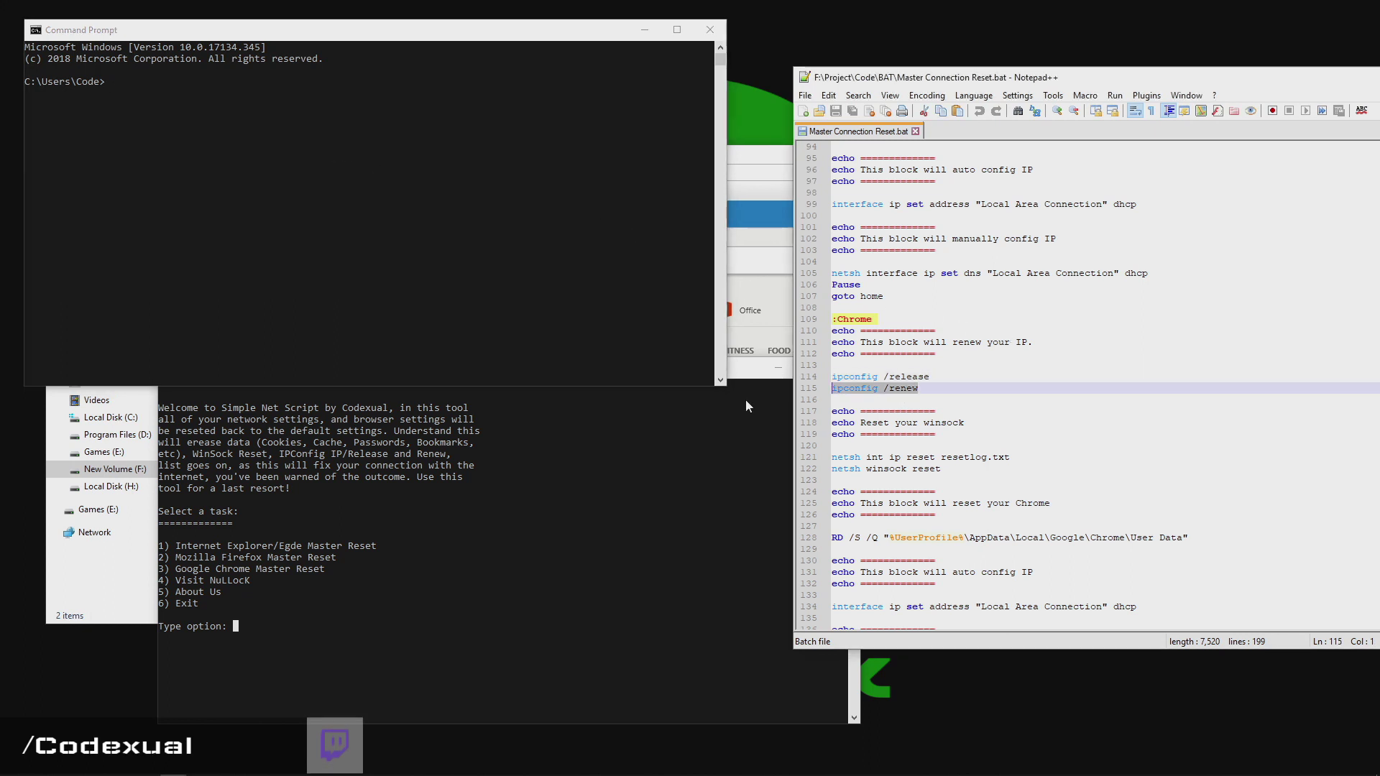
left_click(374, 180)
right_click(293, 154)
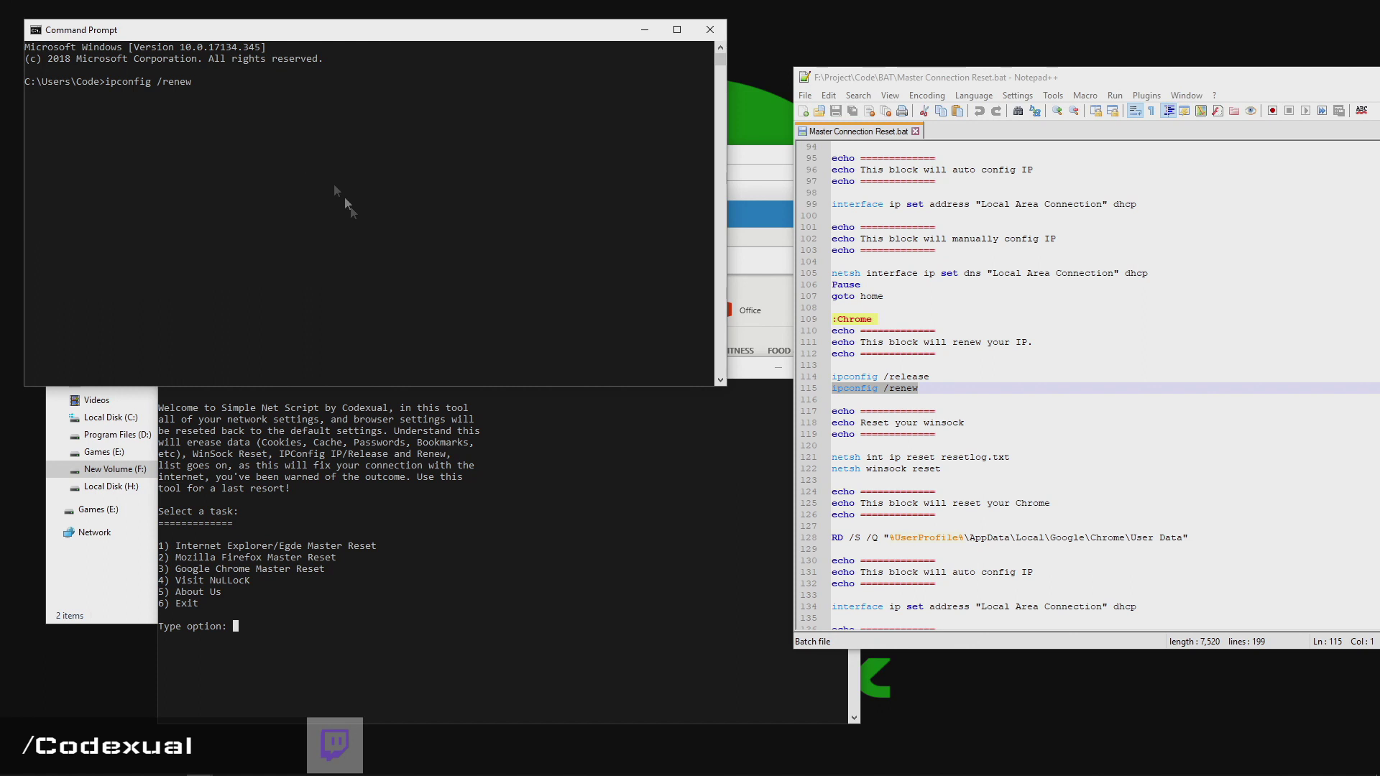
left_click_drag(568, 43, 592, 52)
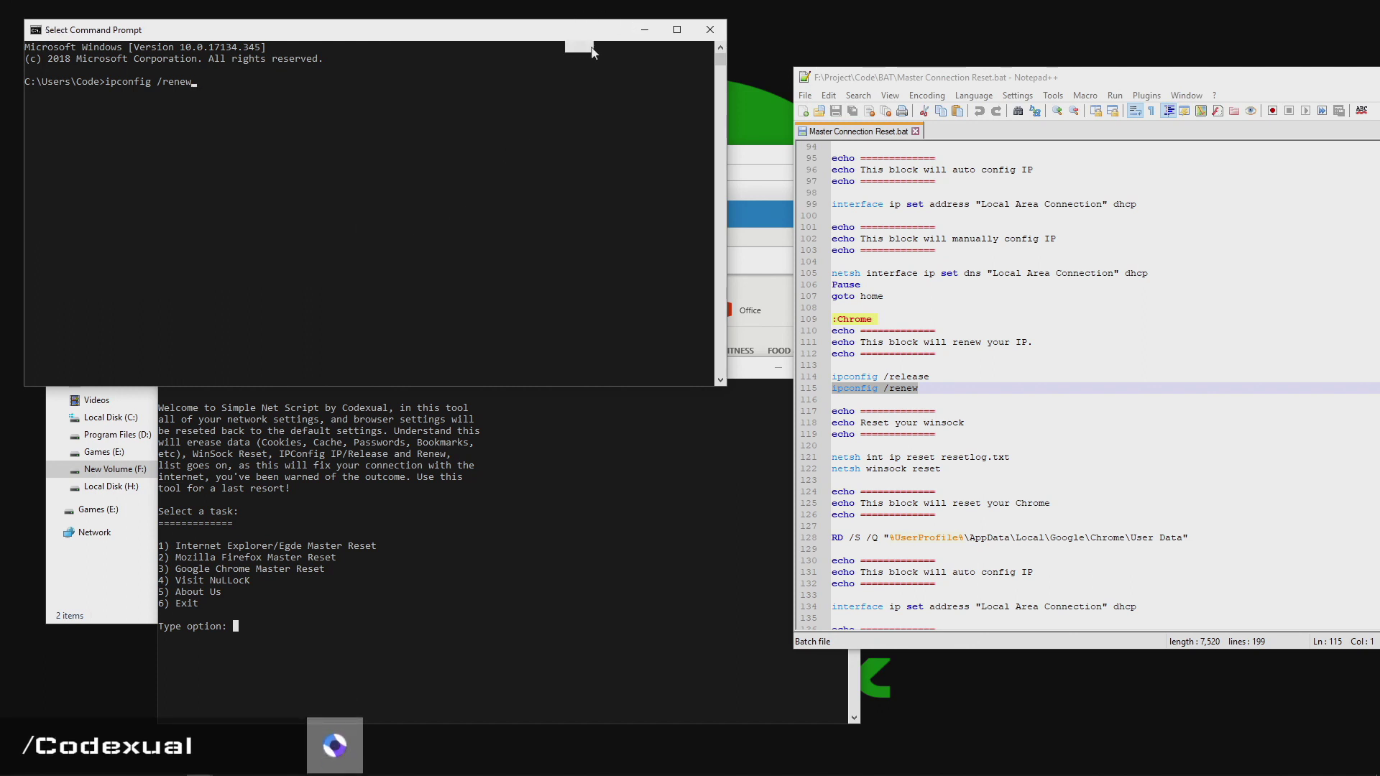
left_click(709, 30)
left_click_drag(628, 381, 569, 371)
Minimize Internet Explorer and move the Simple Net Script console up and left
left_click_drag(608, 160, 600, 136)
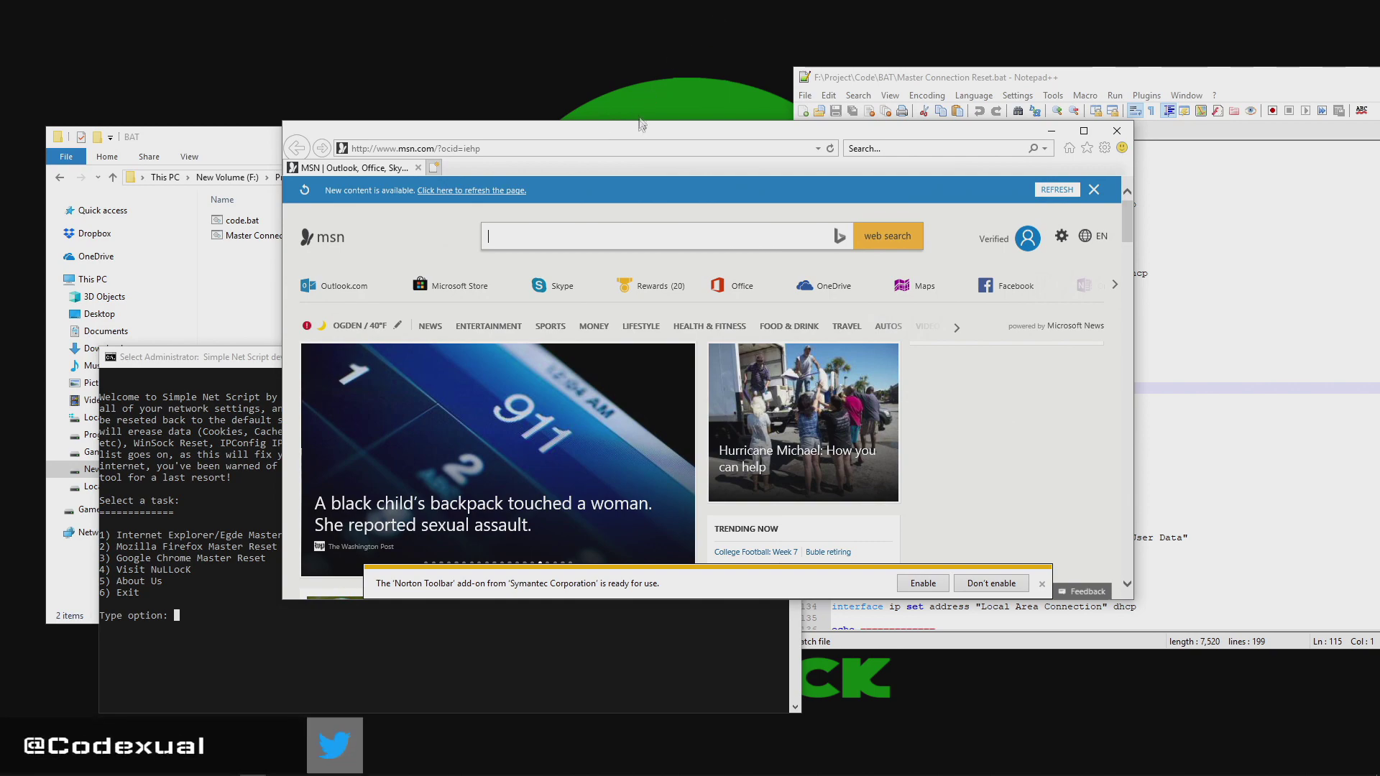
left_click(1051, 131)
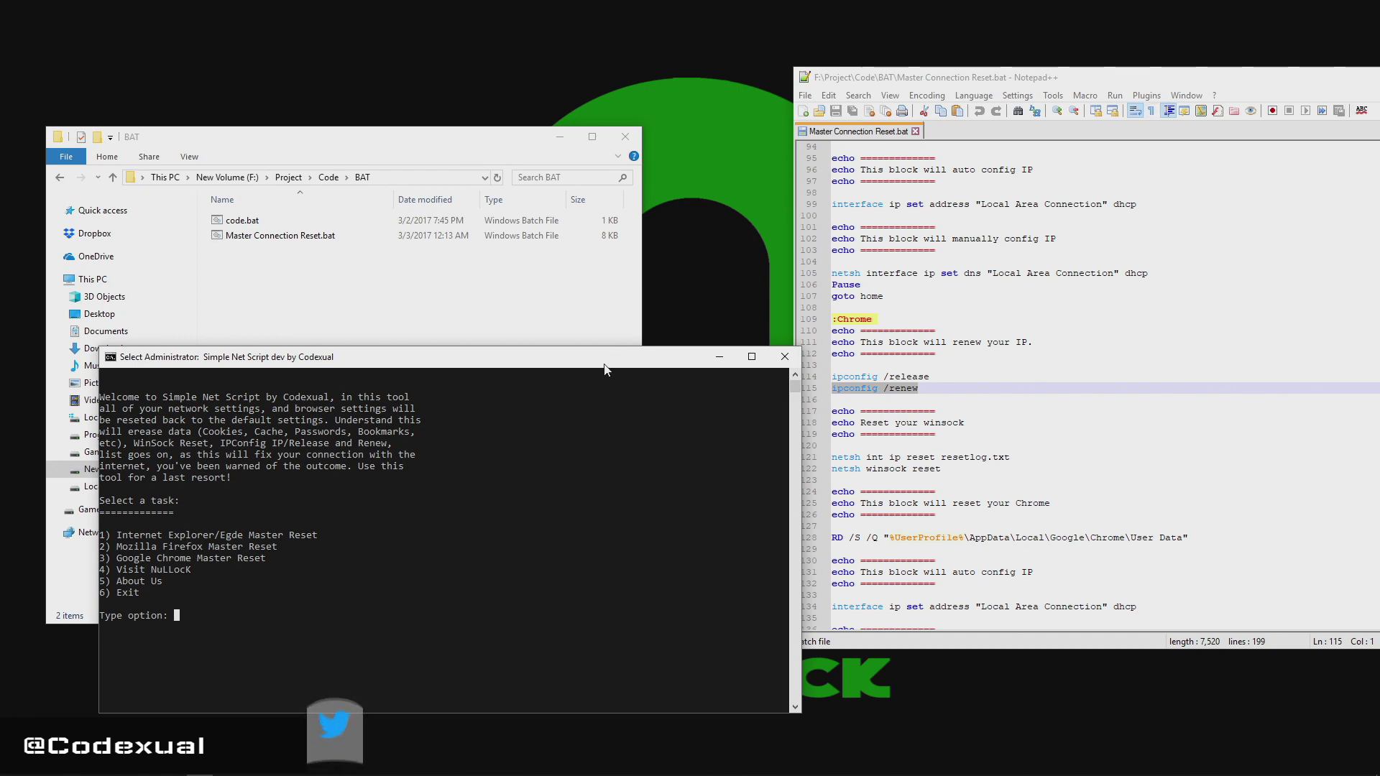
left_click_drag(605, 364, 582, 304)
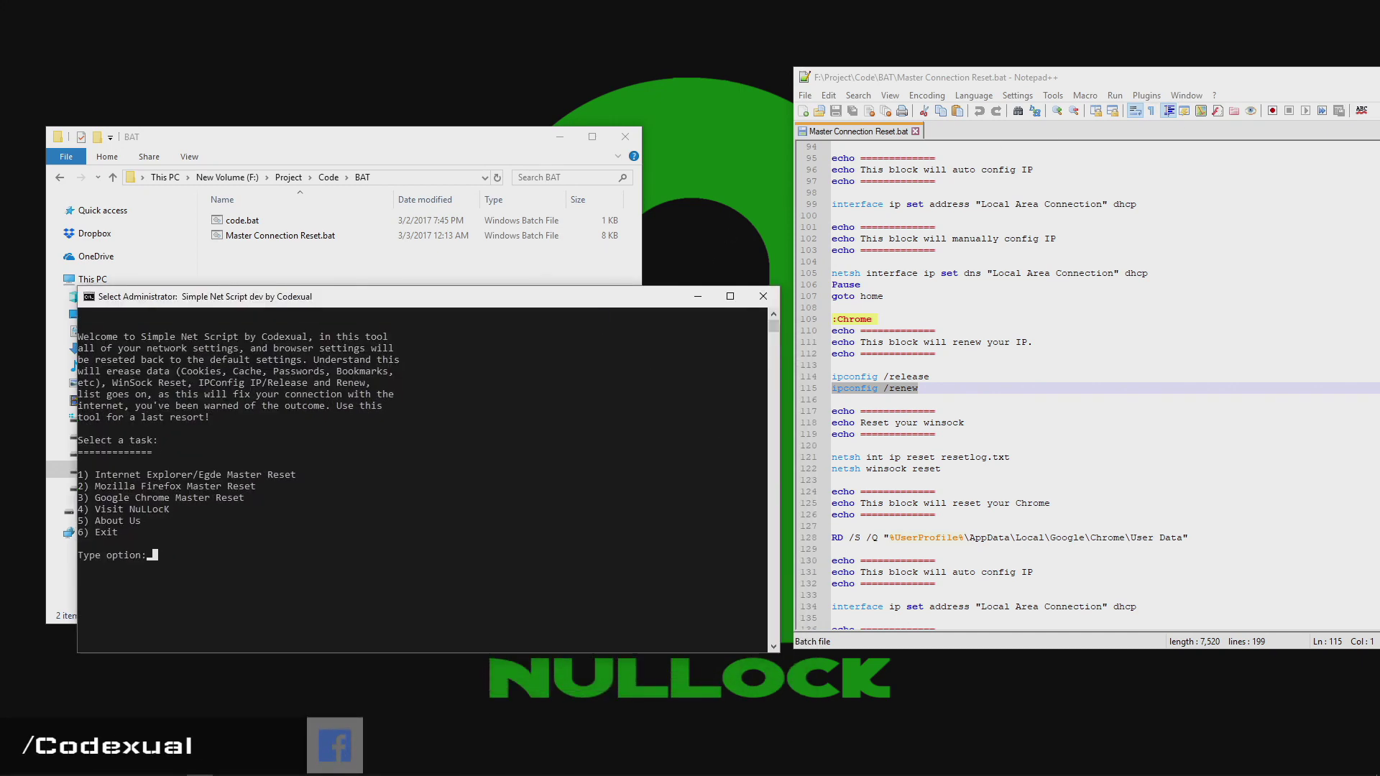
mouse_move(1274, 768)
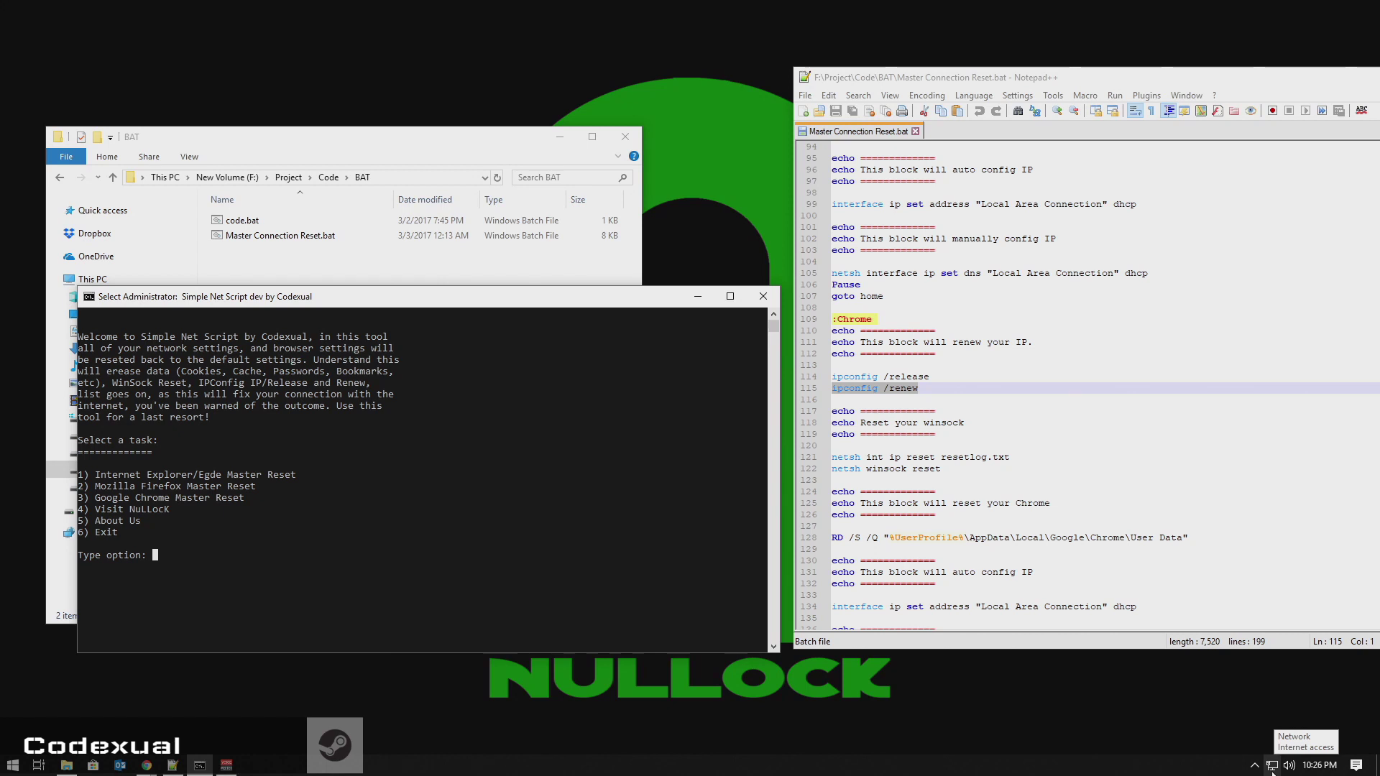
Open Network & Internet settings from the tray icon and list adapters via Change adapter options
right_click(1272, 768)
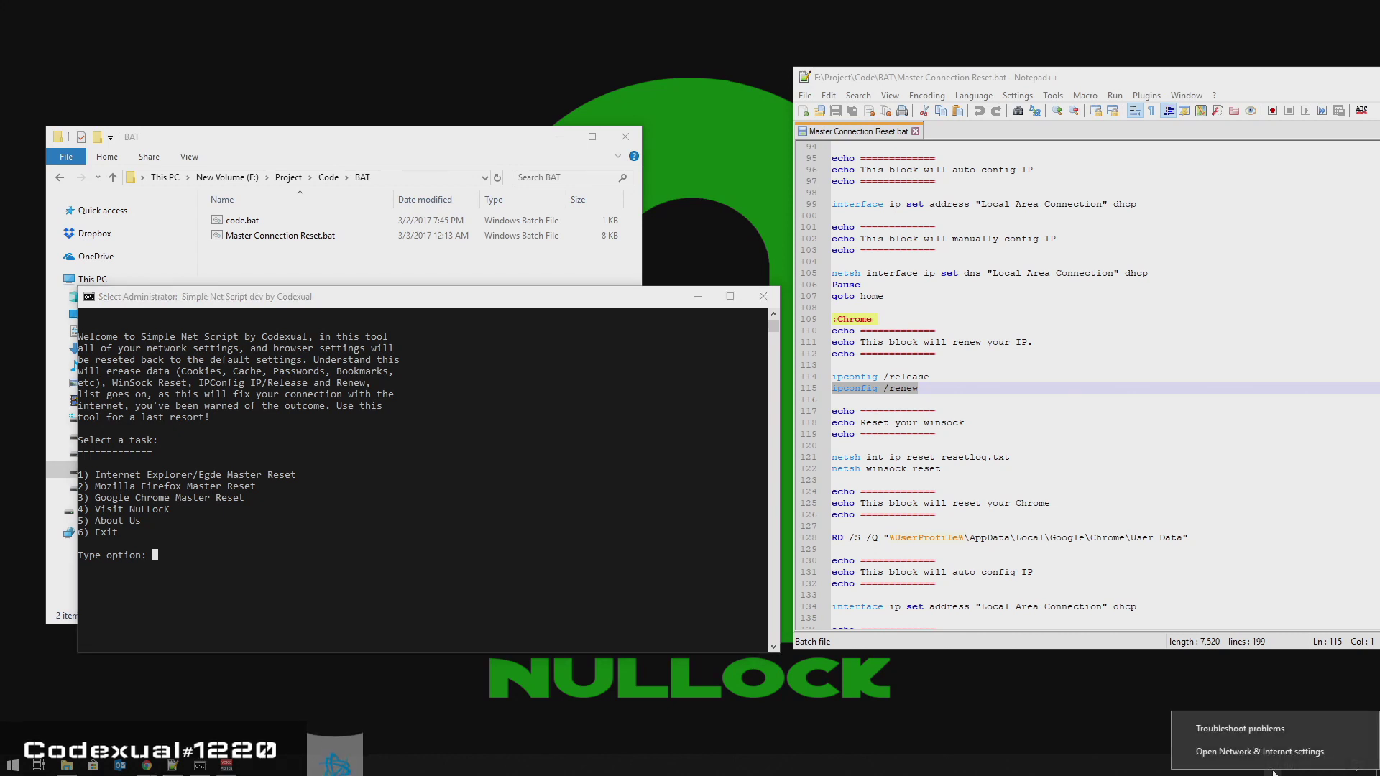
left_click(1227, 755)
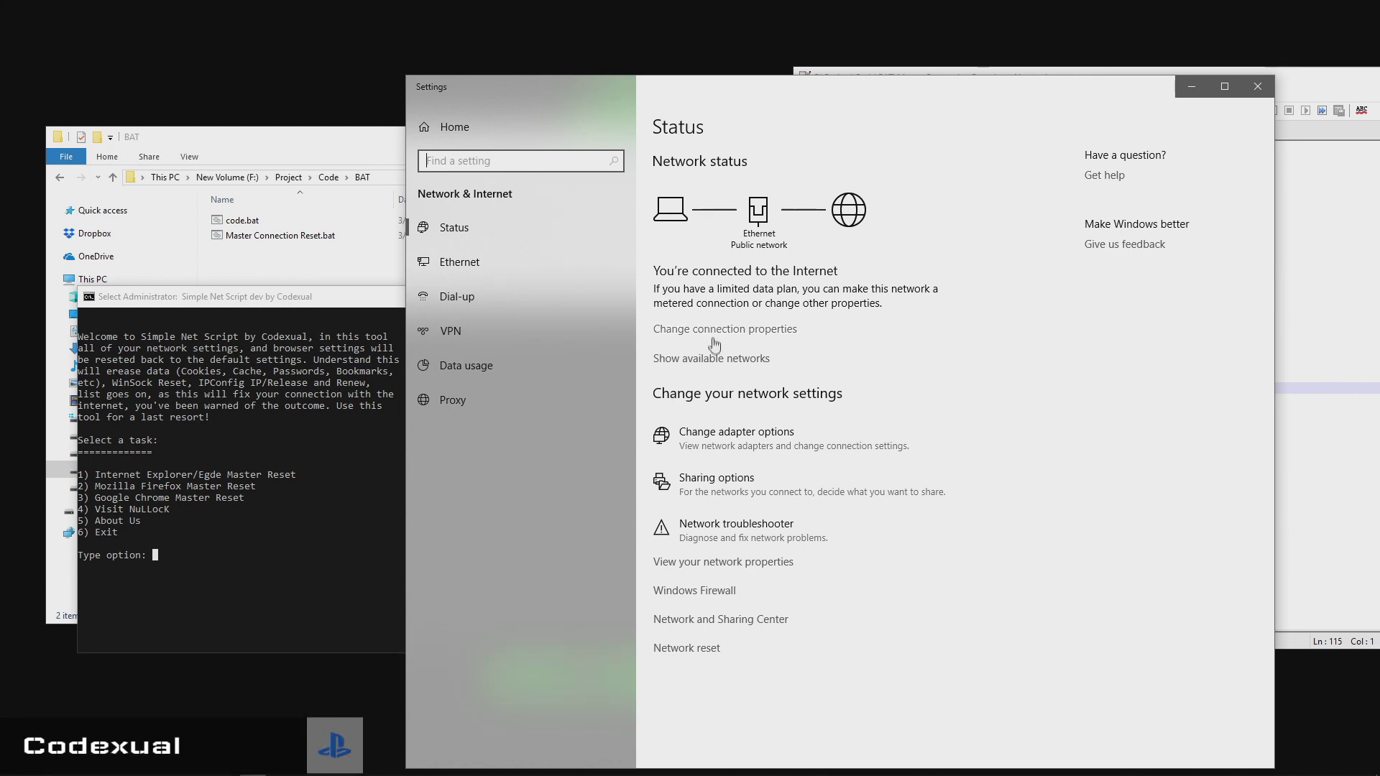
left_click(699, 435)
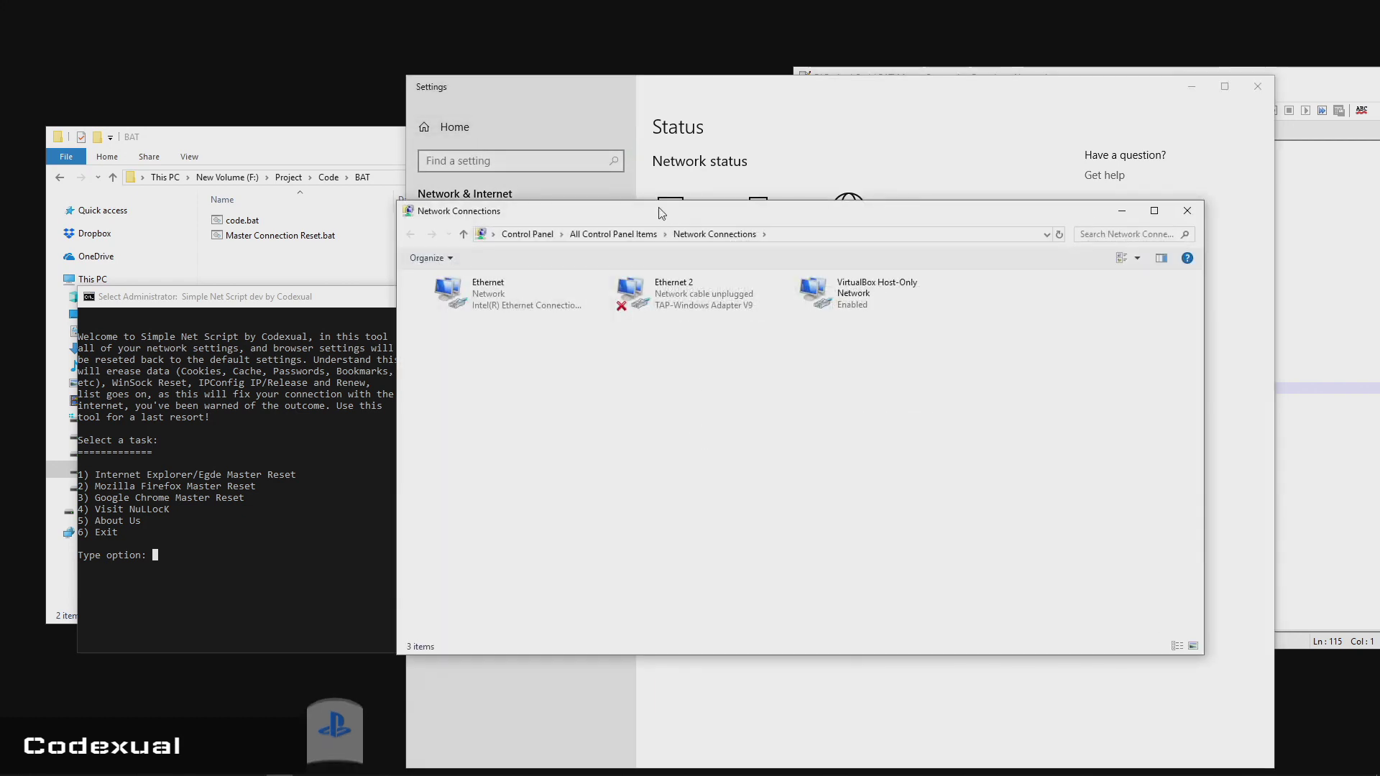
left_click_drag(668, 219, 593, 211)
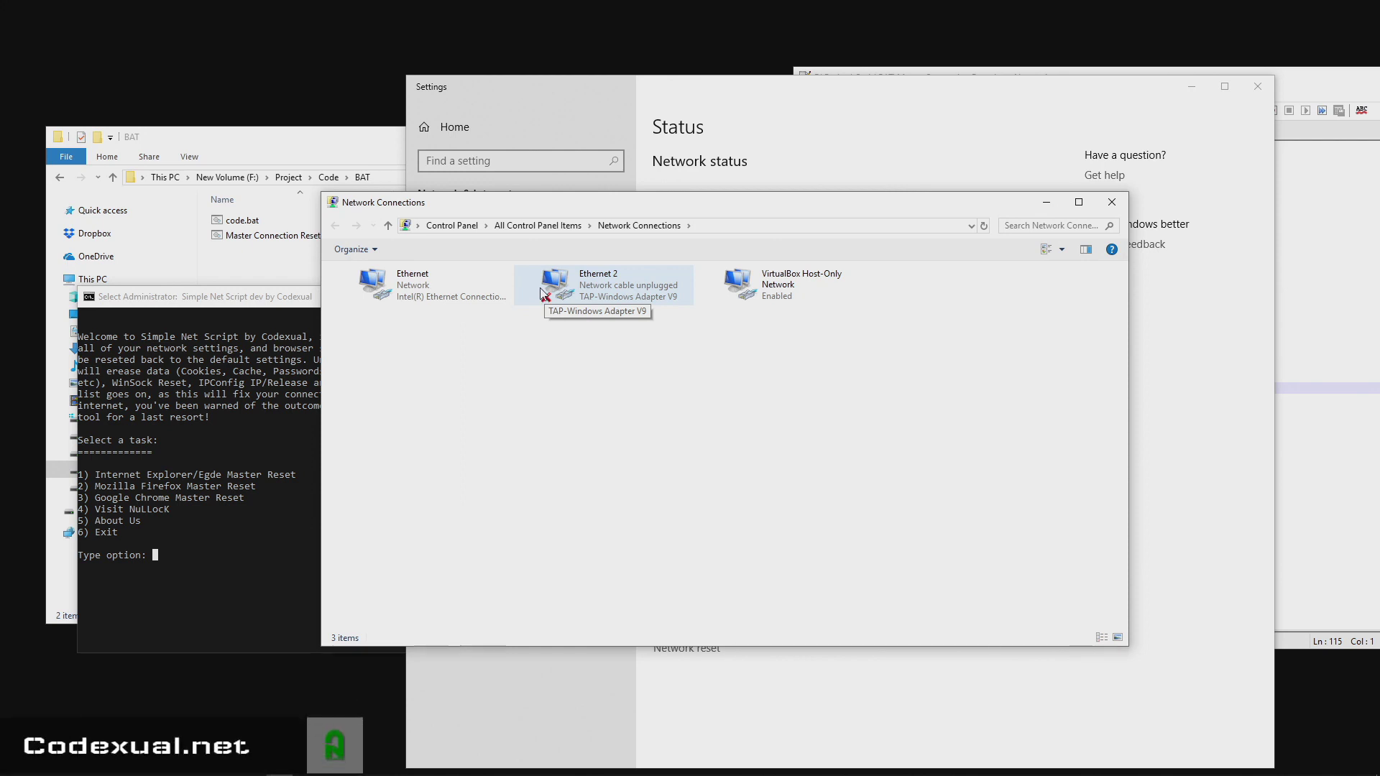
right_click(358, 269)
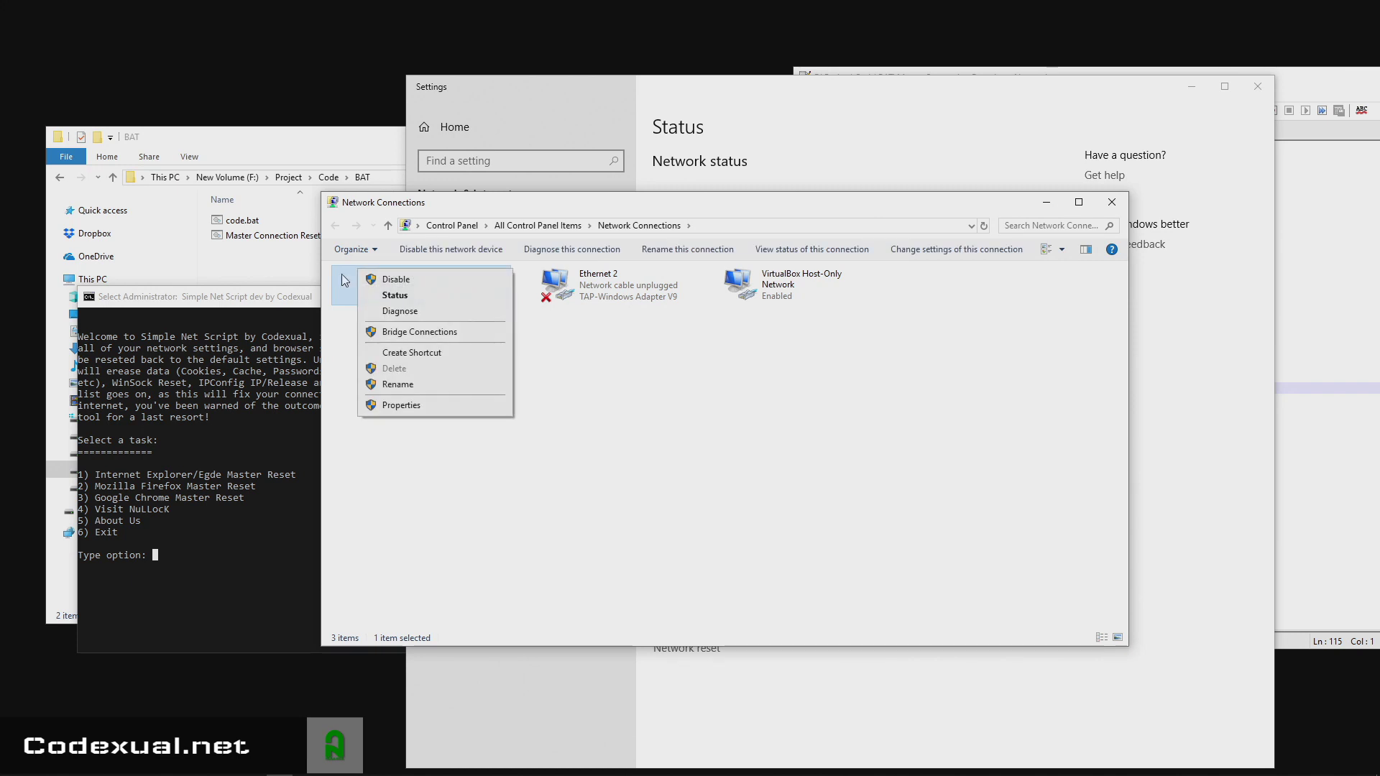
Open the Ethernet adapter's IPv4 properties and review DNS servers 1.1.1.1 and 1.0.0.1
left_click(446, 395)
right_click(390, 284)
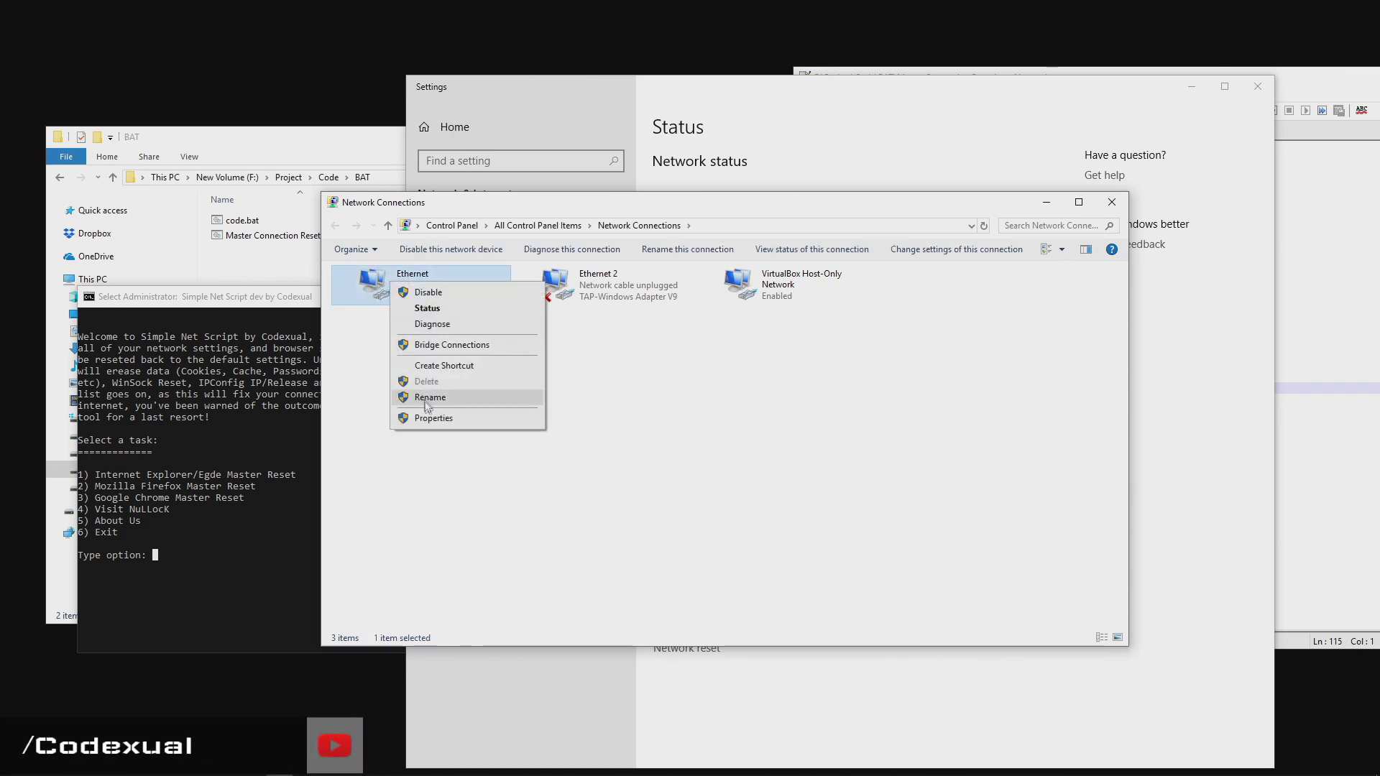
left_click(431, 419)
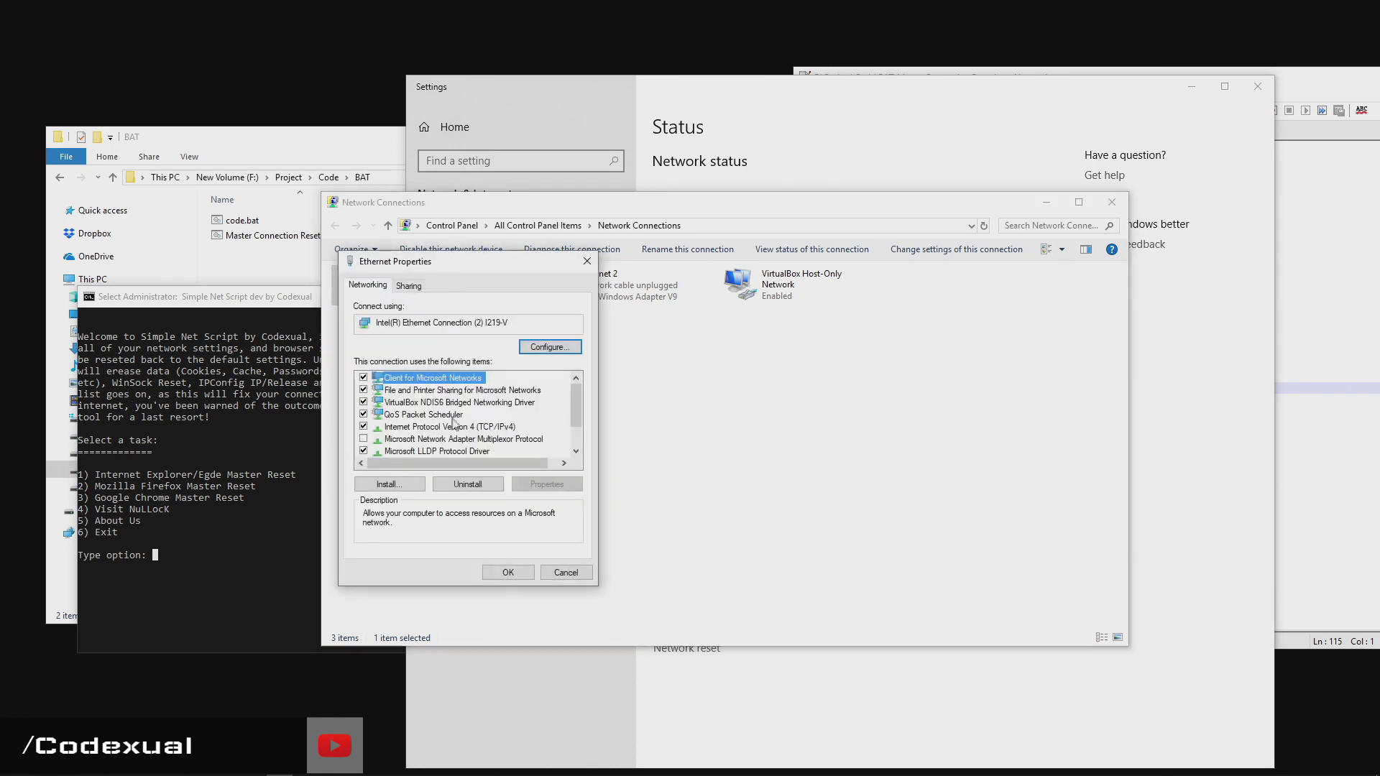
scroll(454, 424, "down", 1)
left_click(454, 390)
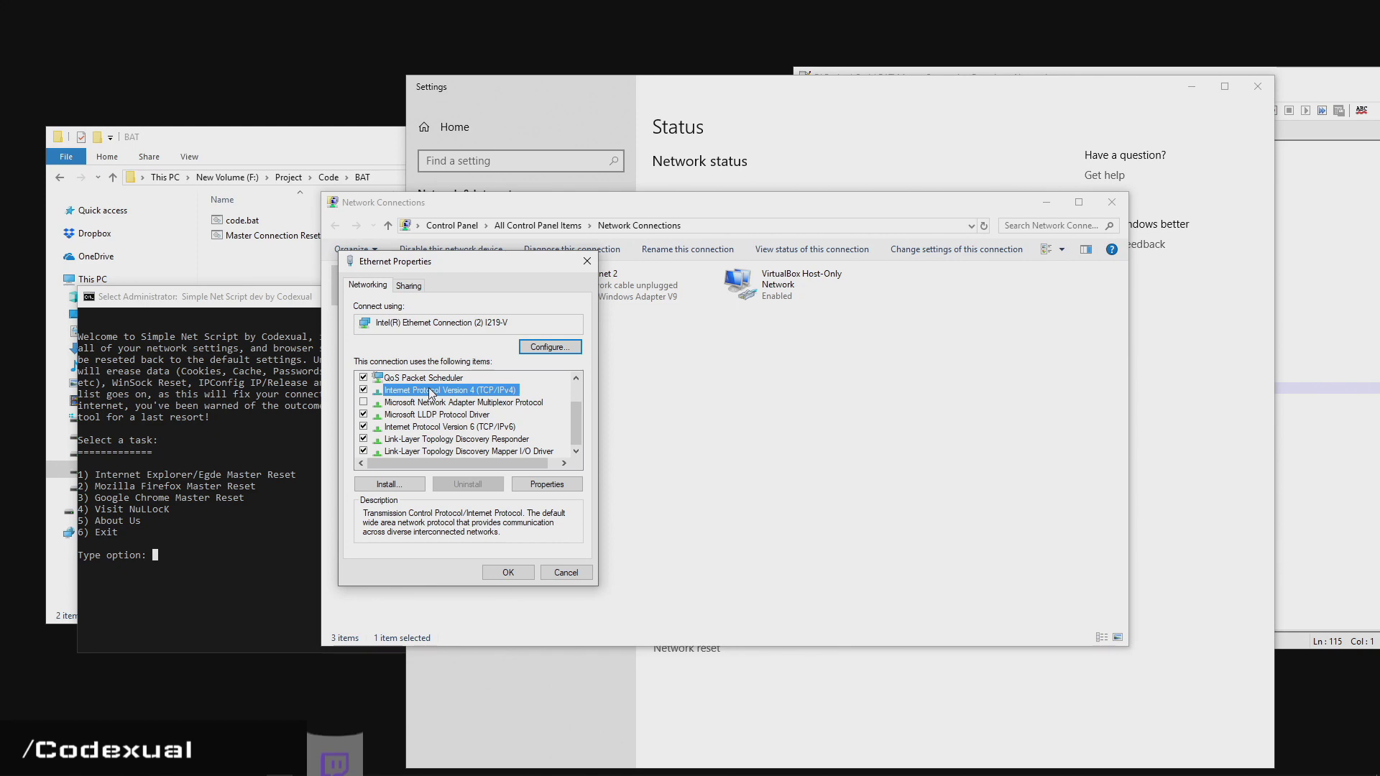
left_click(552, 483)
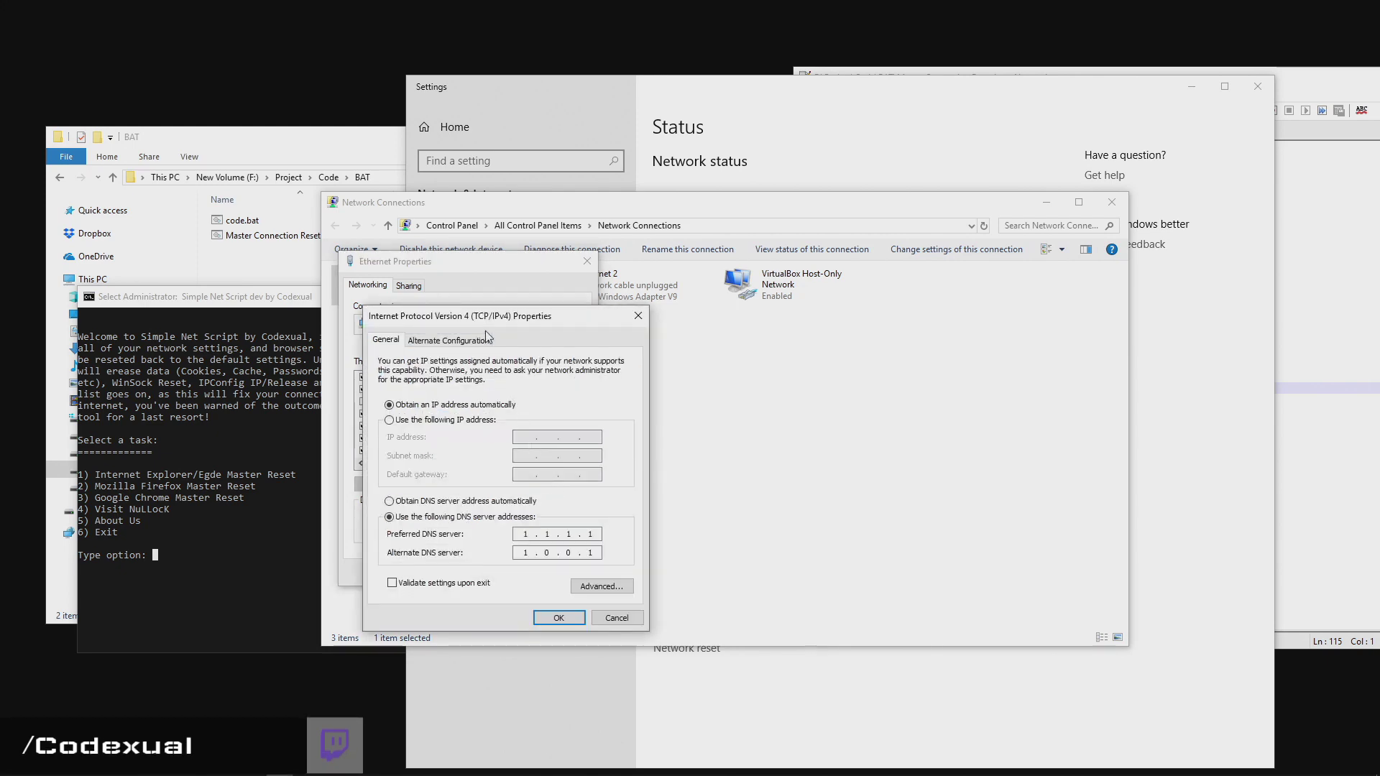
left_click_drag(502, 324, 589, 264)
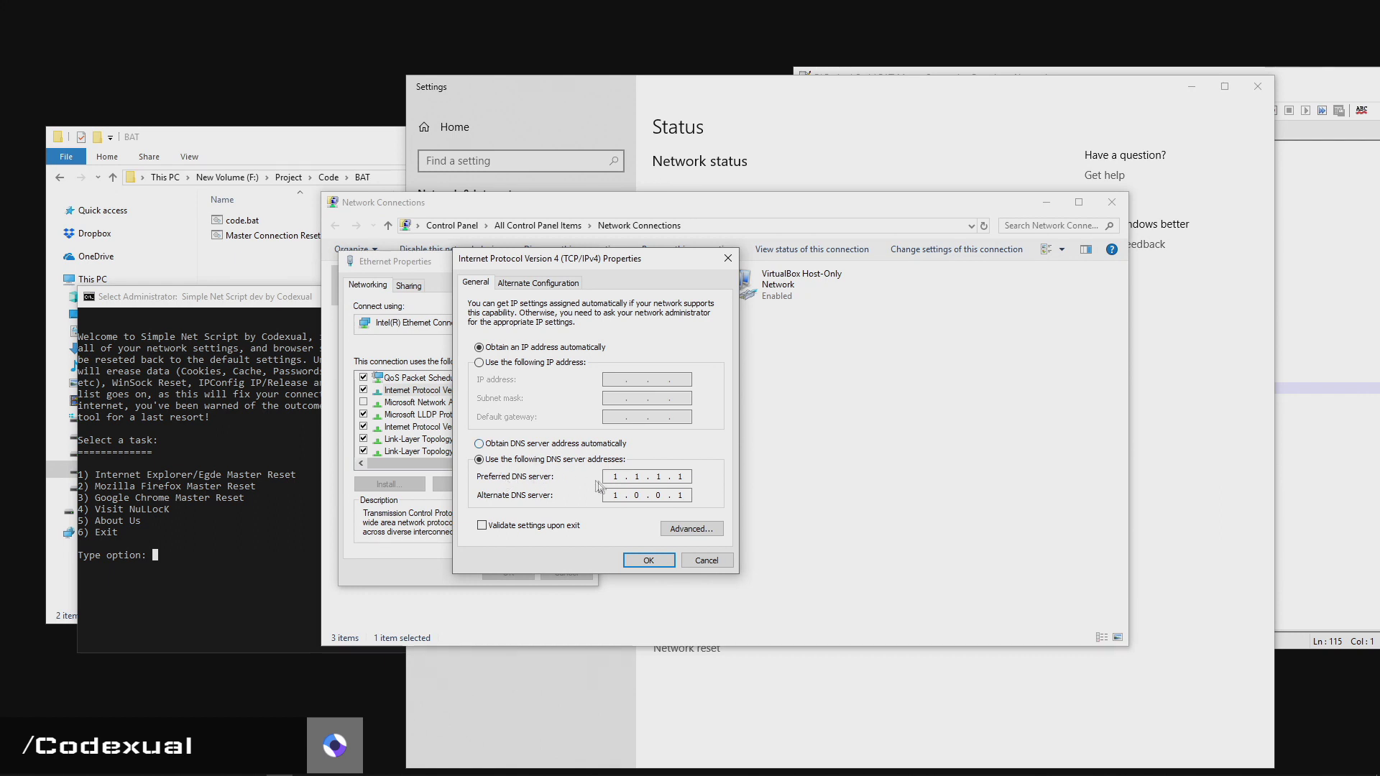
left_click(682, 495)
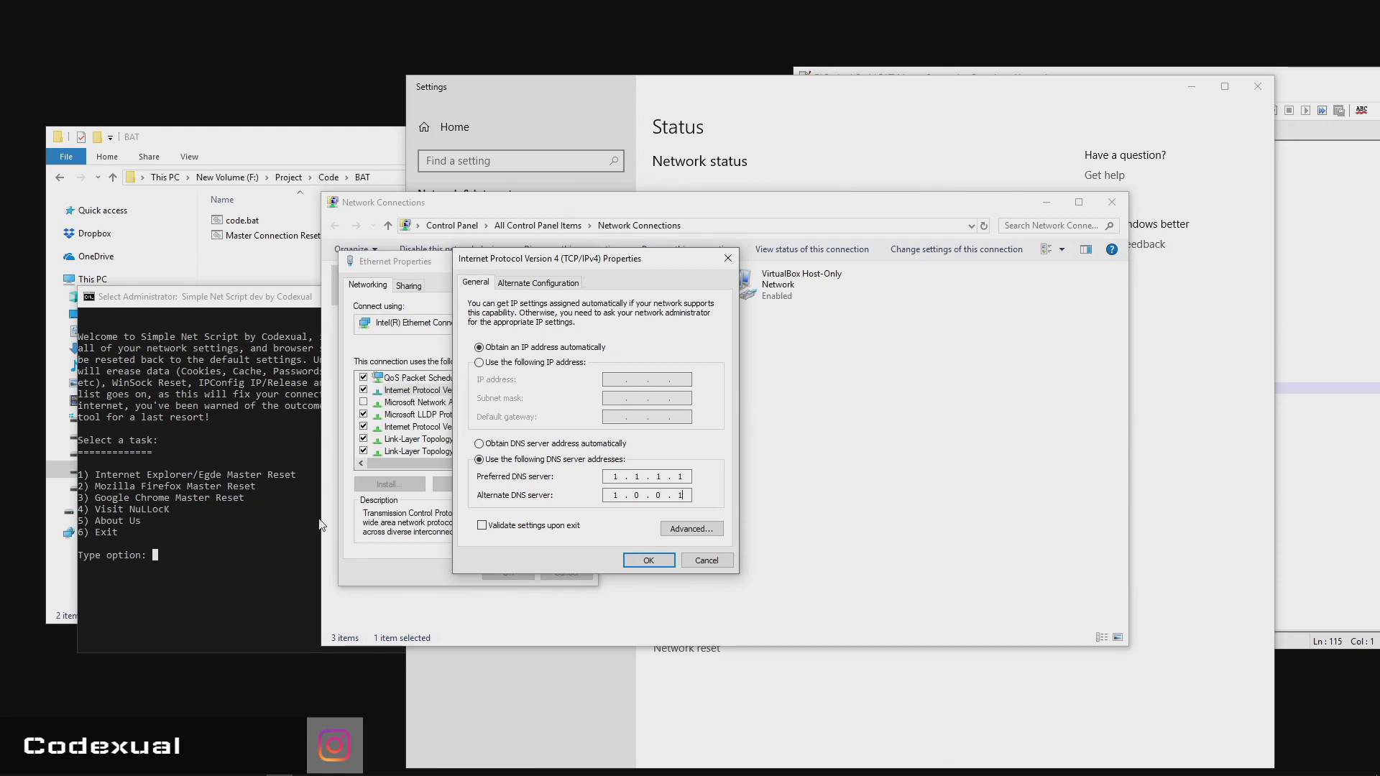
Launch Command Prompt and run ipconfig
key("super")
key("super")
type("cmd")
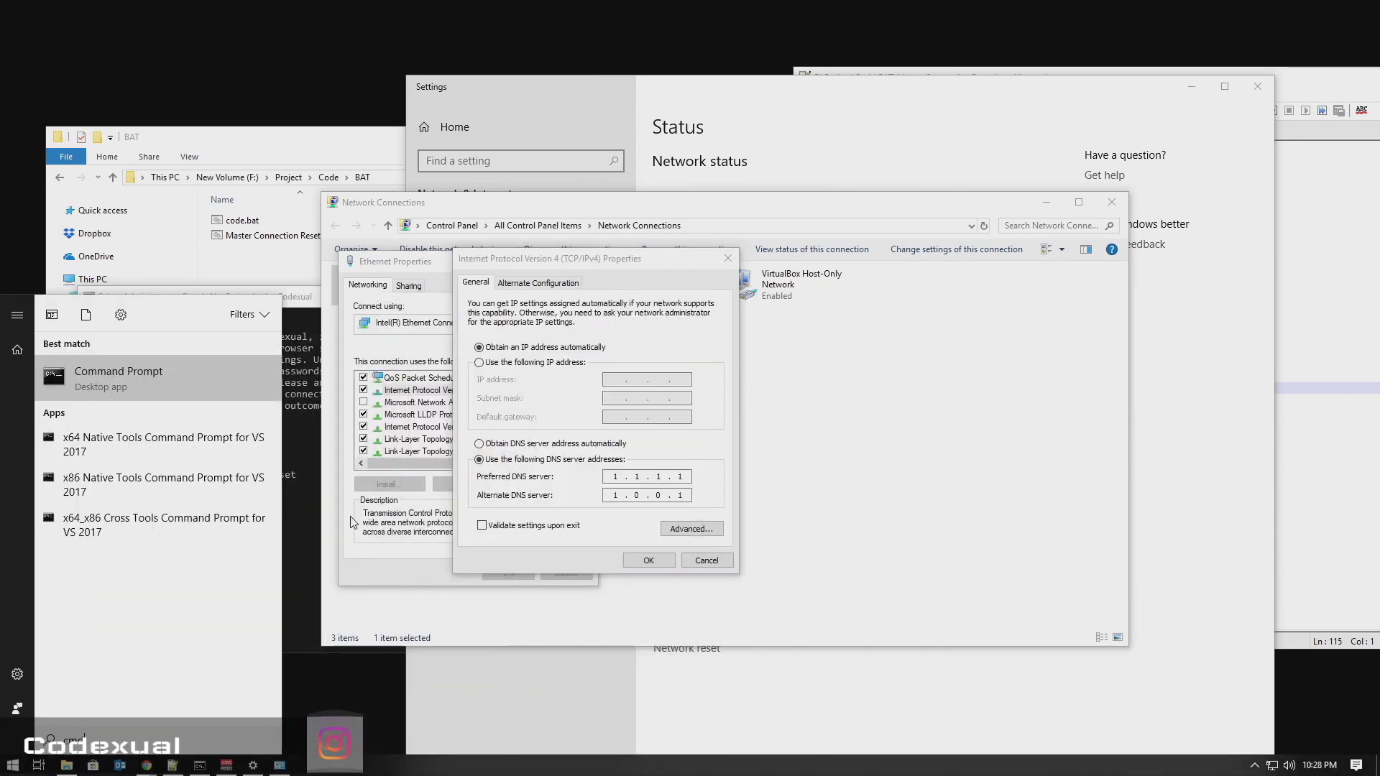
key("Return")
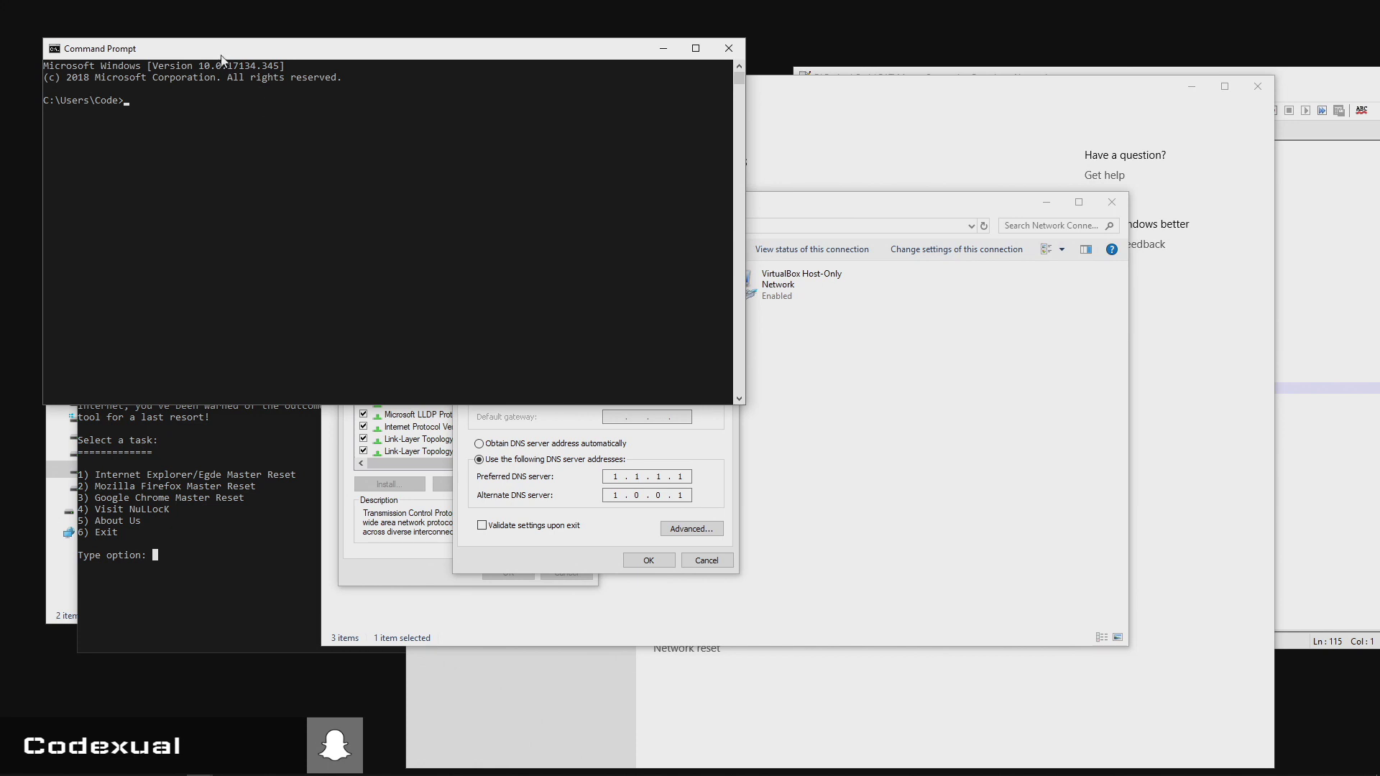
mouse_move(222, 60)
left_mouse_down()
mouse_move(441, 136)
mouse_move(326, 328)
left_mouse_up()
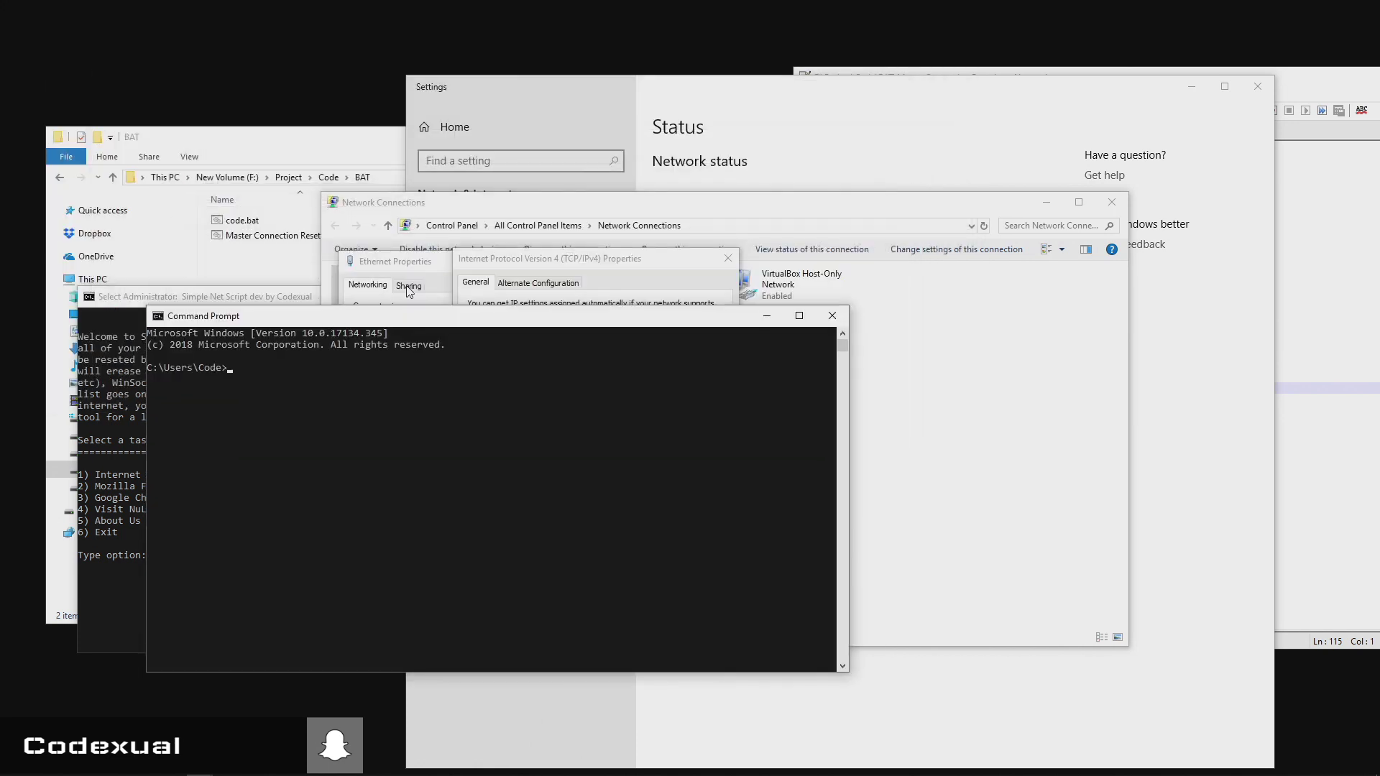
type("ipconfig")
key("Return")
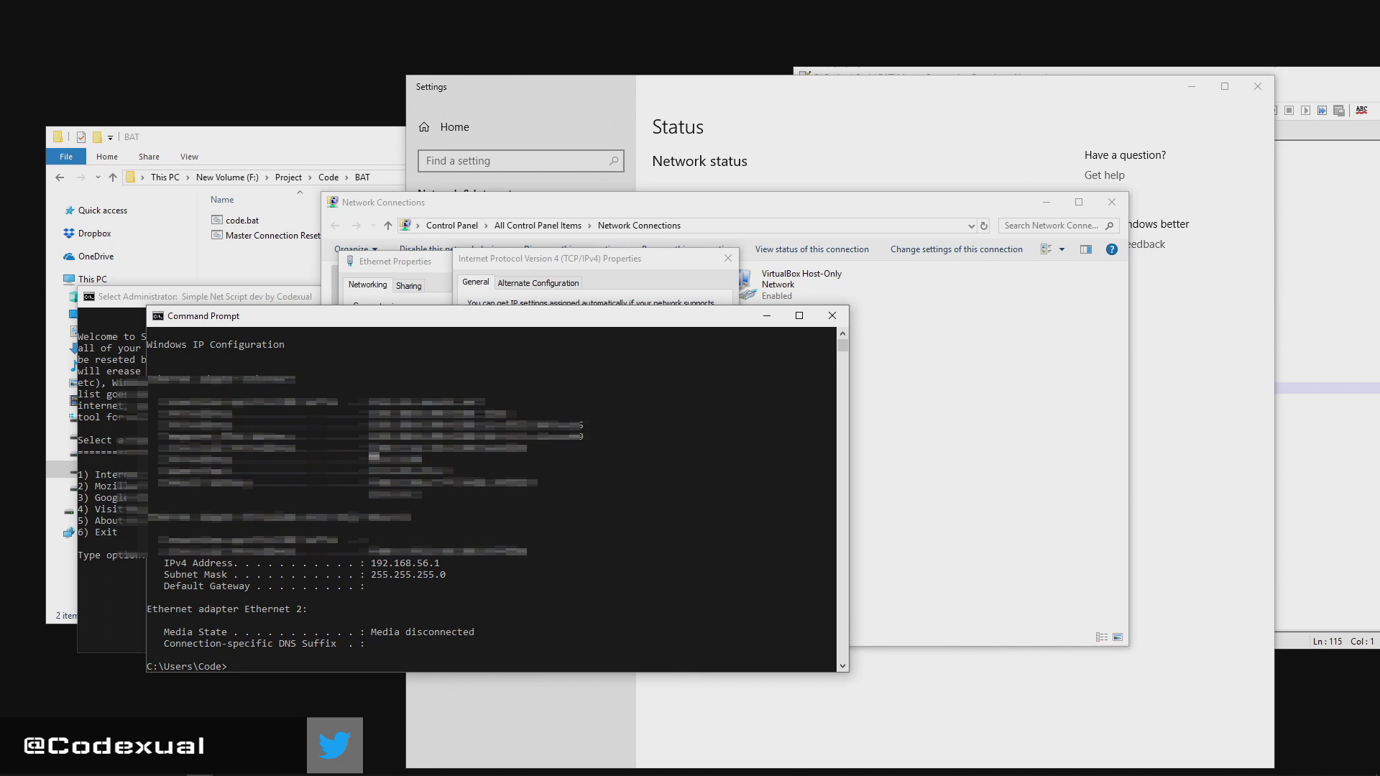
Highlight Ethernet's IPv4 address 10.0.0.94 and switch IPv4 to 'Use the following IP address'
left_click_drag(370, 458, 446, 495)
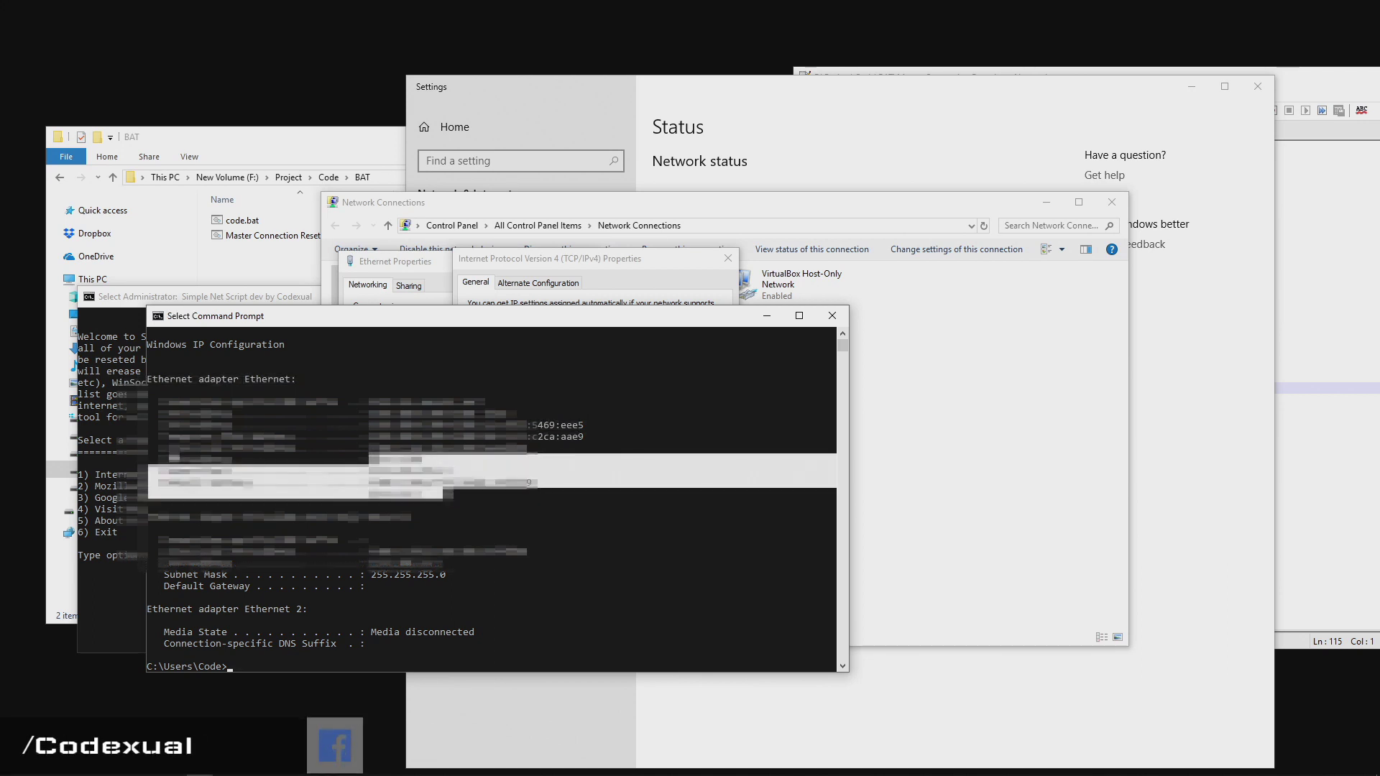
left_click(427, 455)
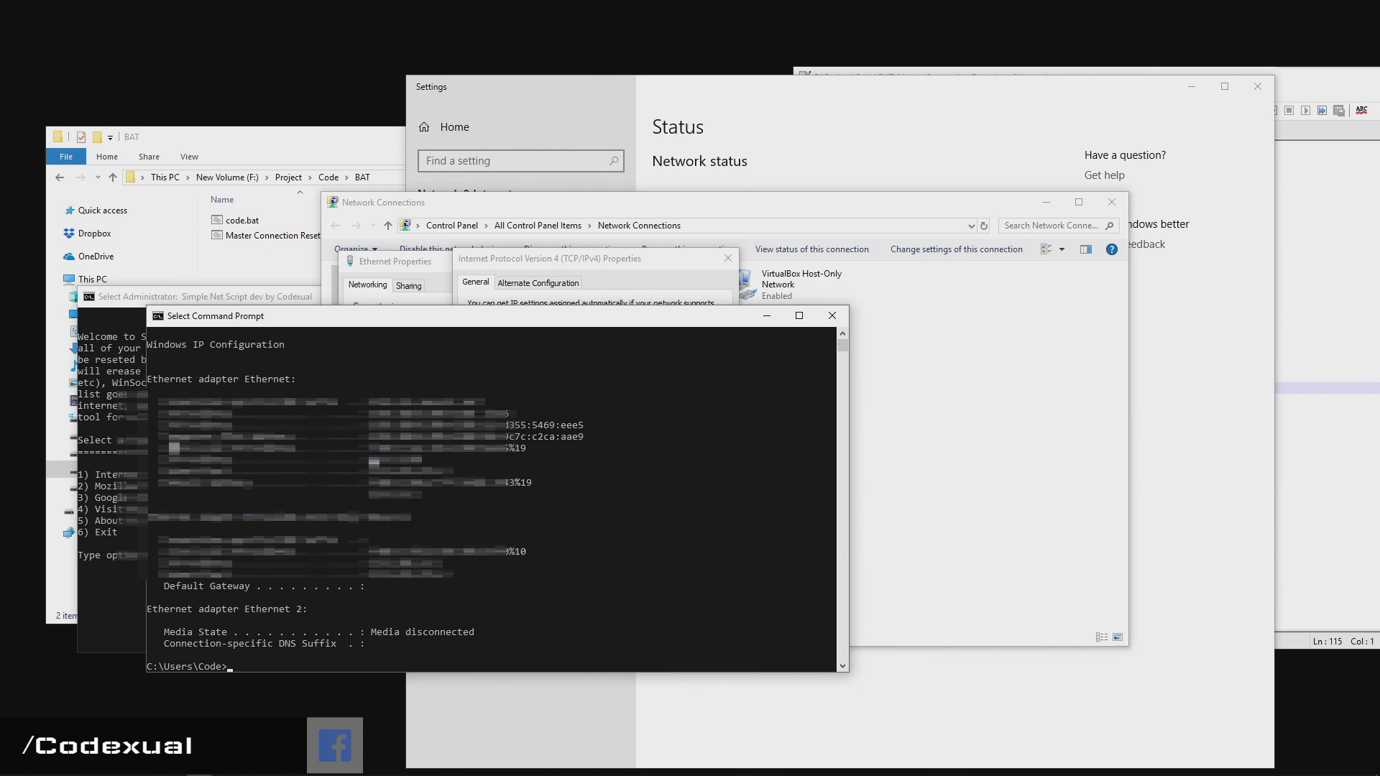
left_click_drag(370, 454, 440, 465)
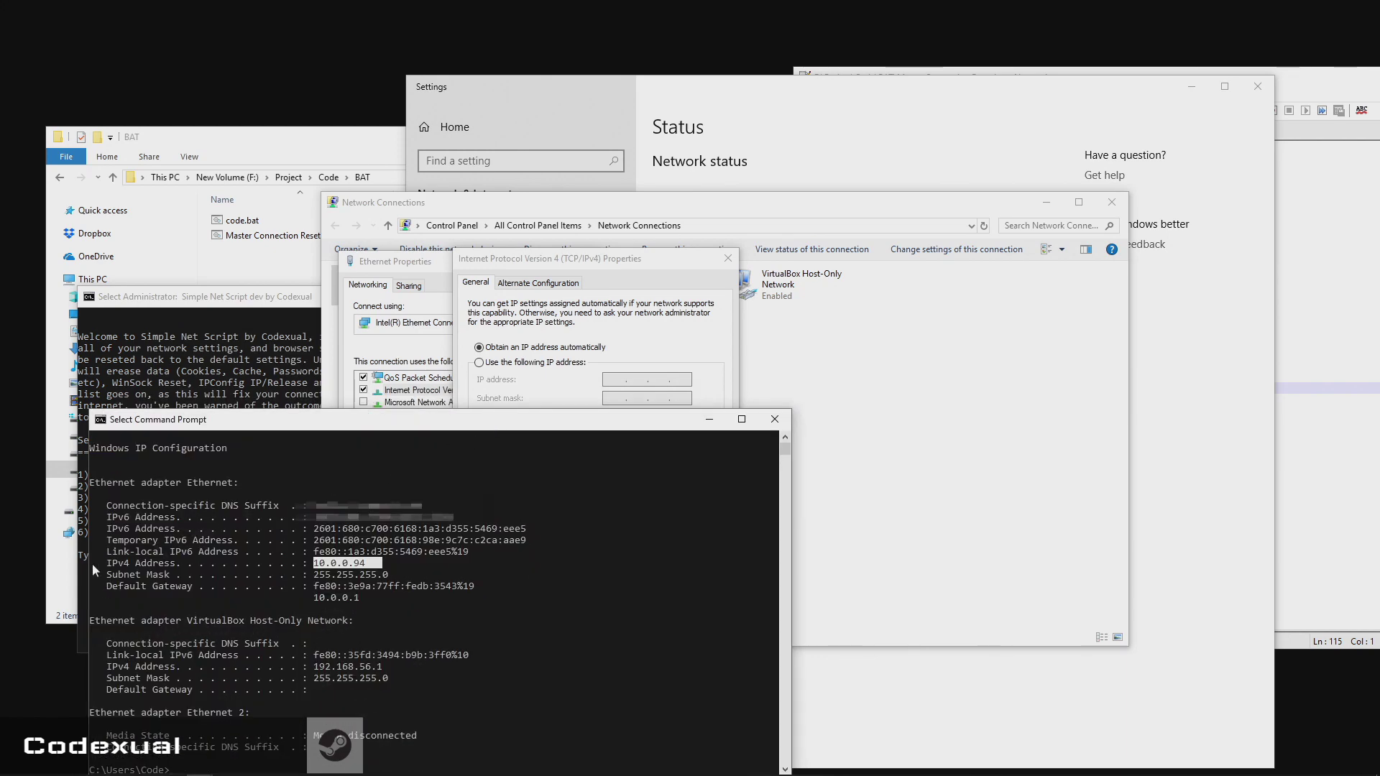
left_click(317, 564)
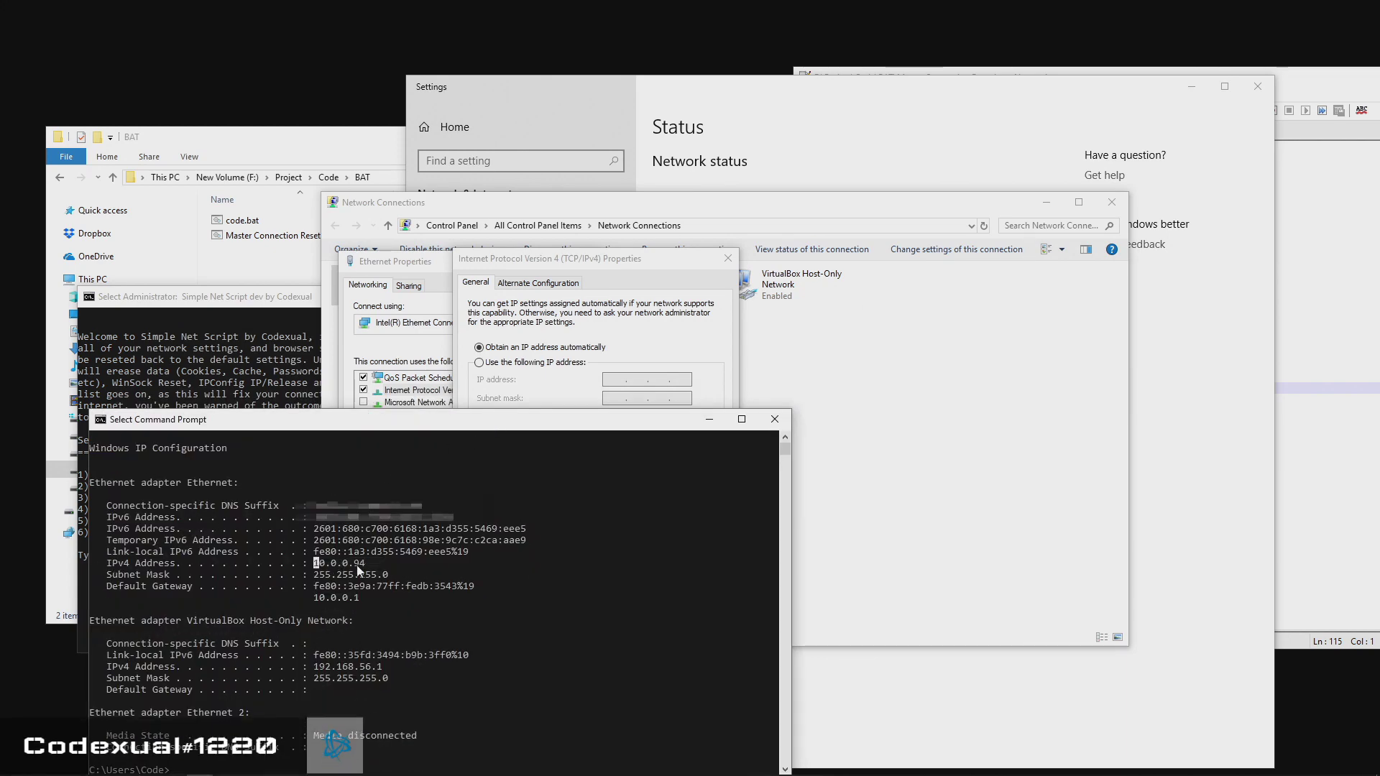
left_click(513, 363)
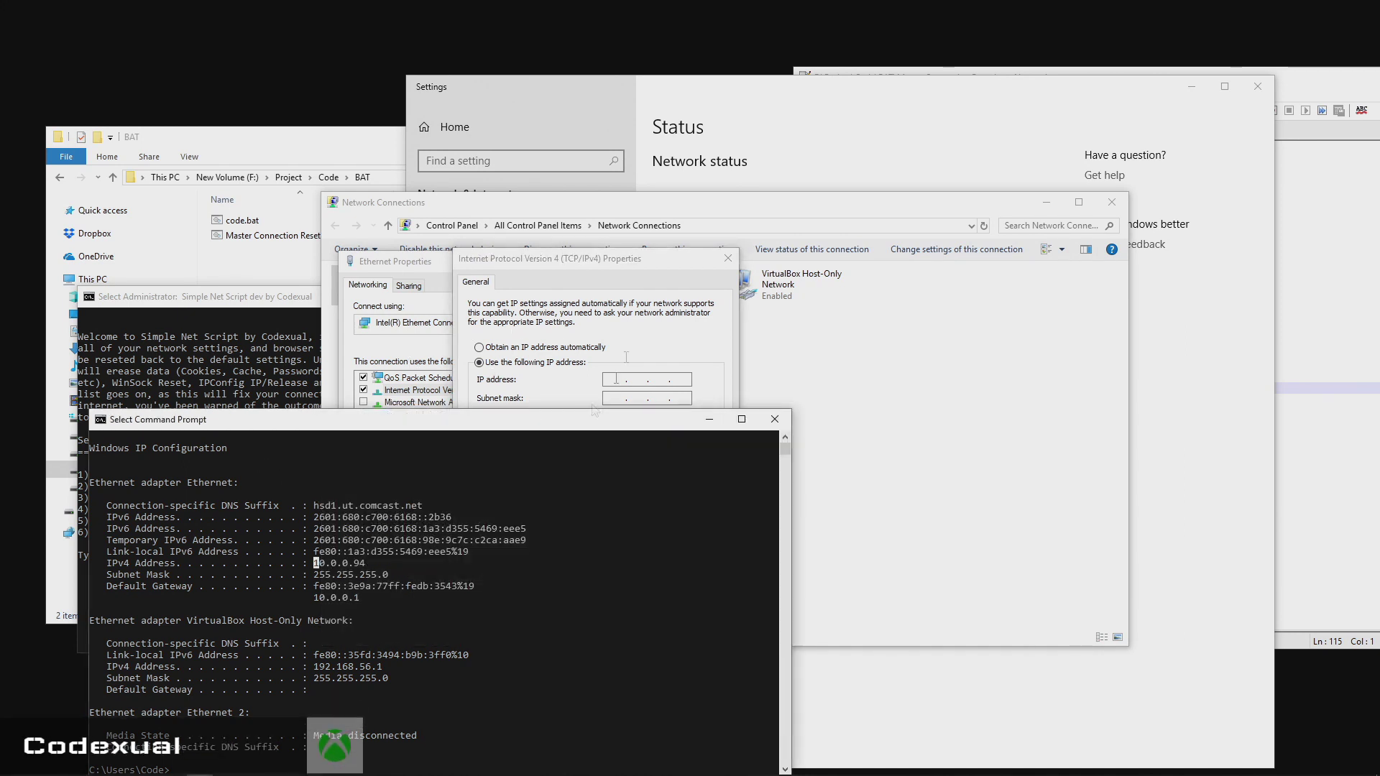
Discard two half-typed static address attempts, cancelling and reopening IPv4 Properties each time
left_click(622, 378)
type("10 . . .")
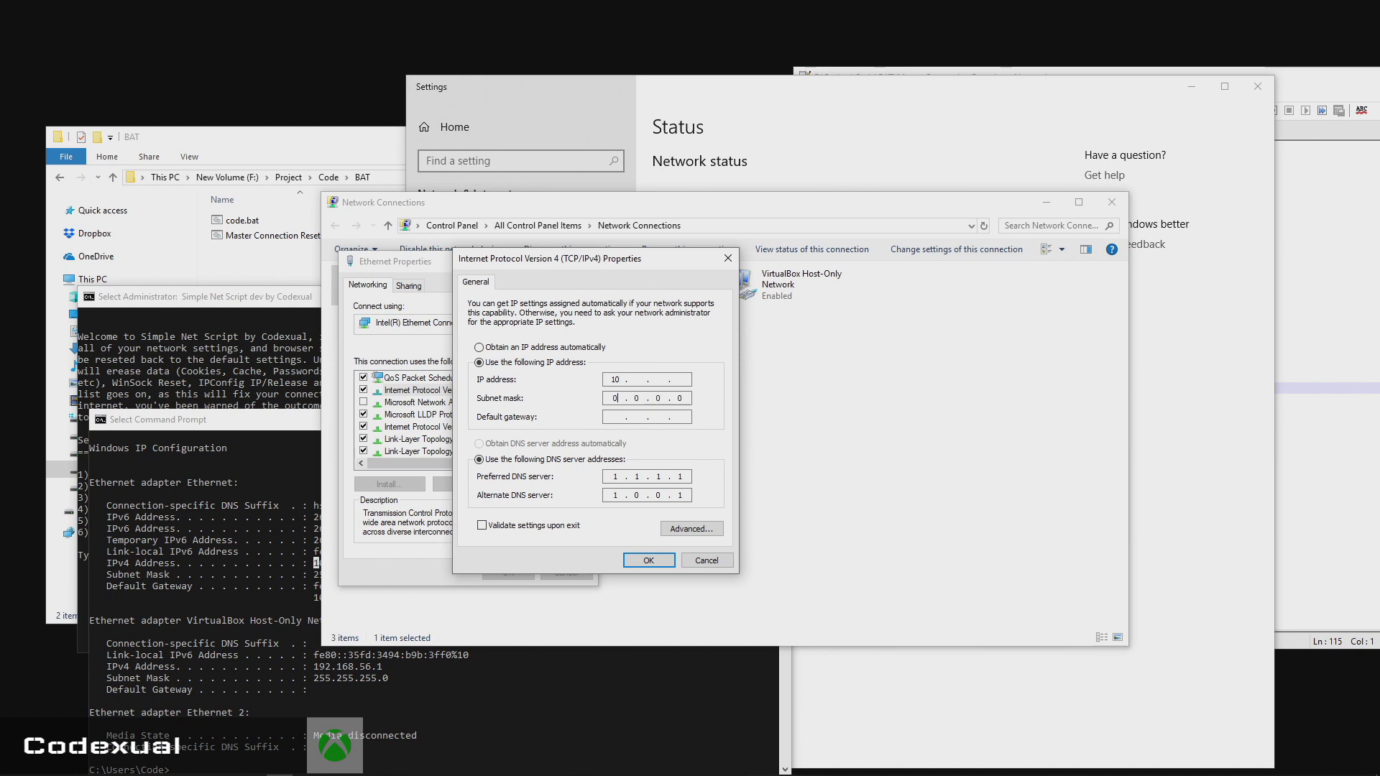
left_click(698, 561)
left_click(547, 483)
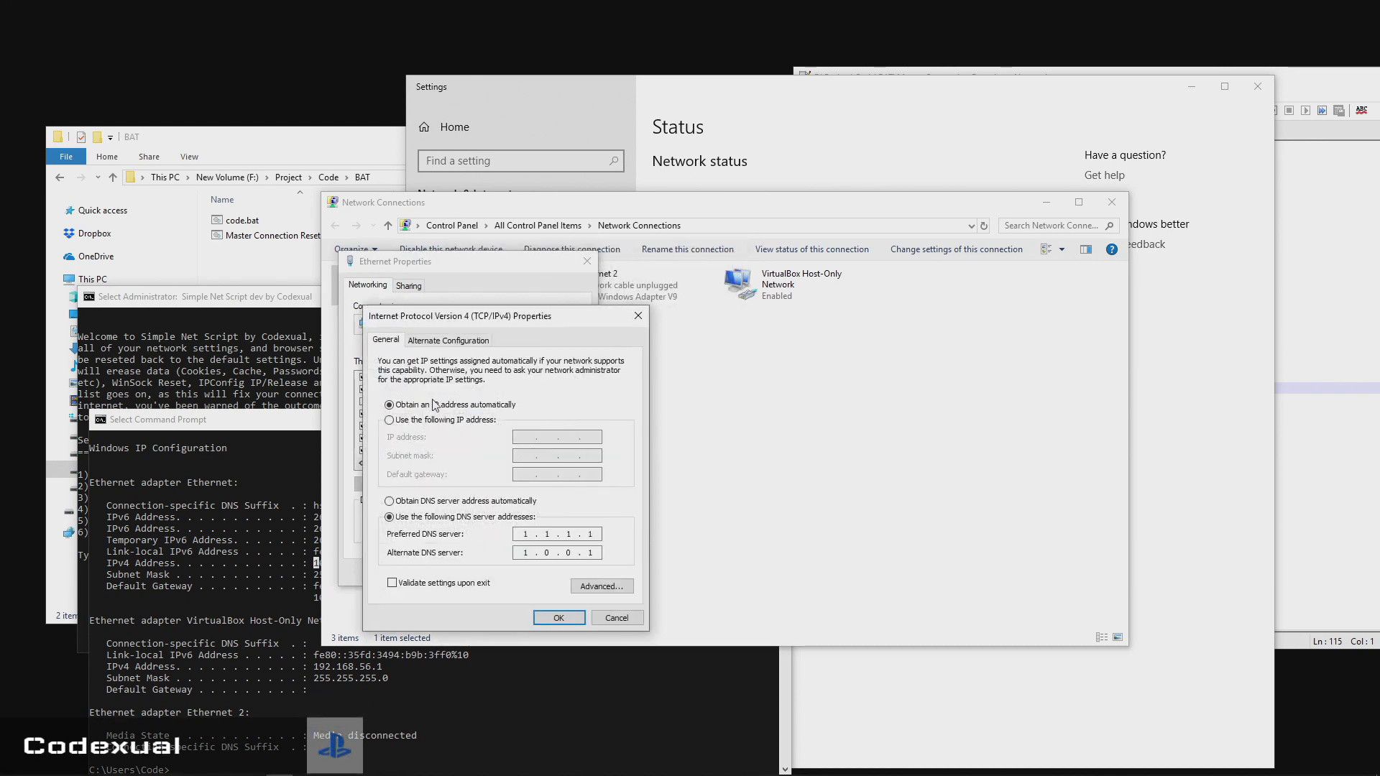
left_click(427, 421)
type("10 . . .")
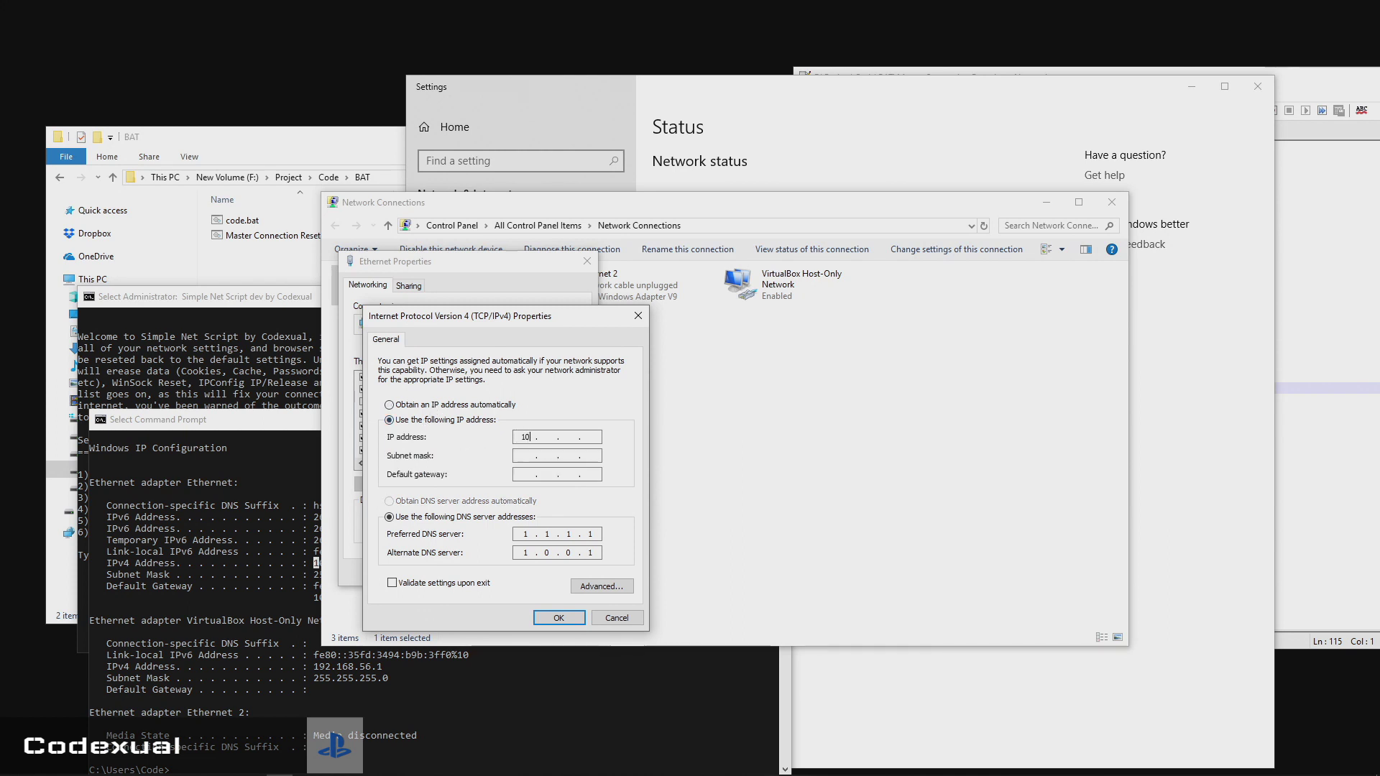
key("Tab")
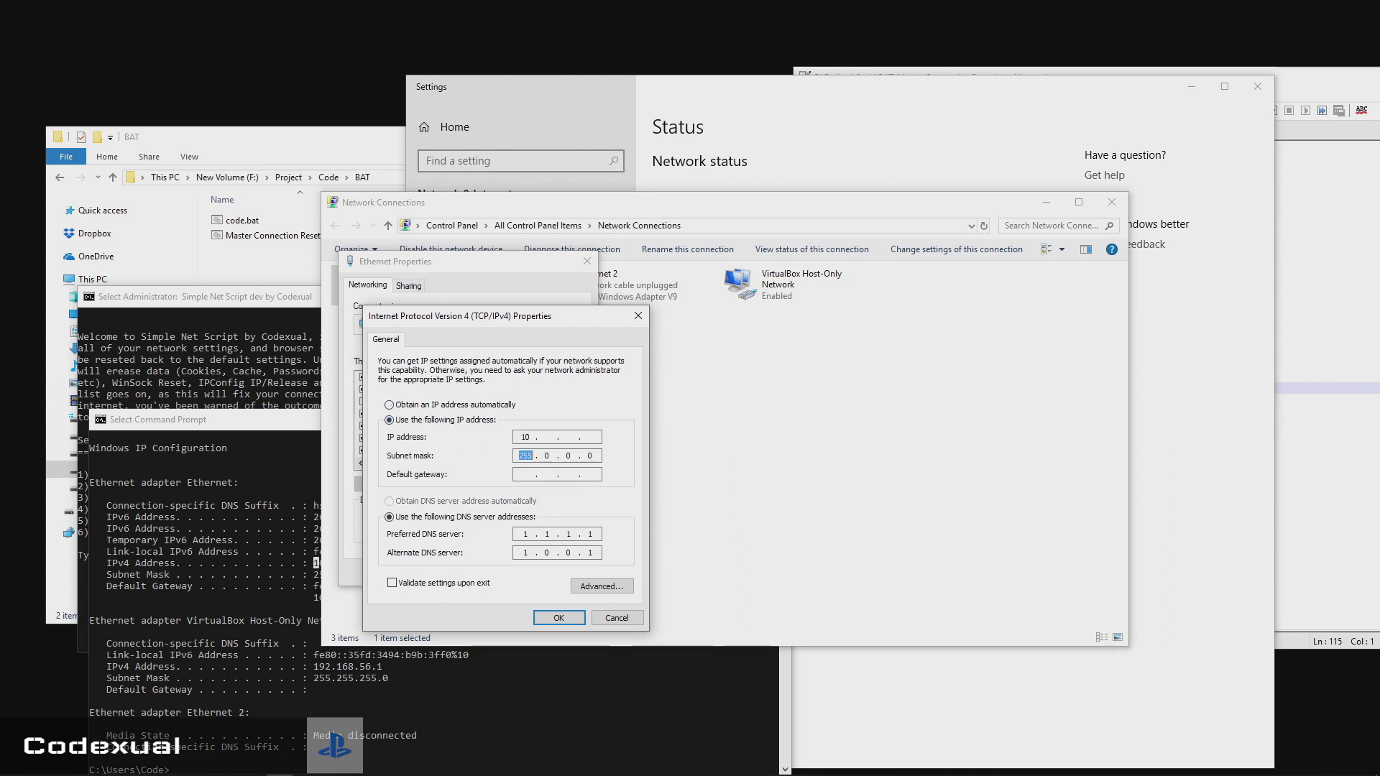
left_click(616, 619)
left_click(547, 484)
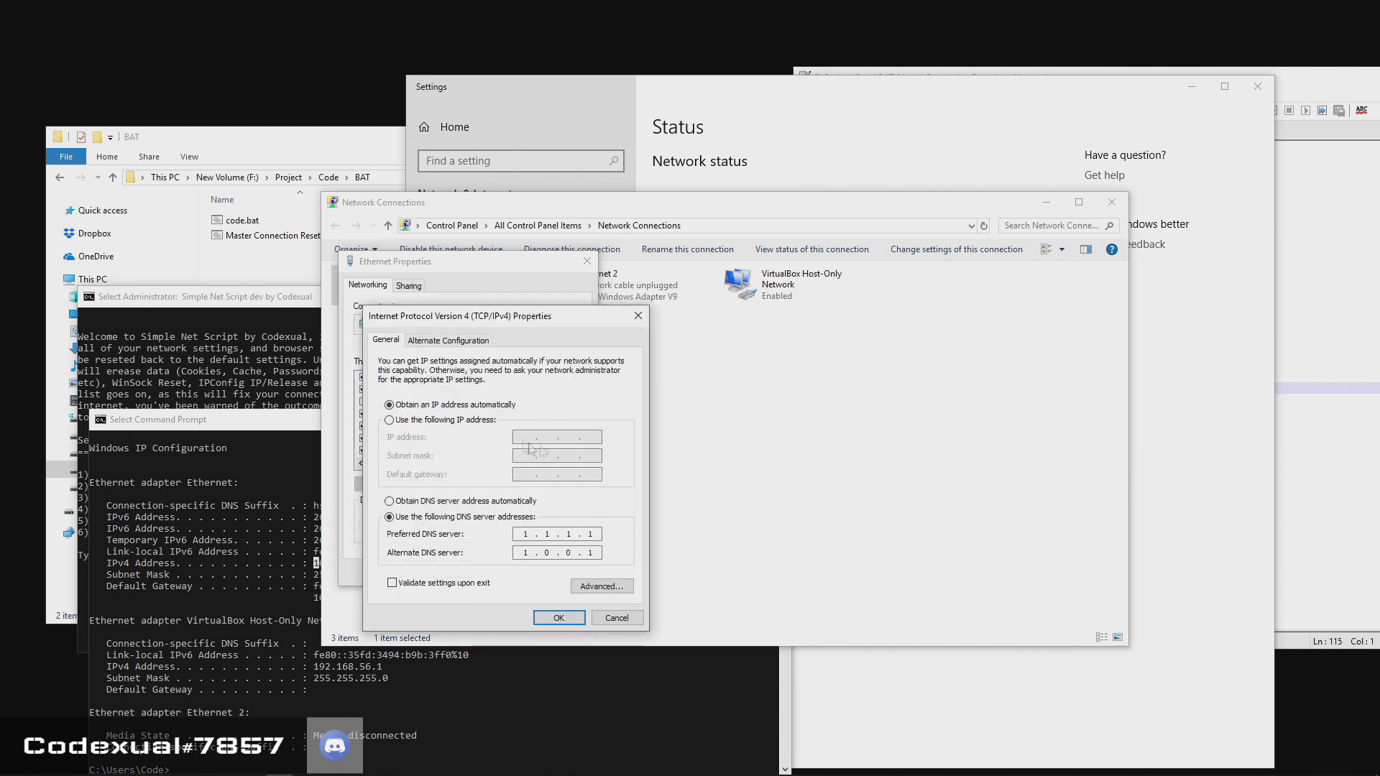
Enter static IP address 10.0.0.155 with subnet mask 255.255.255.0
left_click(447, 420)
left_click(519, 438)
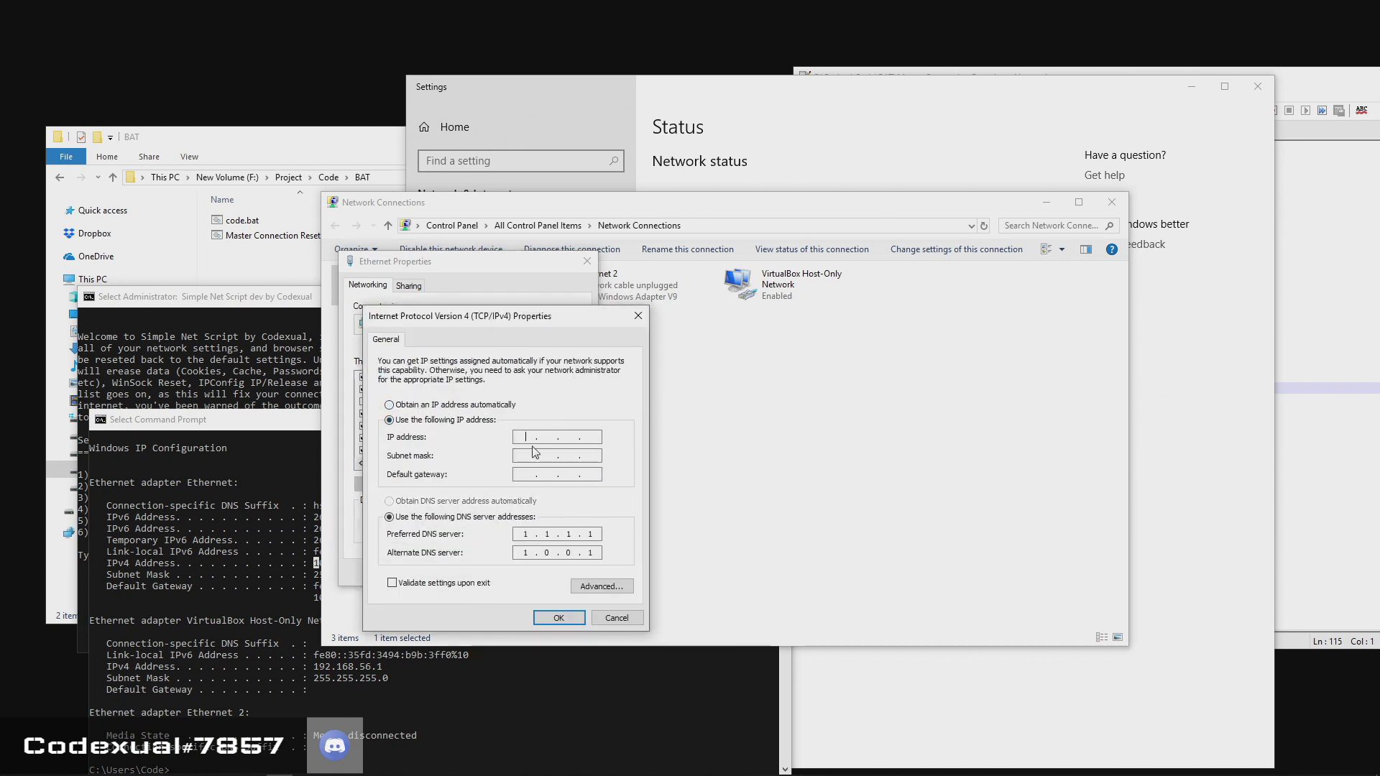
type("10.0.0")
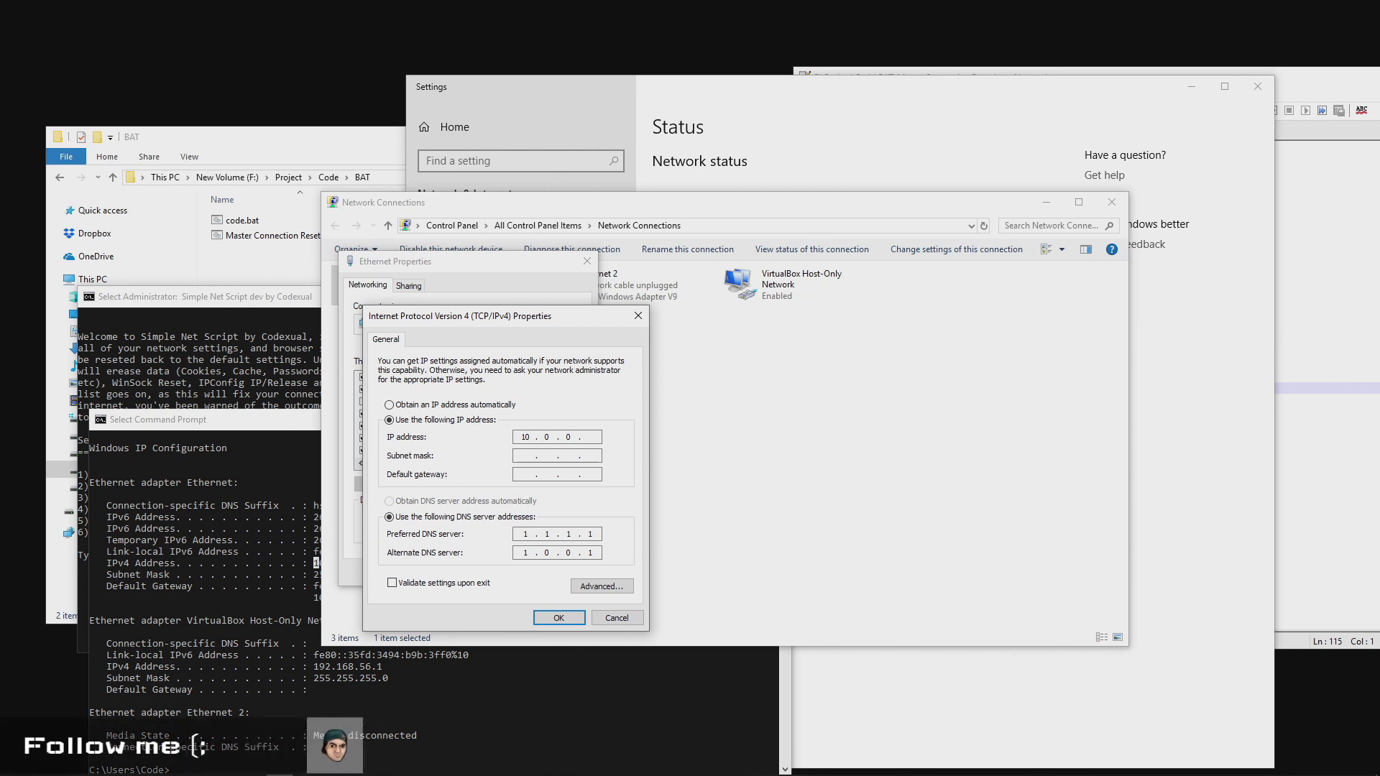
type("155")
key("Tab")
type("255255")
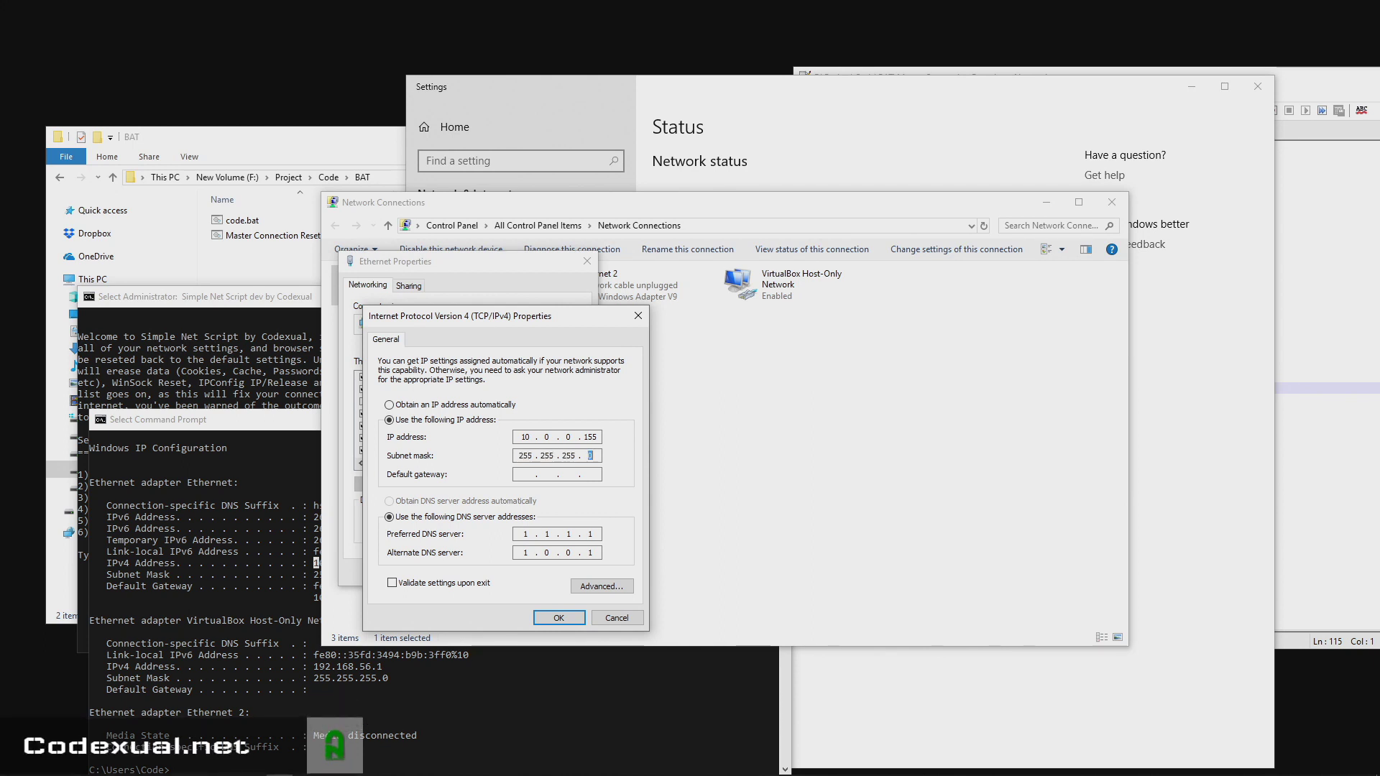
type("255")
left_click(200, 559)
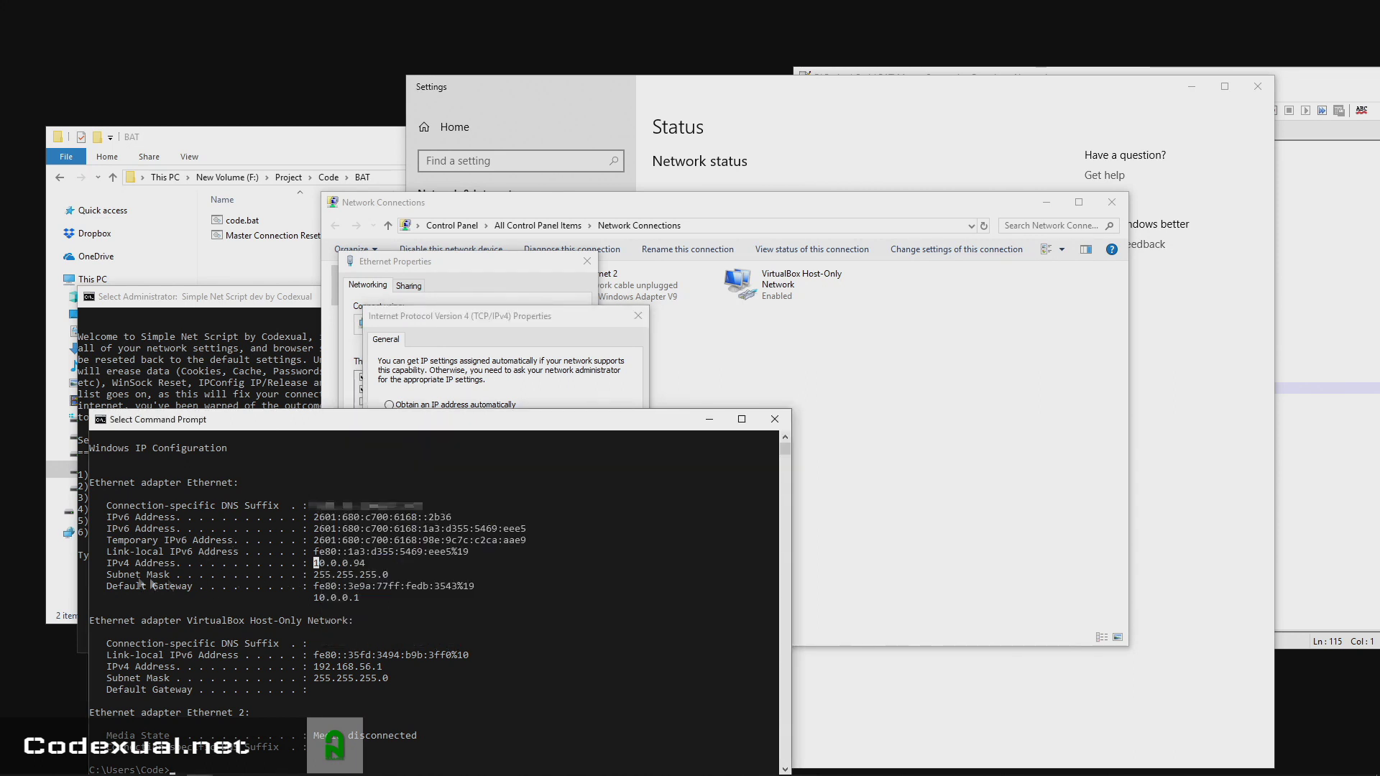
Read subnet mask 255.255.255.0 and gateway from ipconfig, then enter default gateway 10.0.0.1
left_click_drag(313, 574, 401, 577)
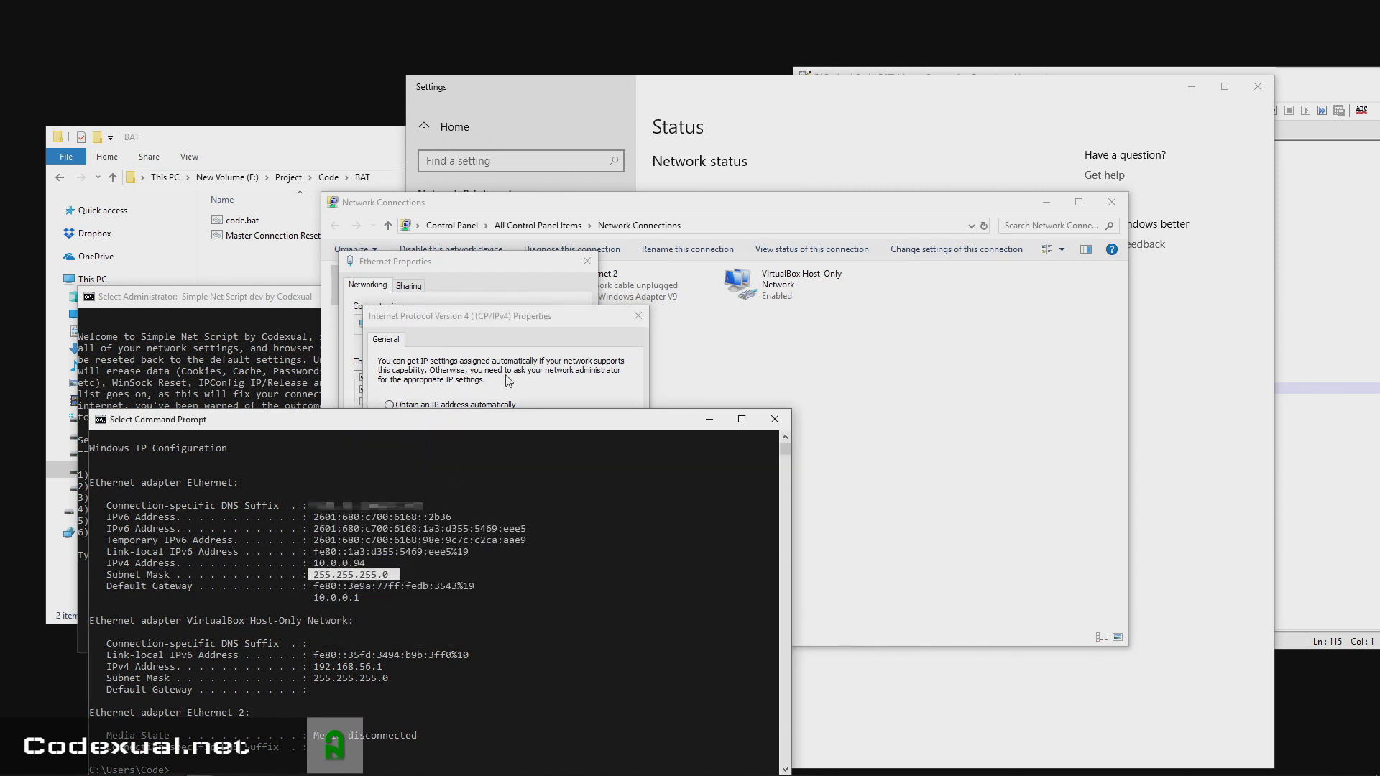
left_click(507, 430)
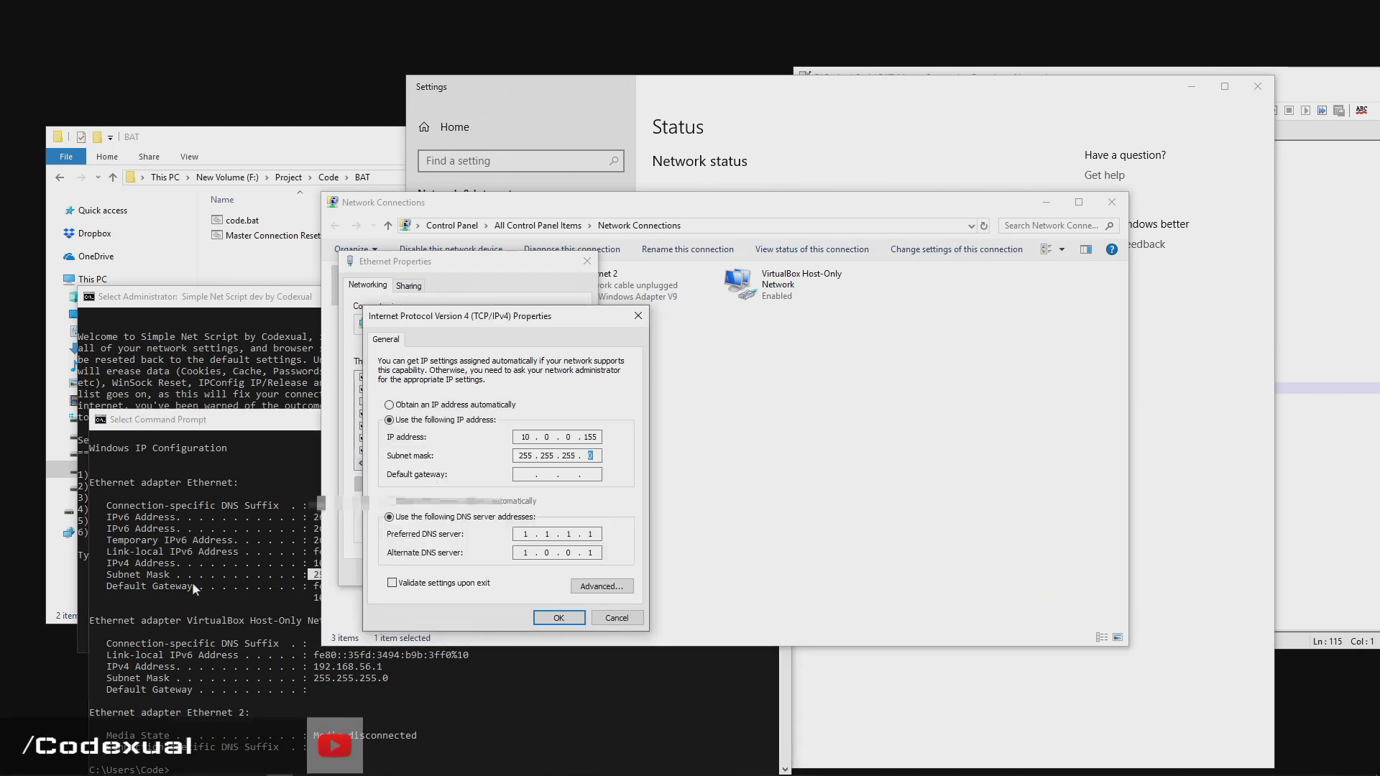
left_click(312, 588)
left_click_drag(314, 596, 361, 598)
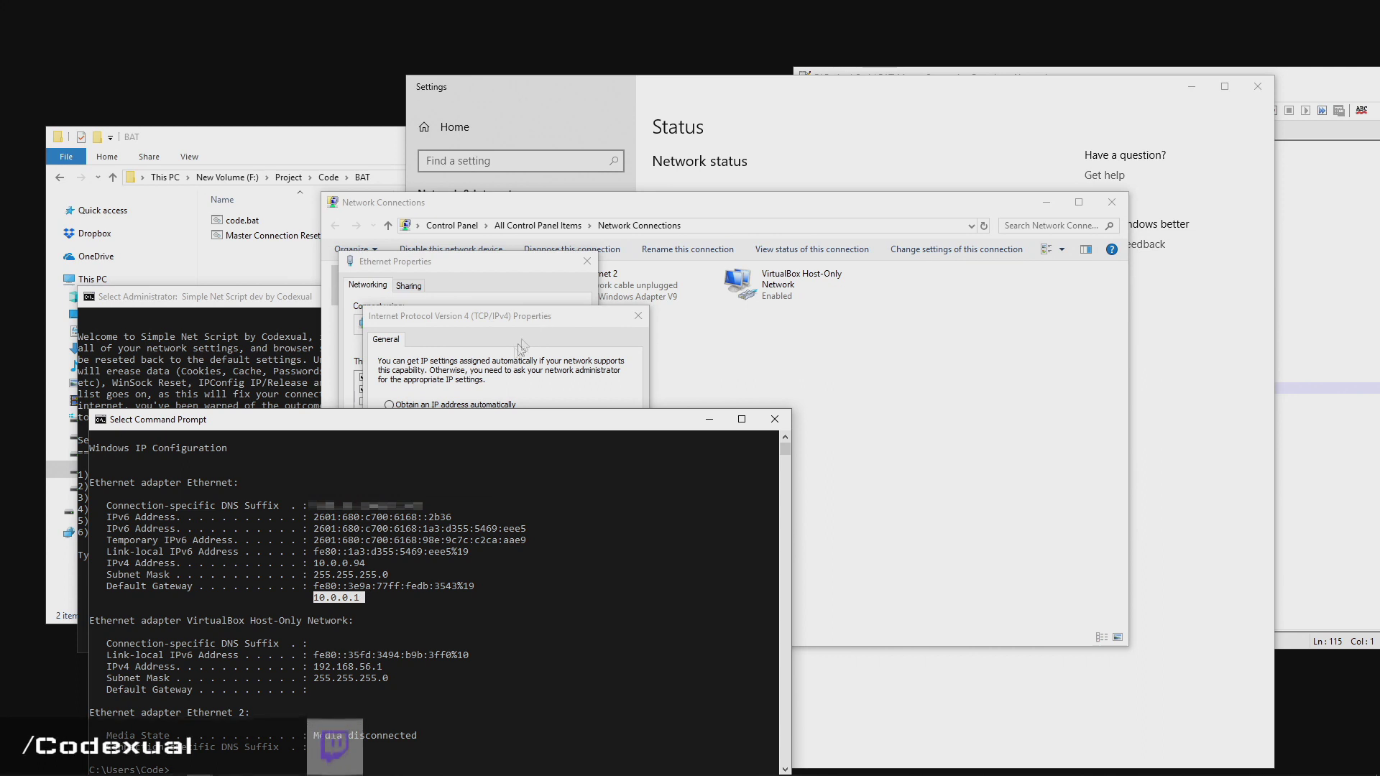
left_click(525, 474)
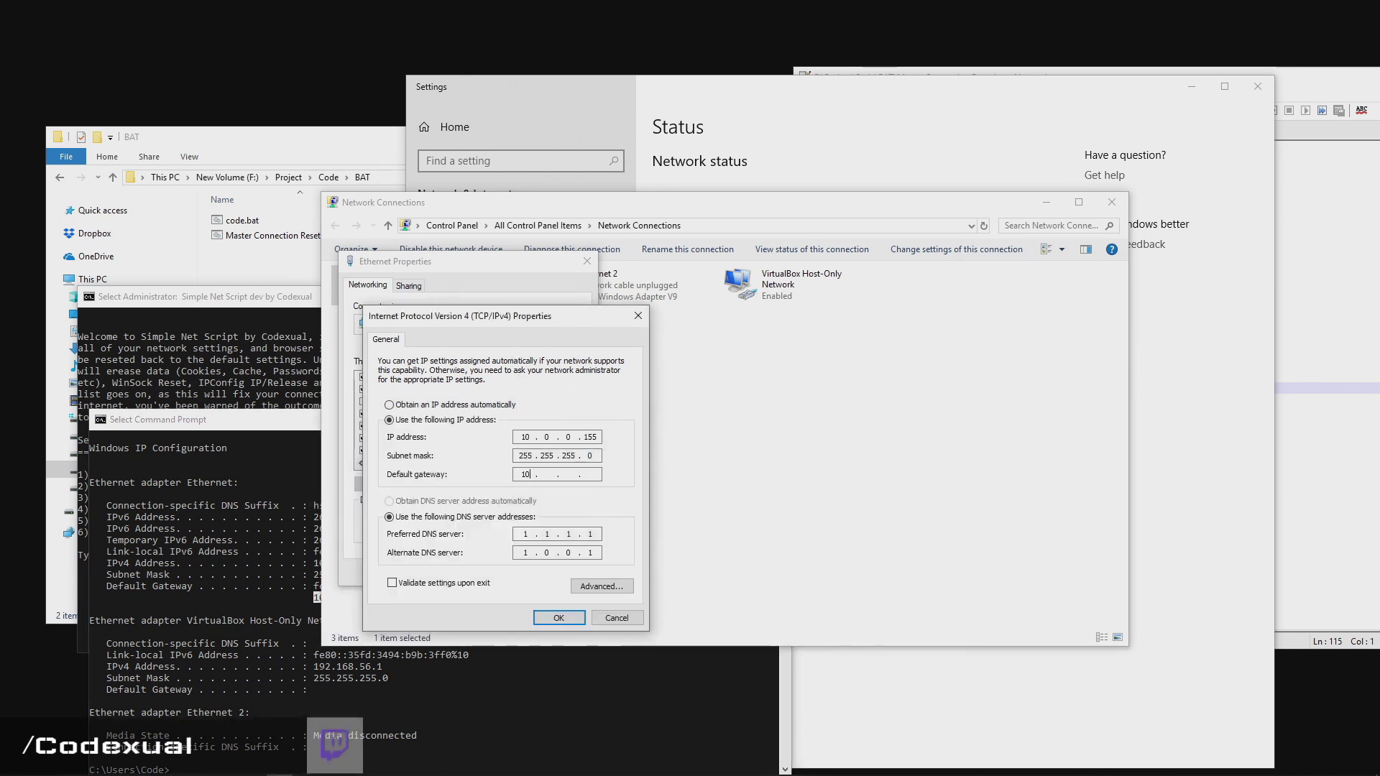
type("10.0.0.1")
Correct the DNS server entries so they read 1.1.1.1 and 1.0.0.1
double_click(524, 534)
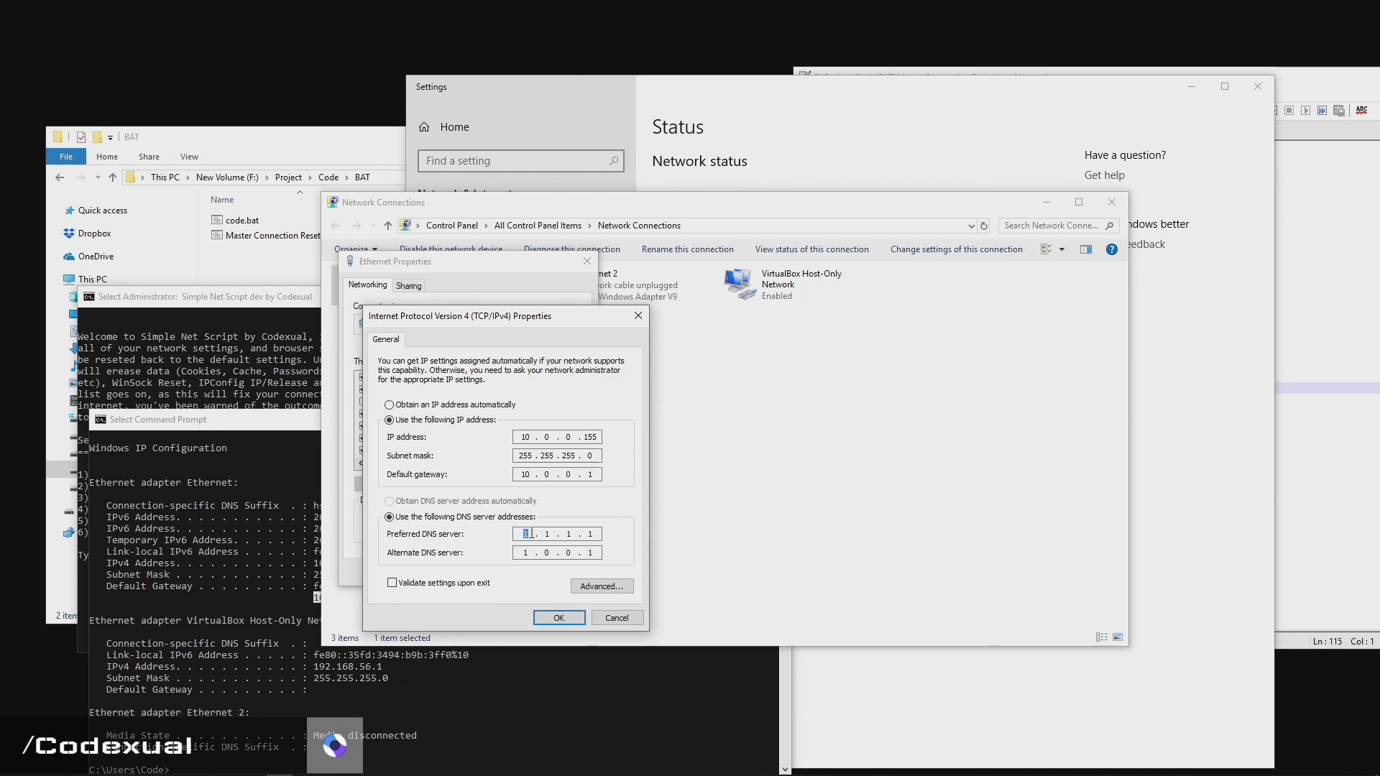
left_click(582, 532)
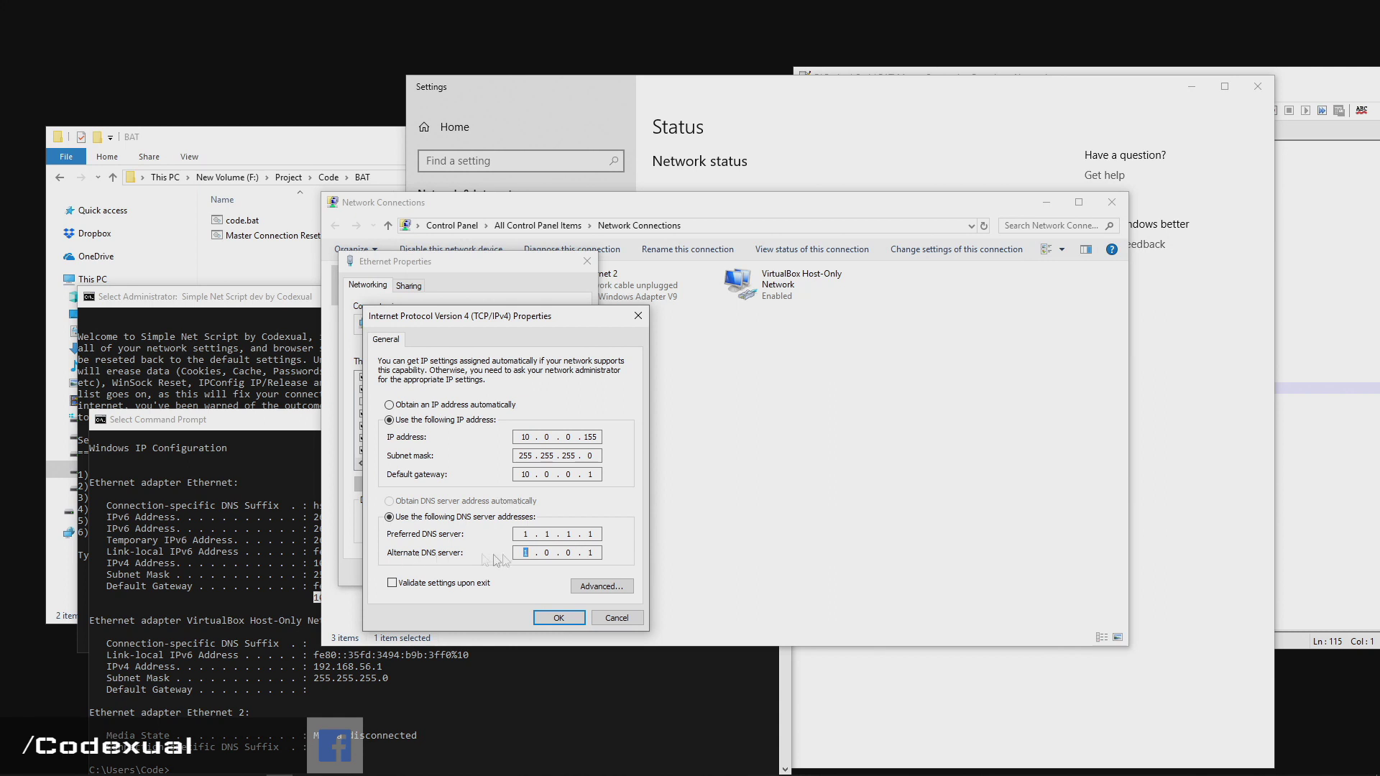
type("0")
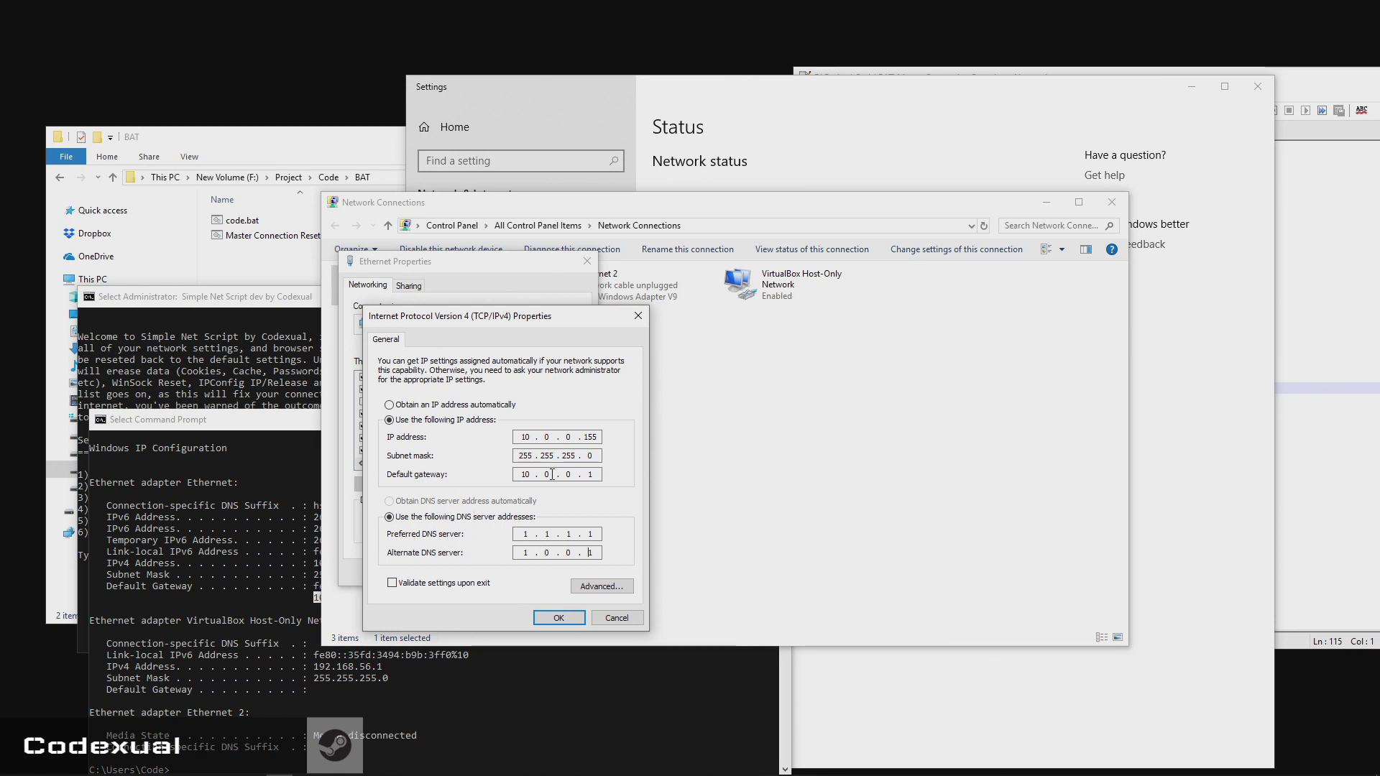
Save the static IPv4 settings, close Ethernet Properties, and close the ipconfig Command Prompt window
left_click(559, 618)
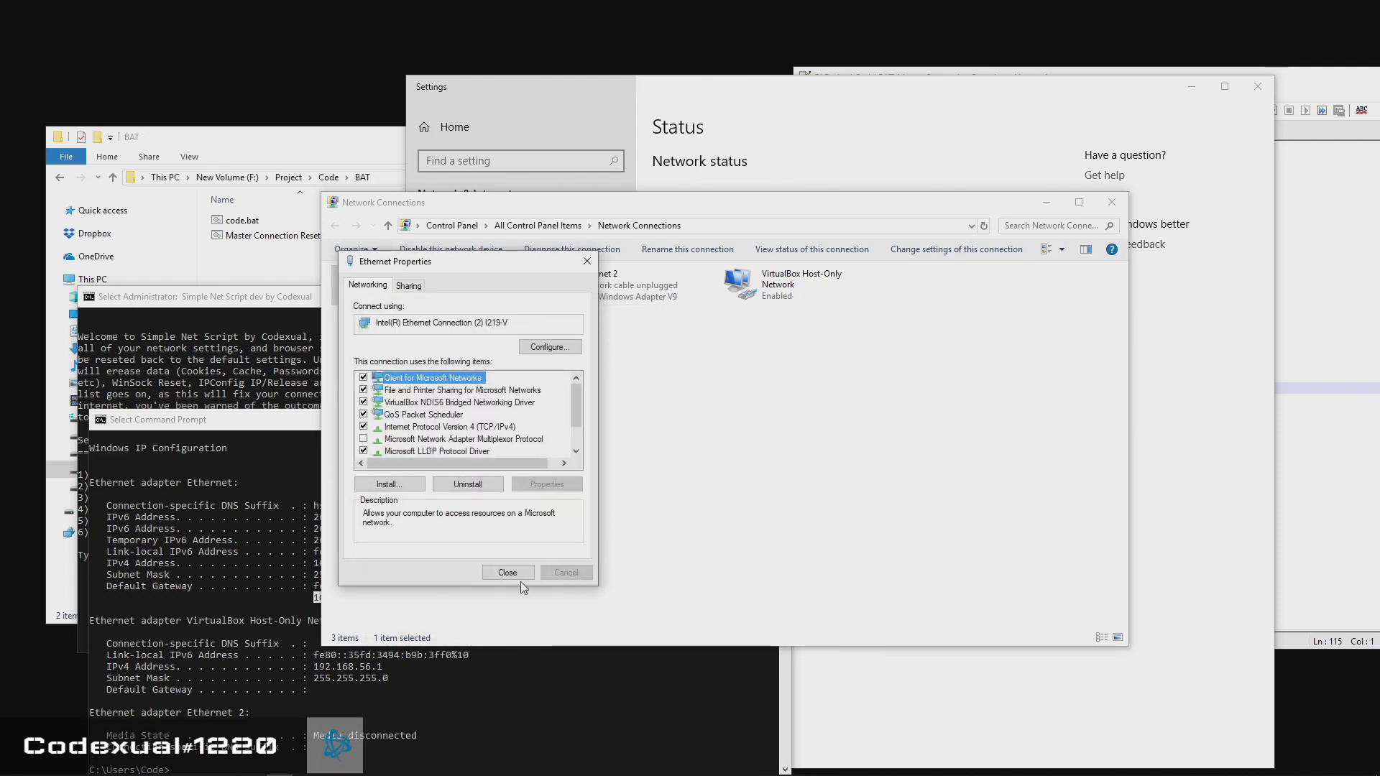
left_click(519, 574)
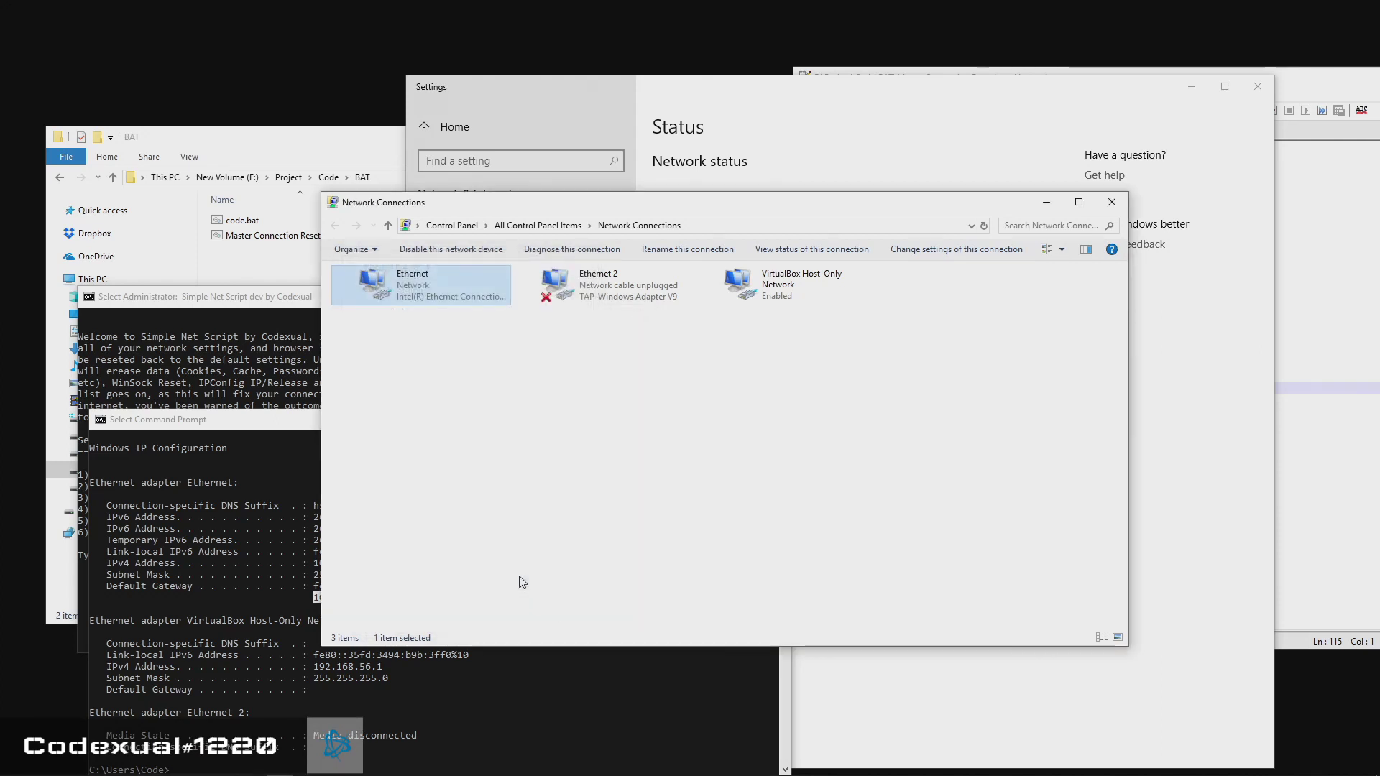
left_click(292, 560)
left_click_drag(299, 424, 315, 386)
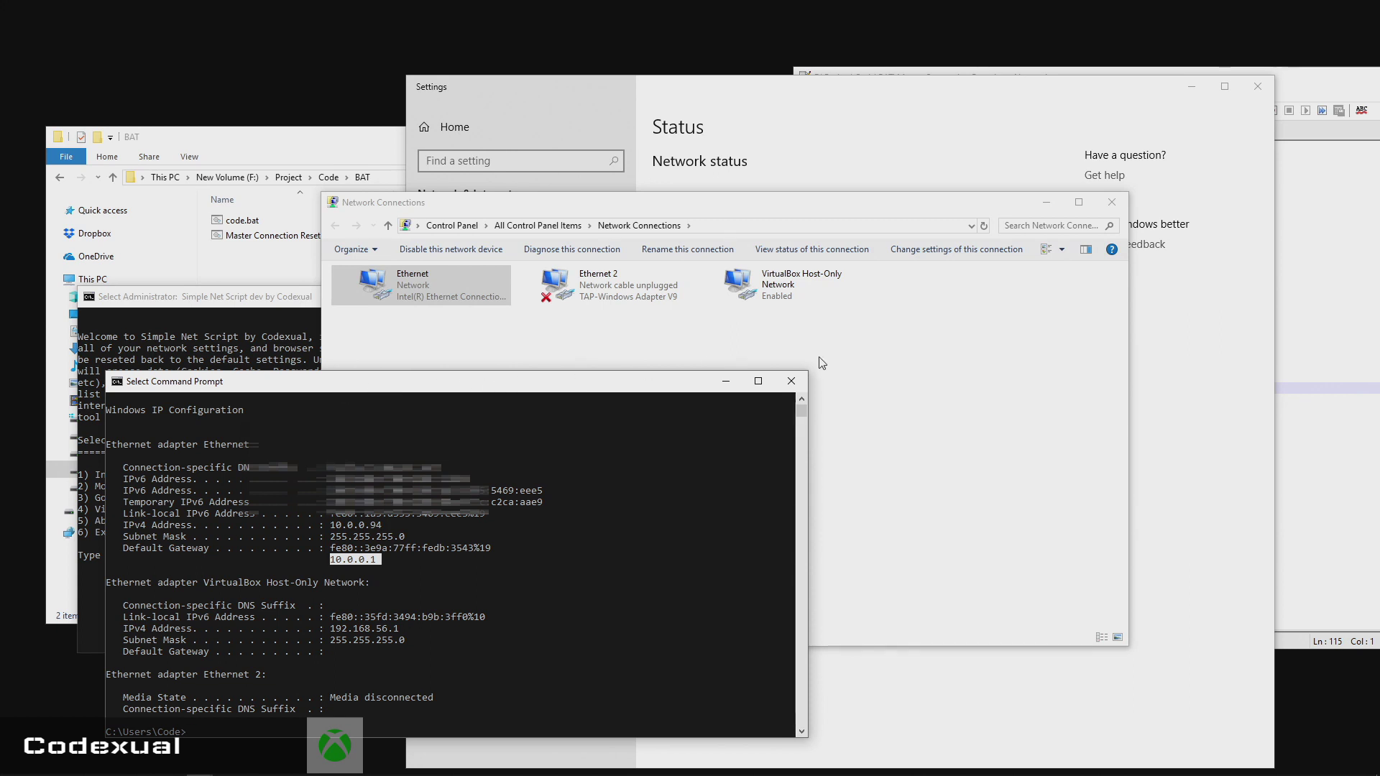
left_click(799, 380)
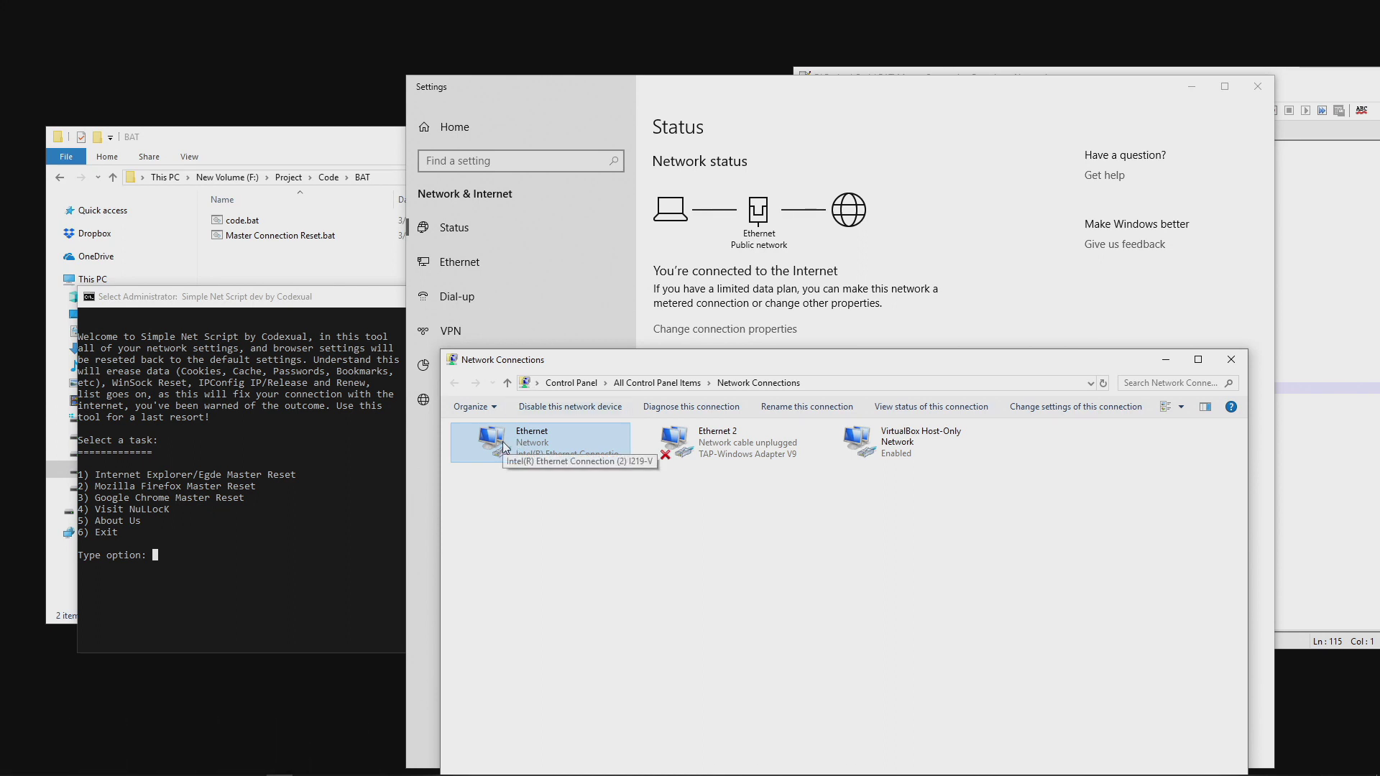
left_click(646, 547)
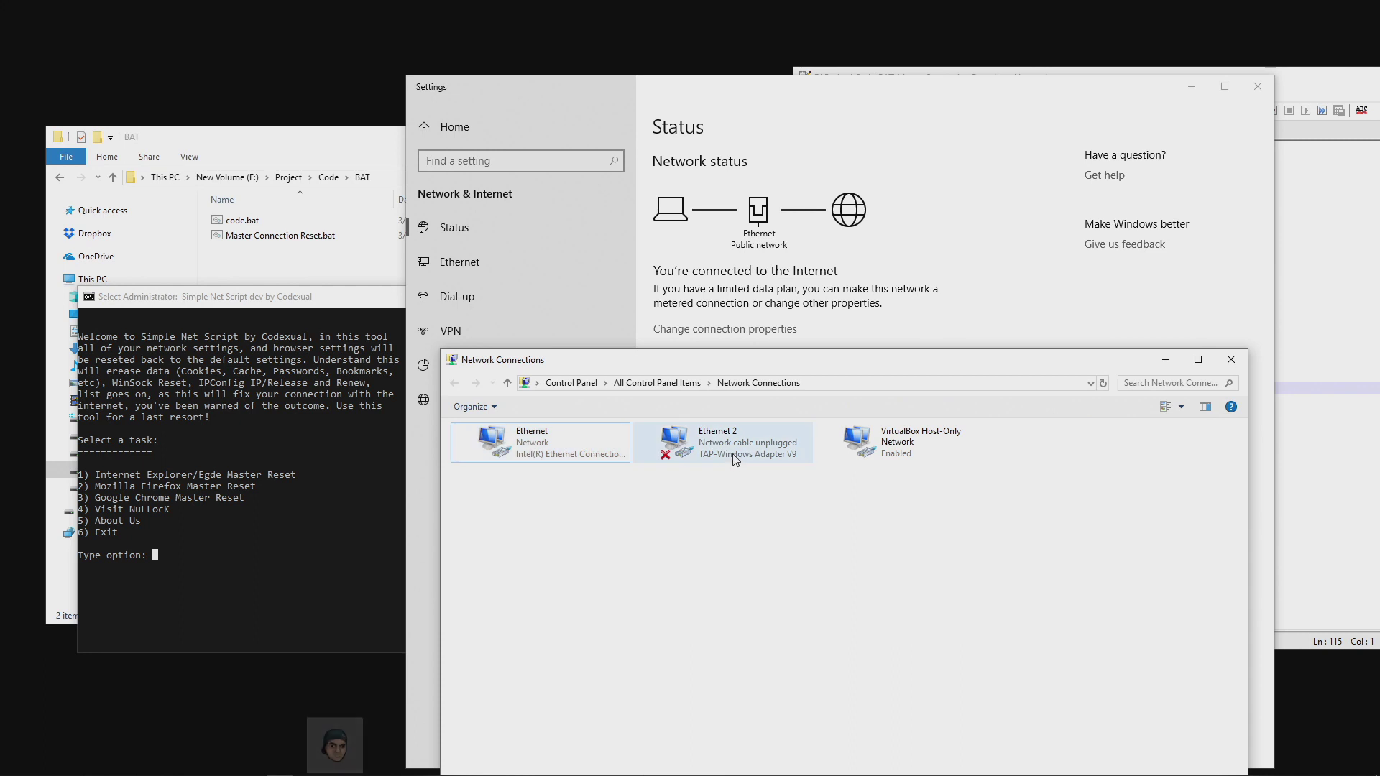
right_click(500, 439)
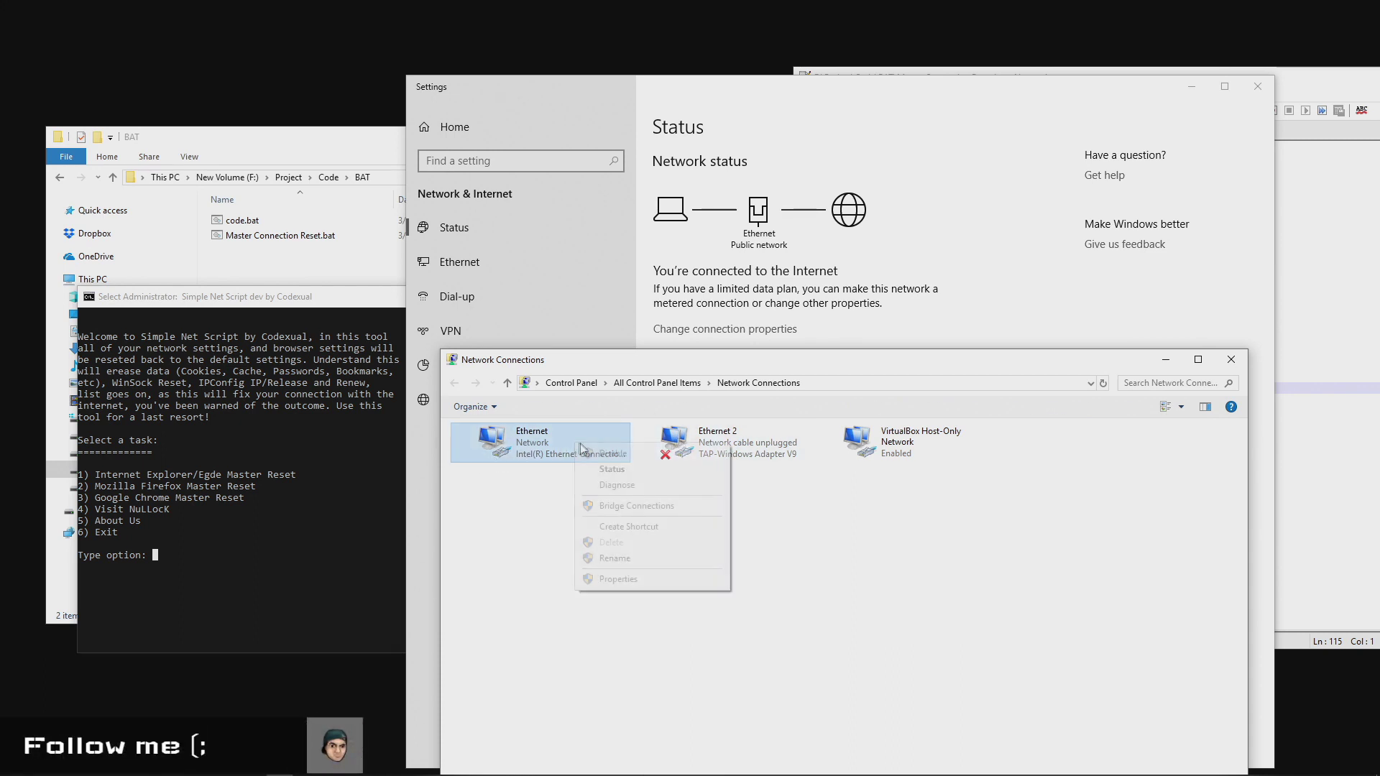
left_click(648, 575)
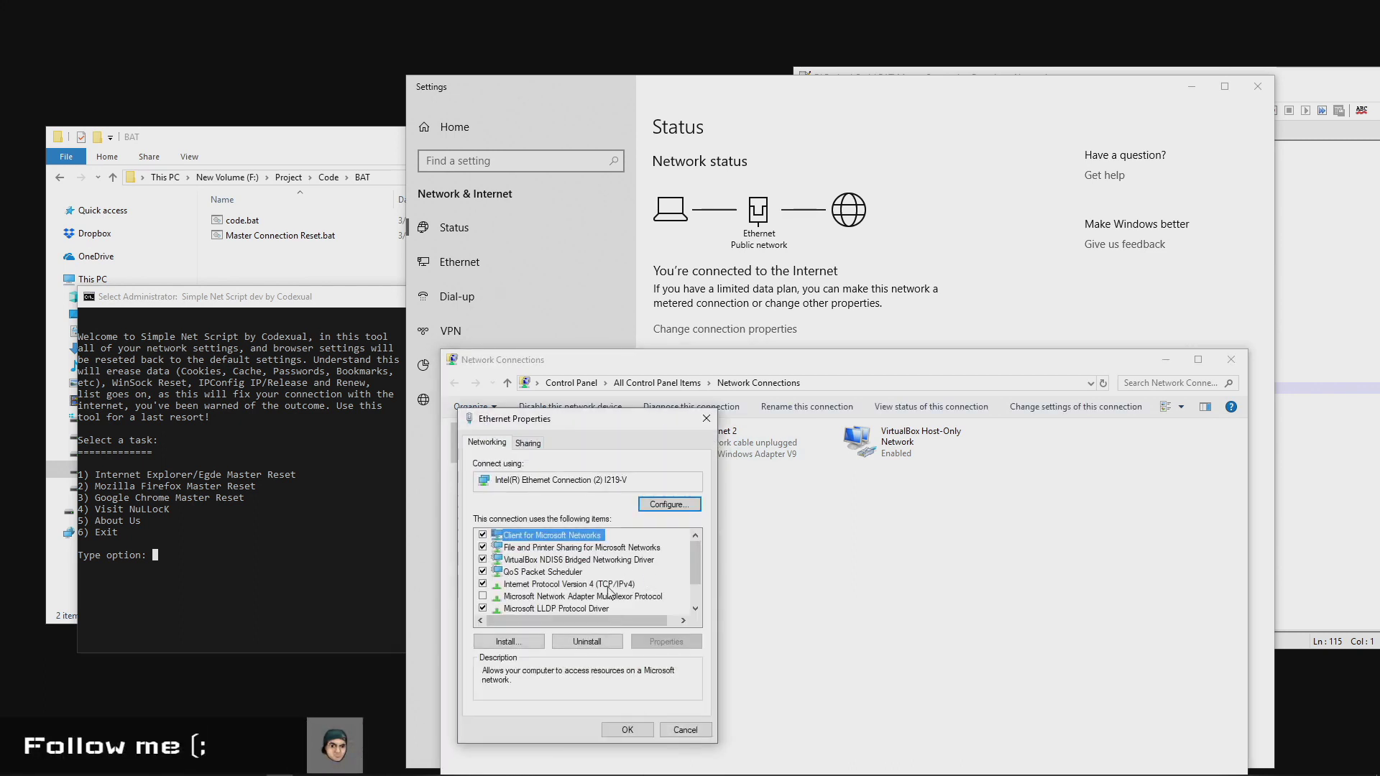
left_click(608, 584)
left_click(667, 641)
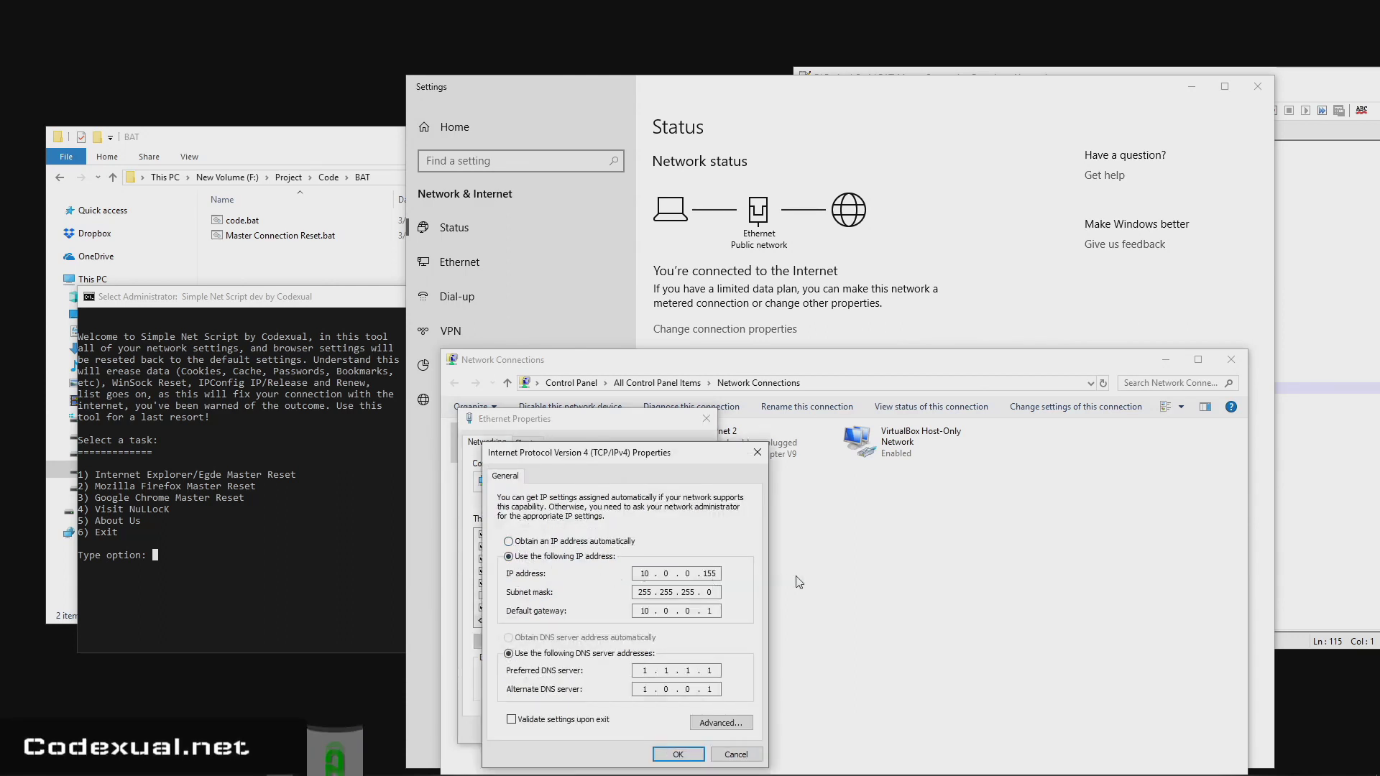
left_click(688, 753)
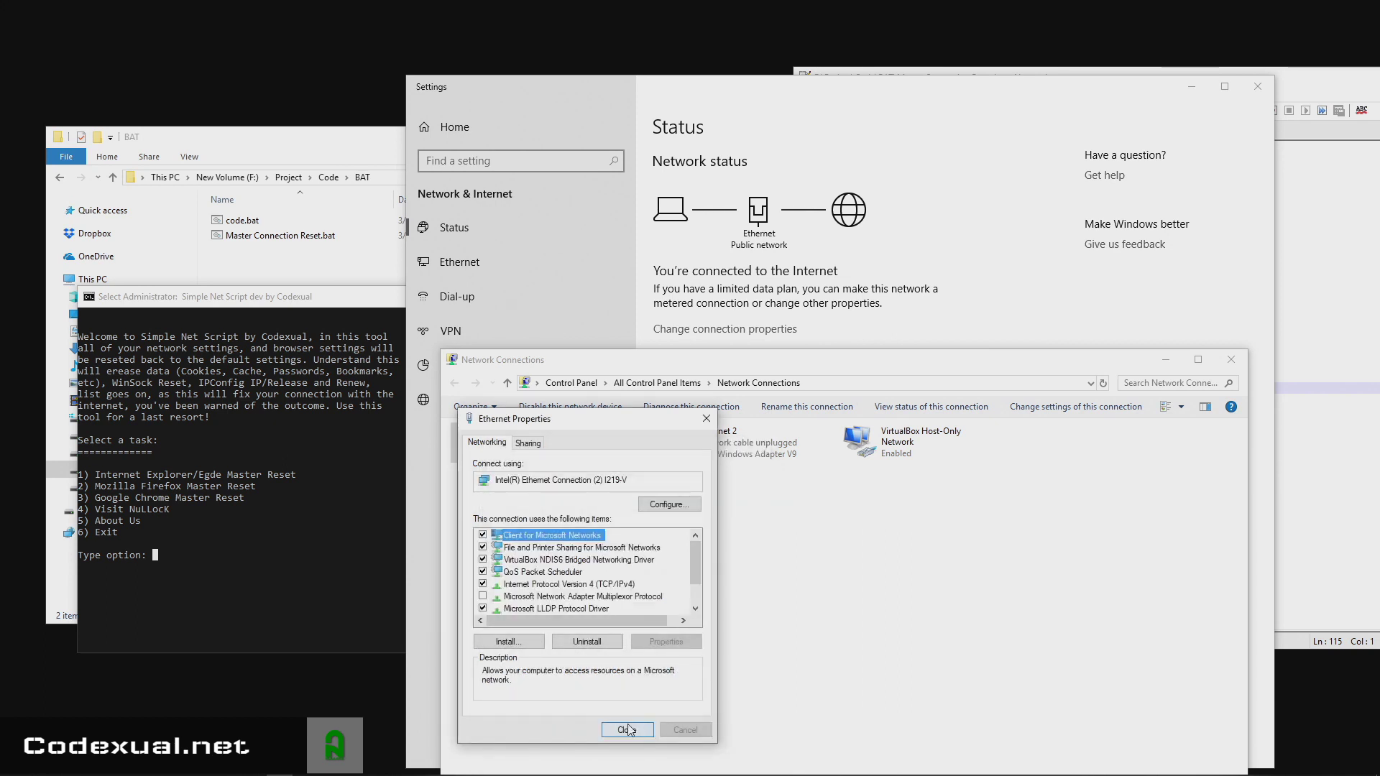
left_click(627, 730)
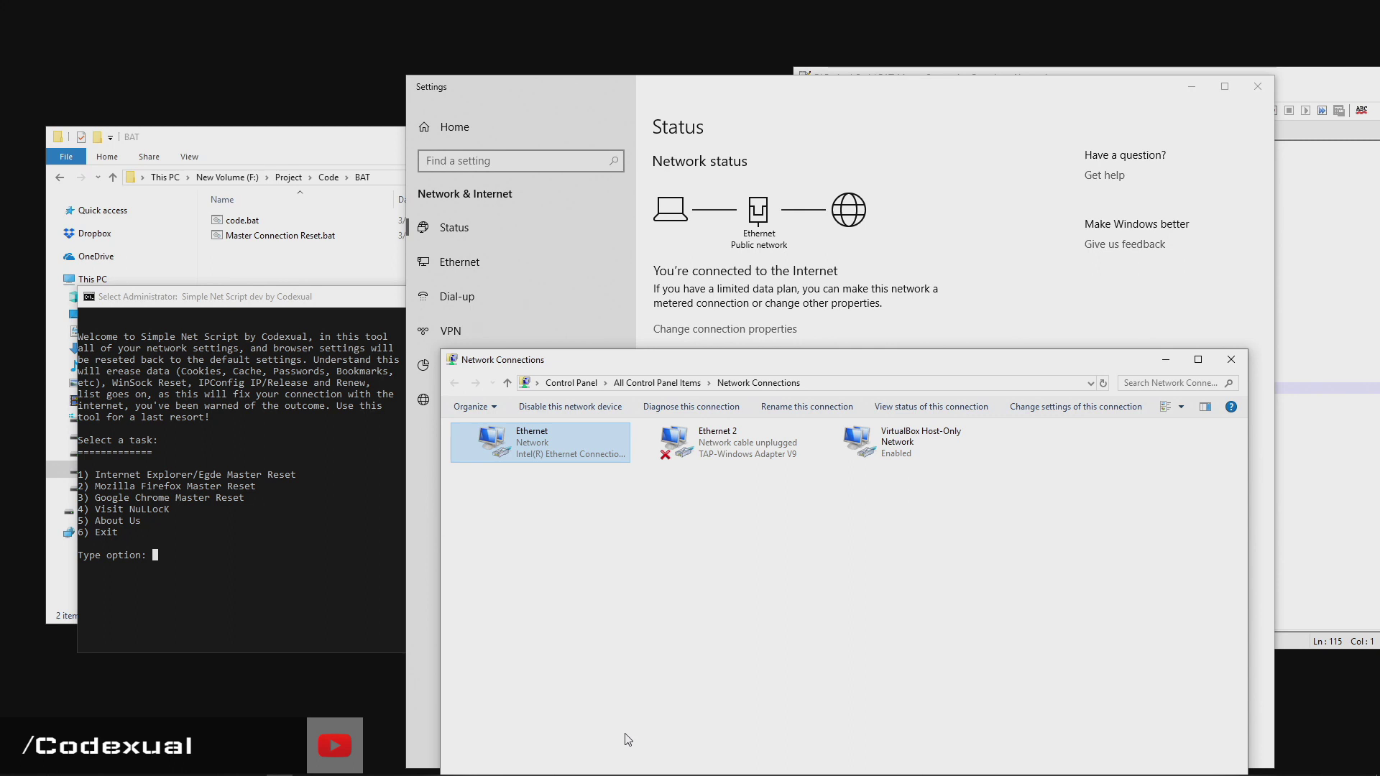